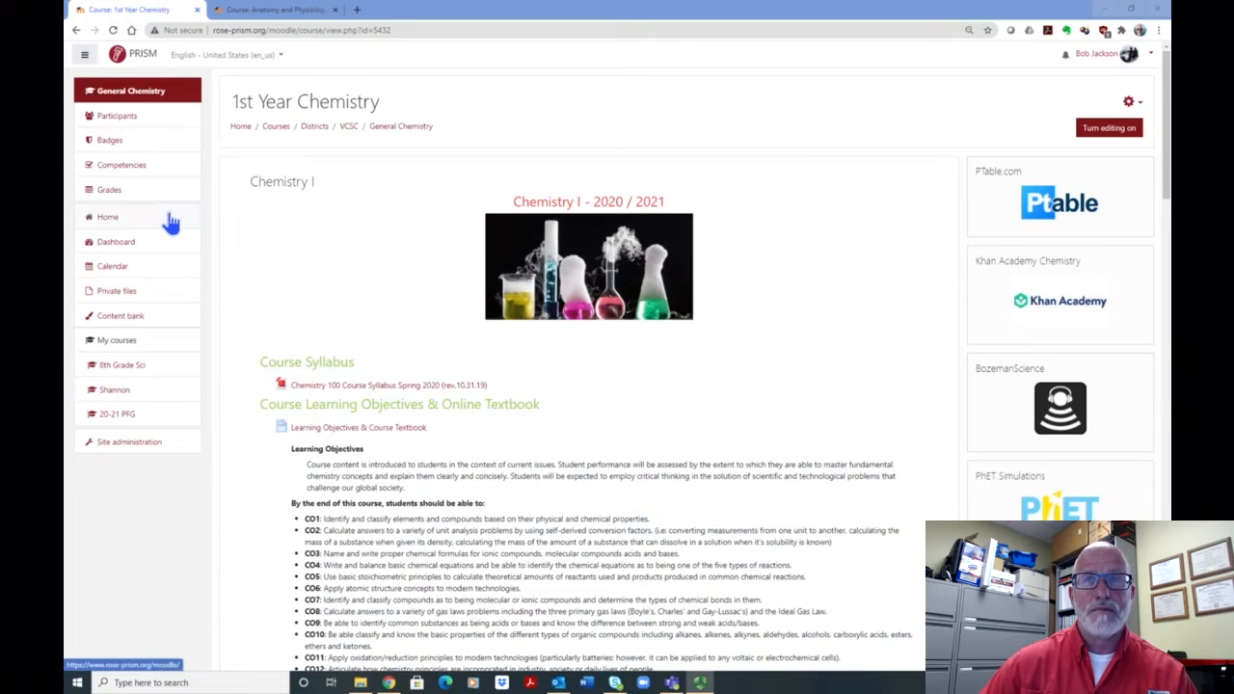
# Step: Switch to the open Anatomy and Physiology Lab course and look over its navigation, activities and side blocks
pyautogui.click(286, 14)
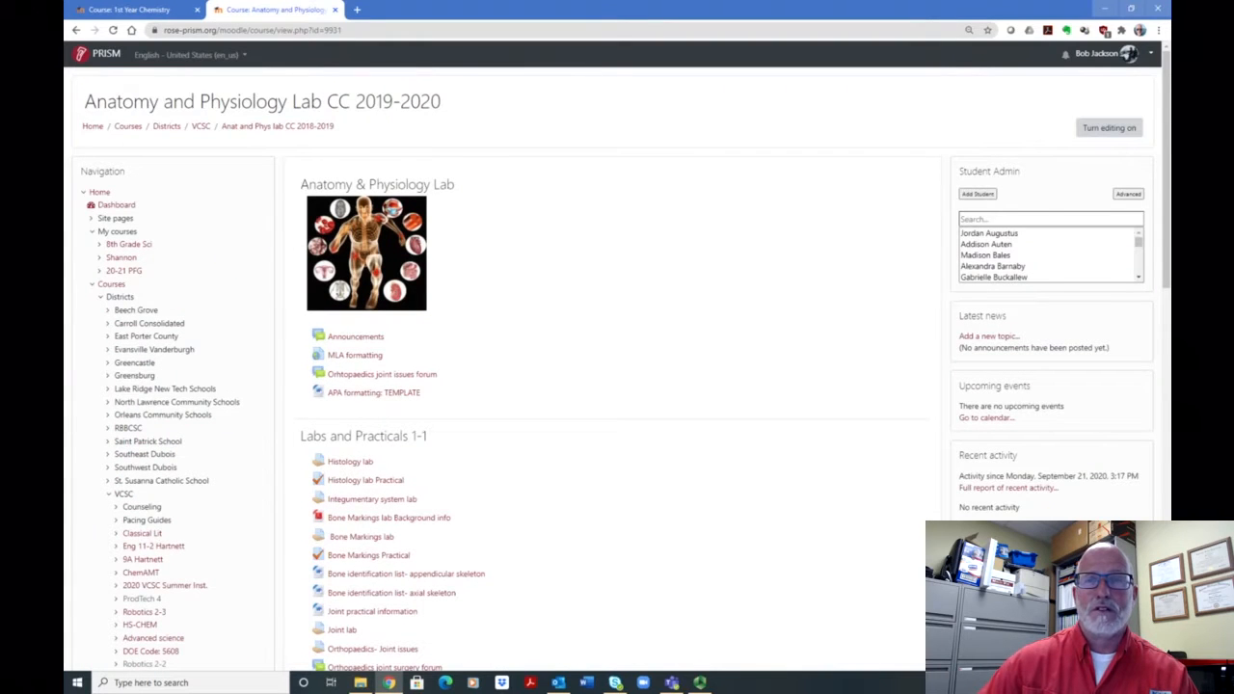
pyautogui.scroll(-5, 193, 248)
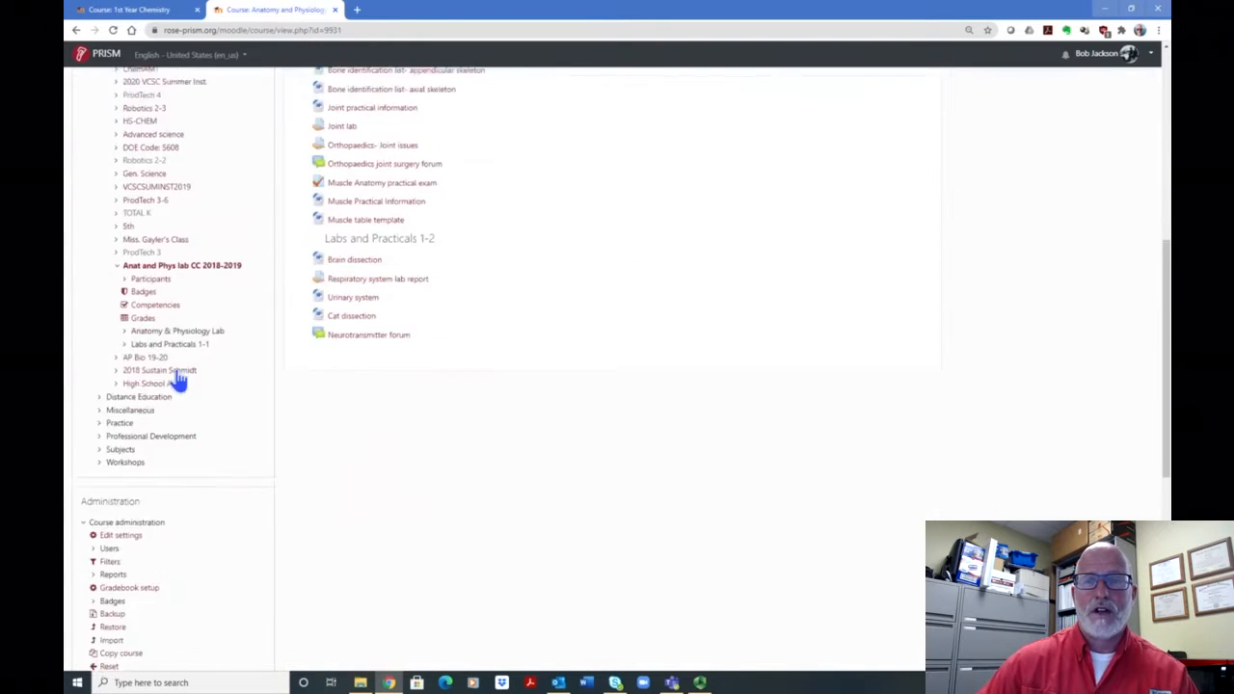
pyautogui.scroll(3, 1047, 261)
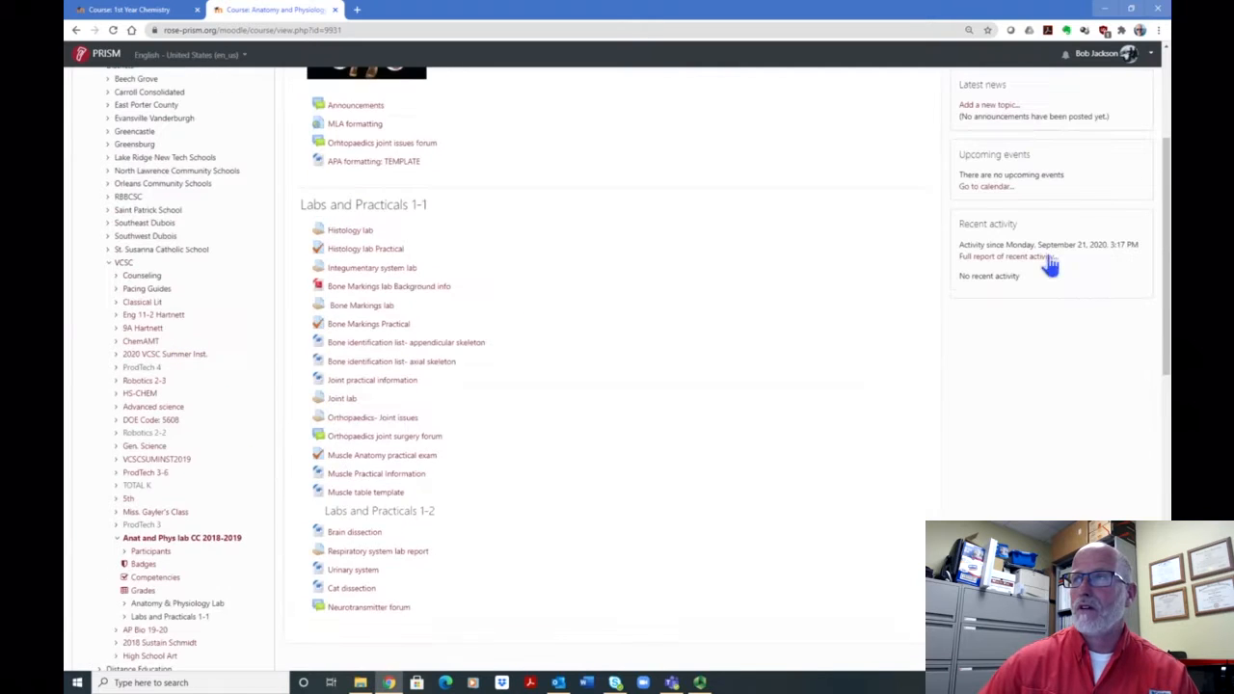
pyautogui.scroll(2, 799, 226)
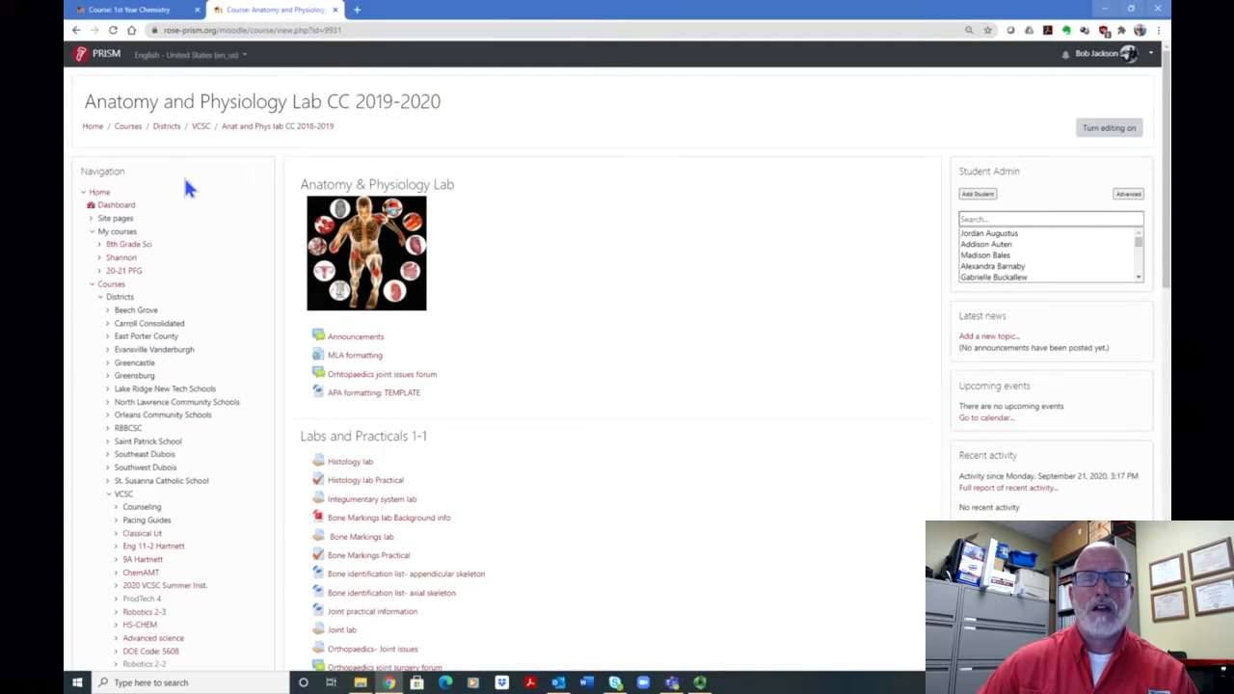
# Step: Open the Anatomy and Physiology Lab course's question bank from its course administration and show the list of question categories
pyautogui.scroll(-3, 183, 185)
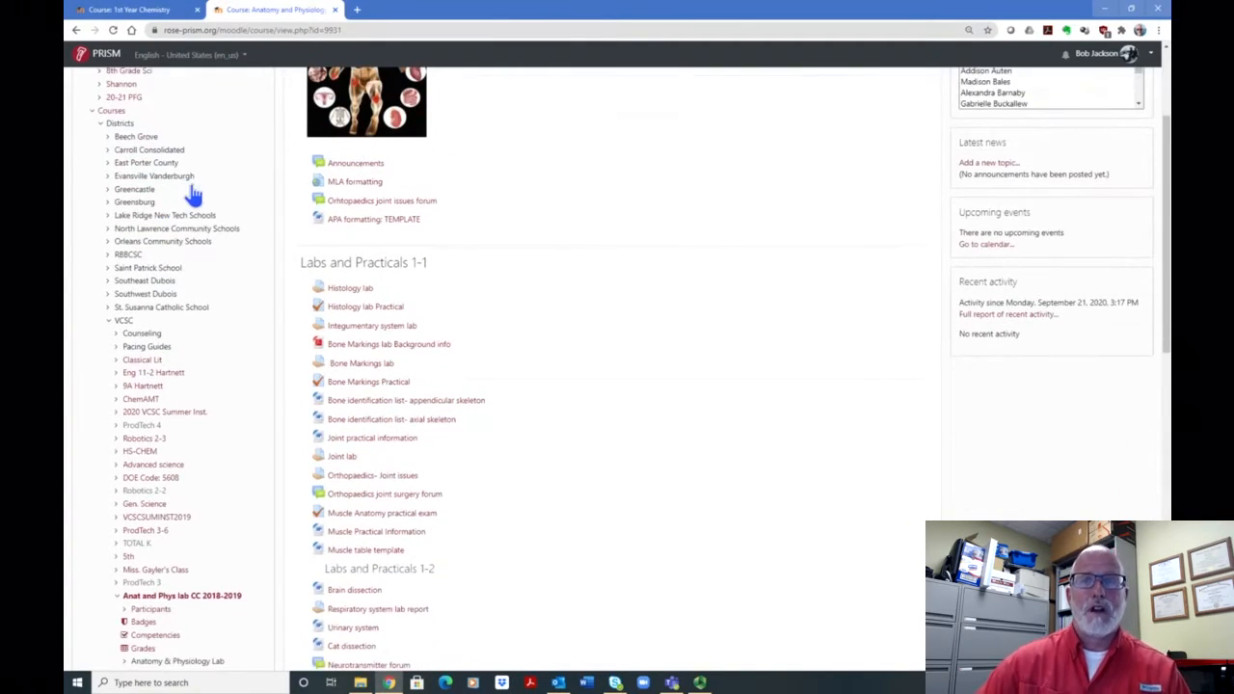
pyautogui.scroll(-1, 190, 214)
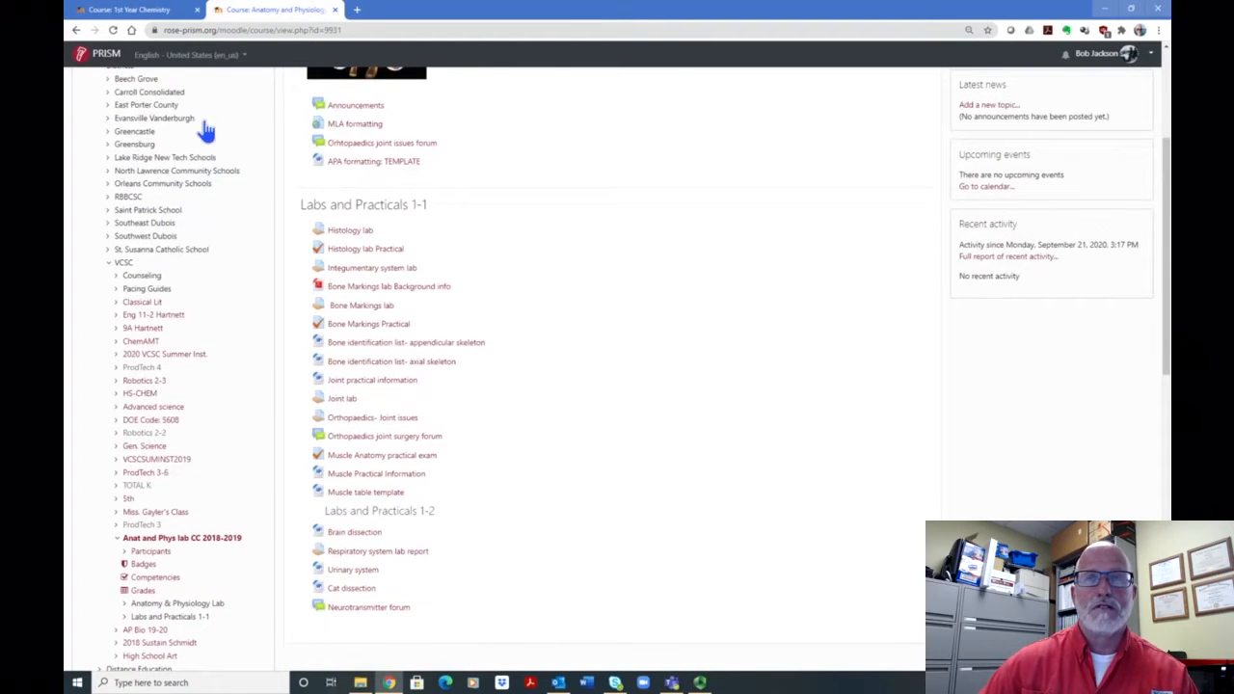
pyautogui.scroll(-12, 204, 130)
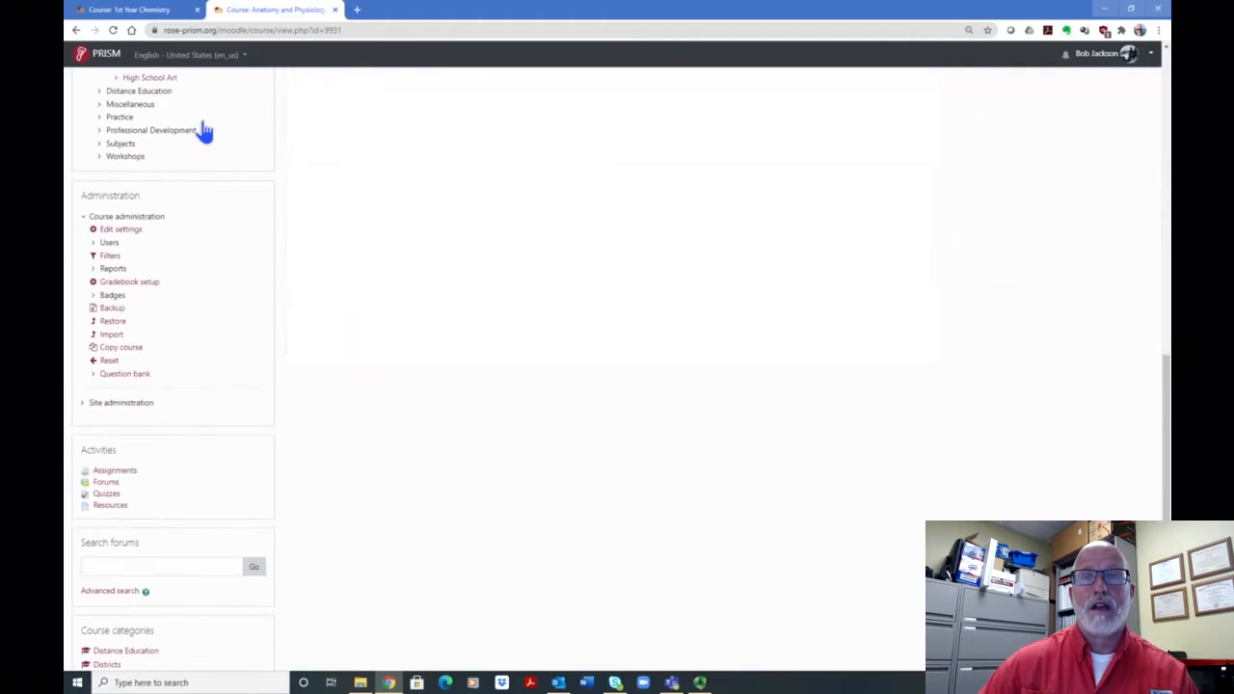
pyautogui.scroll(6, 193, 124)
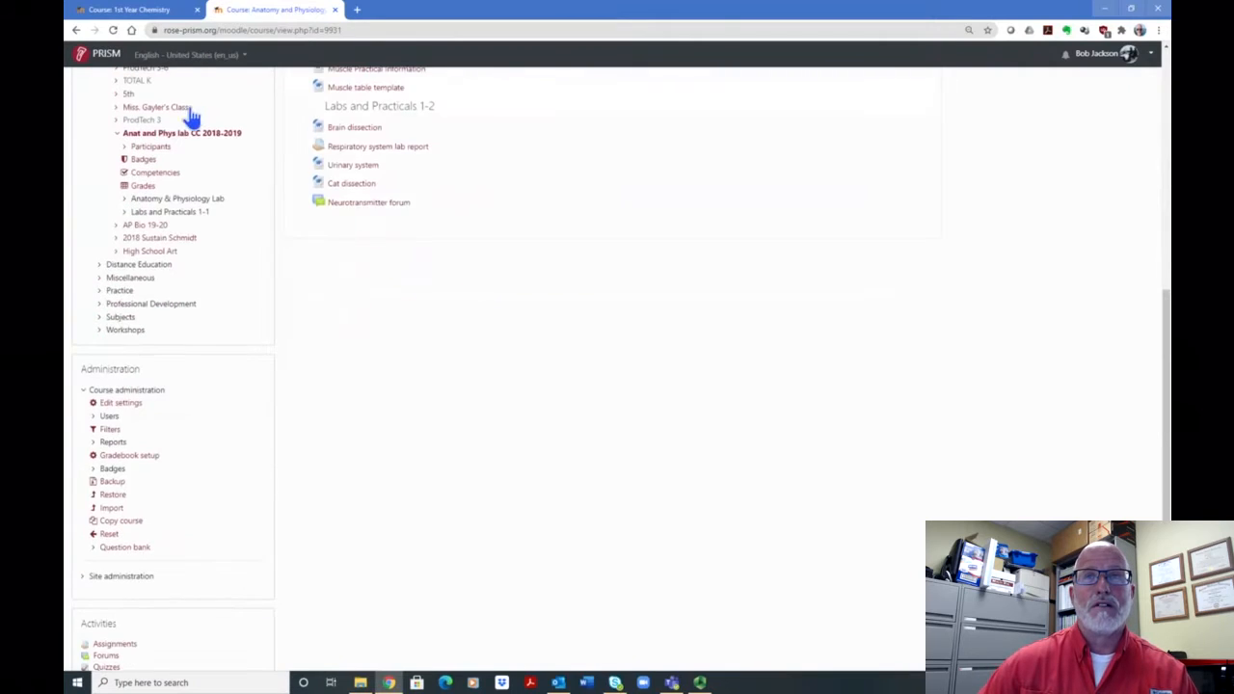
pyautogui.scroll(3, 188, 124)
pyautogui.scroll(-6, 187, 121)
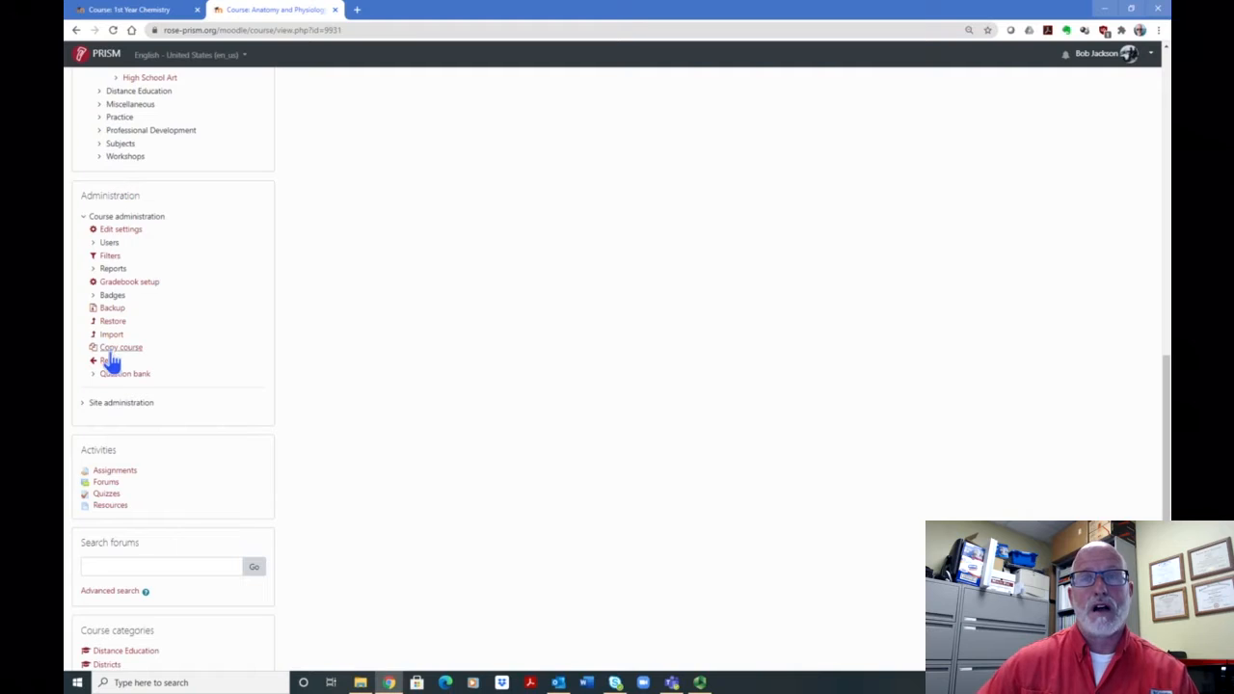
pyautogui.click(127, 376)
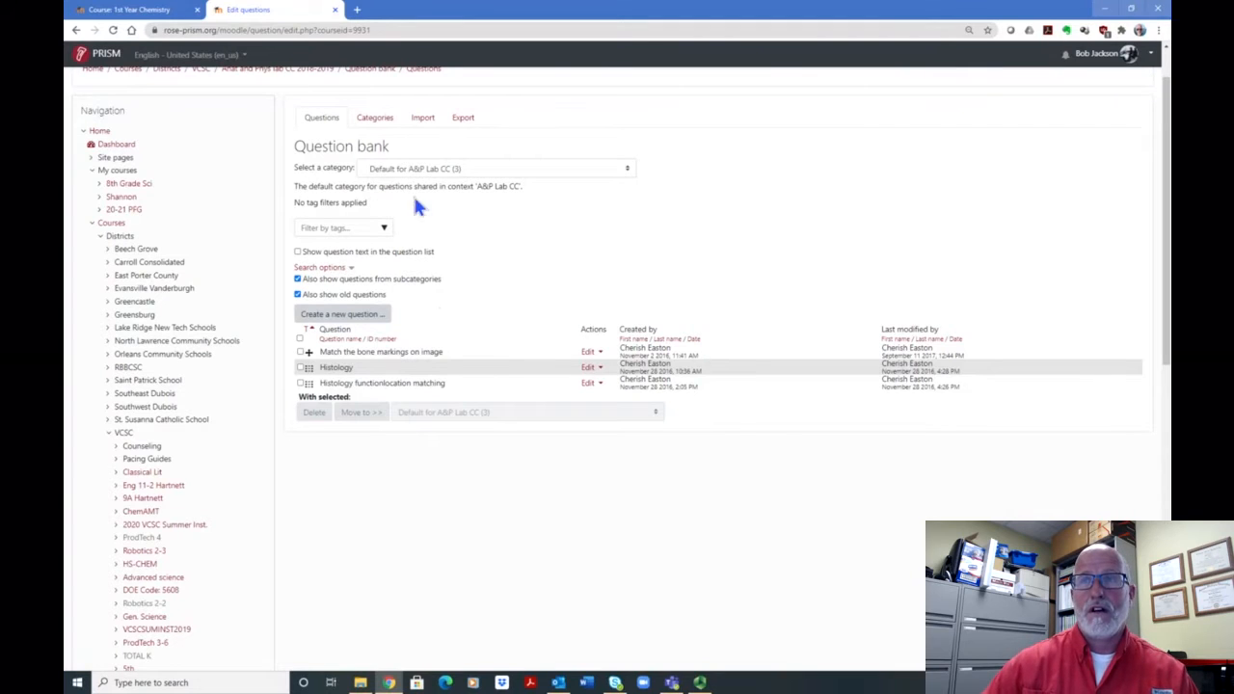
pyautogui.click(627, 170)
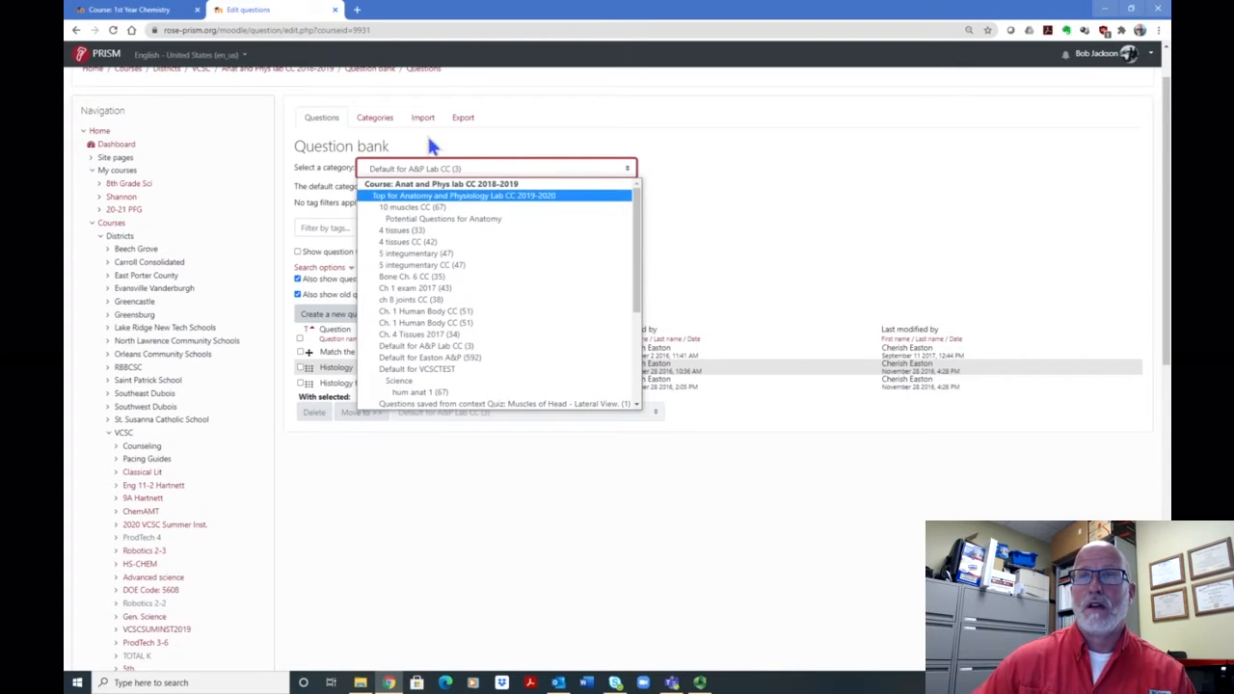
# Step: Switch to the 1st Year Chemistry course, open its question bank through the full course administration page, and look through the questions
pyautogui.click(127, 10)
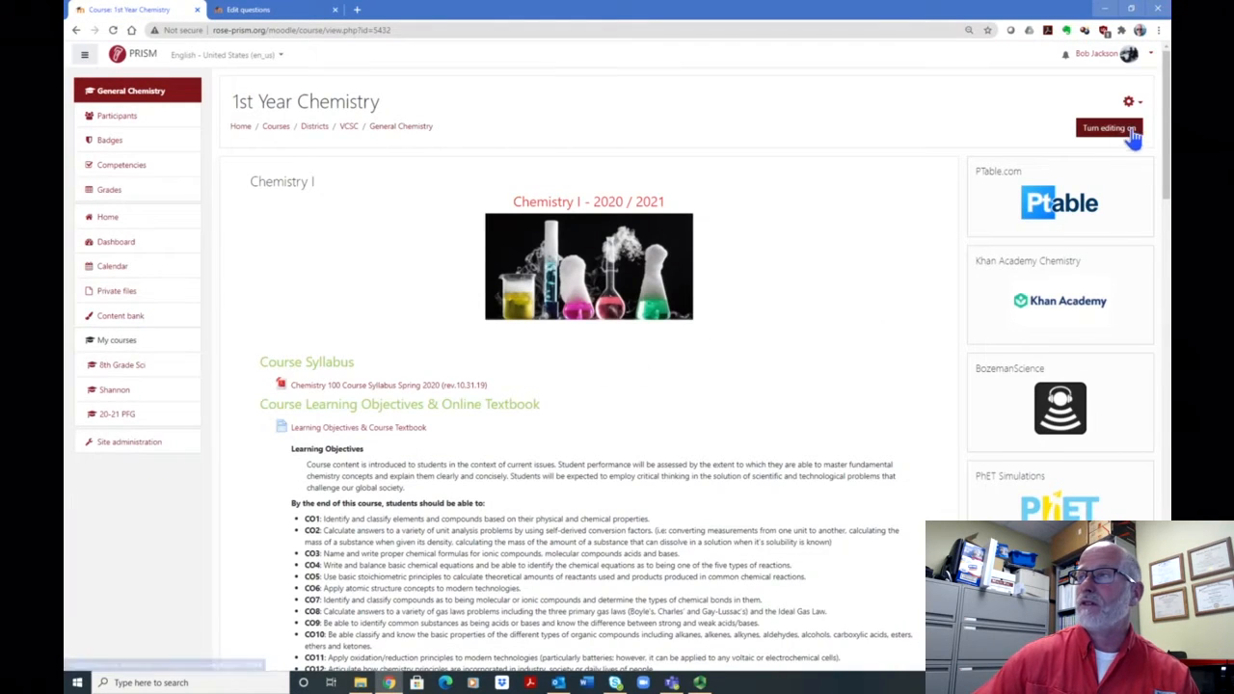
pyautogui.click(1132, 106)
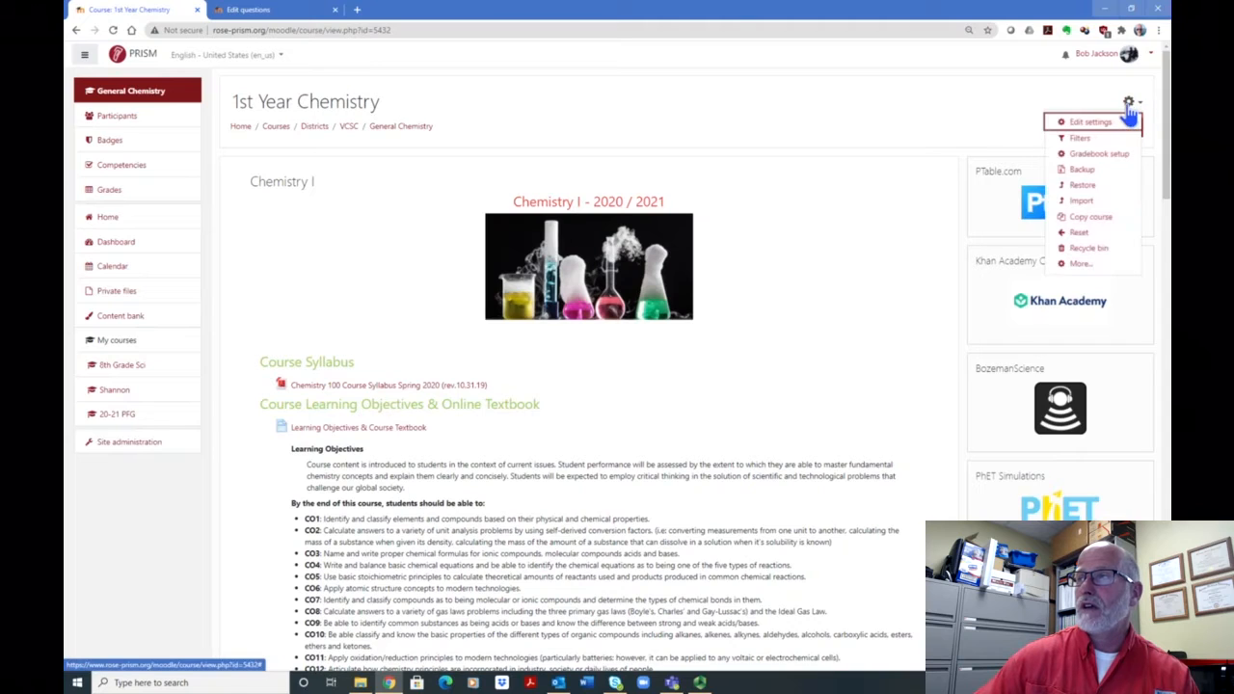
pyautogui.click(1081, 261)
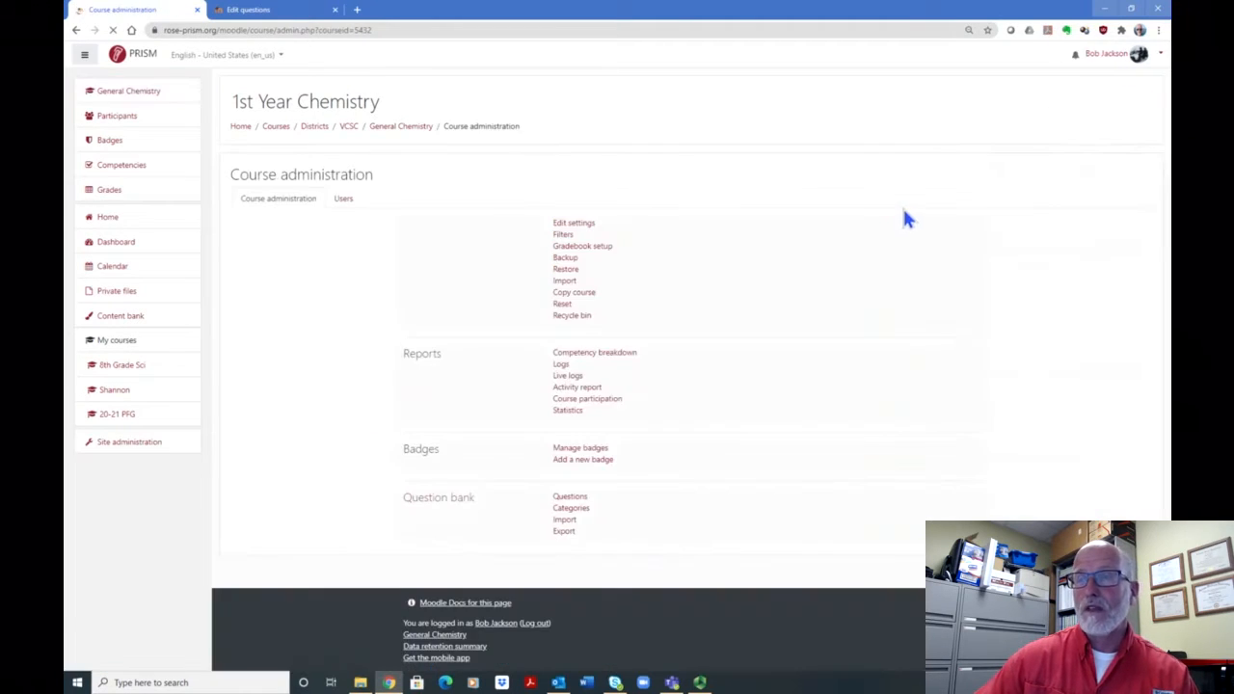
pyautogui.click(570, 499)
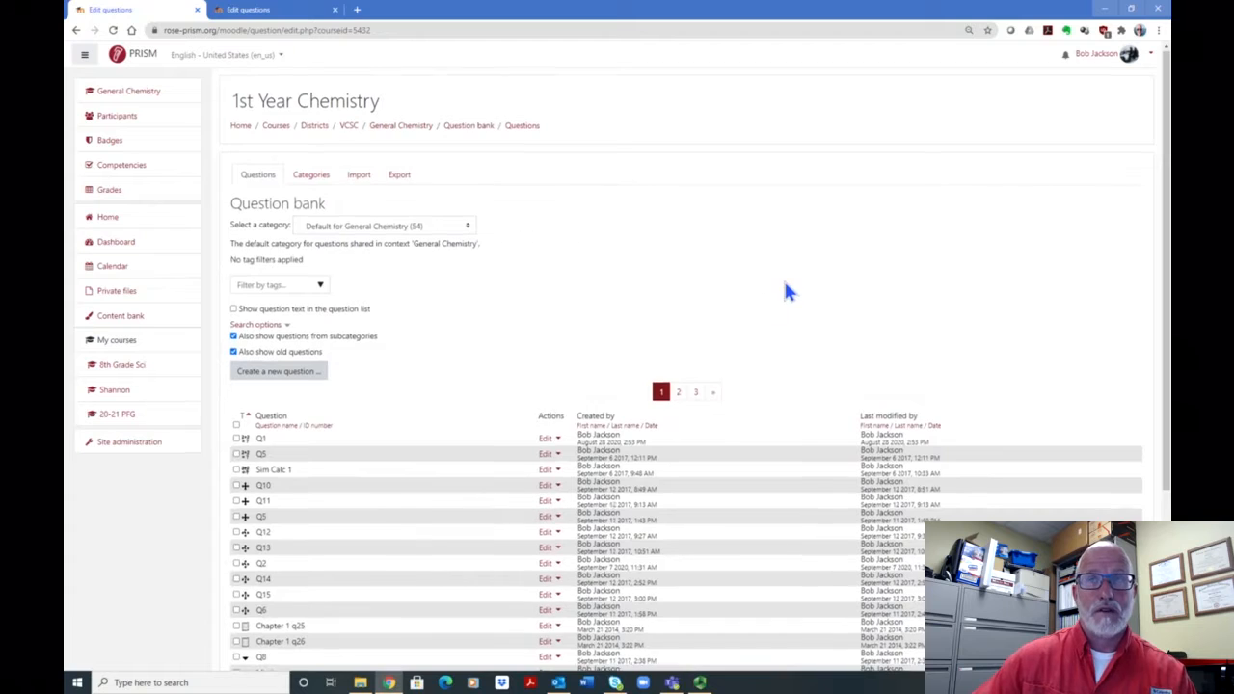
pyautogui.scroll(-2, 784, 289)
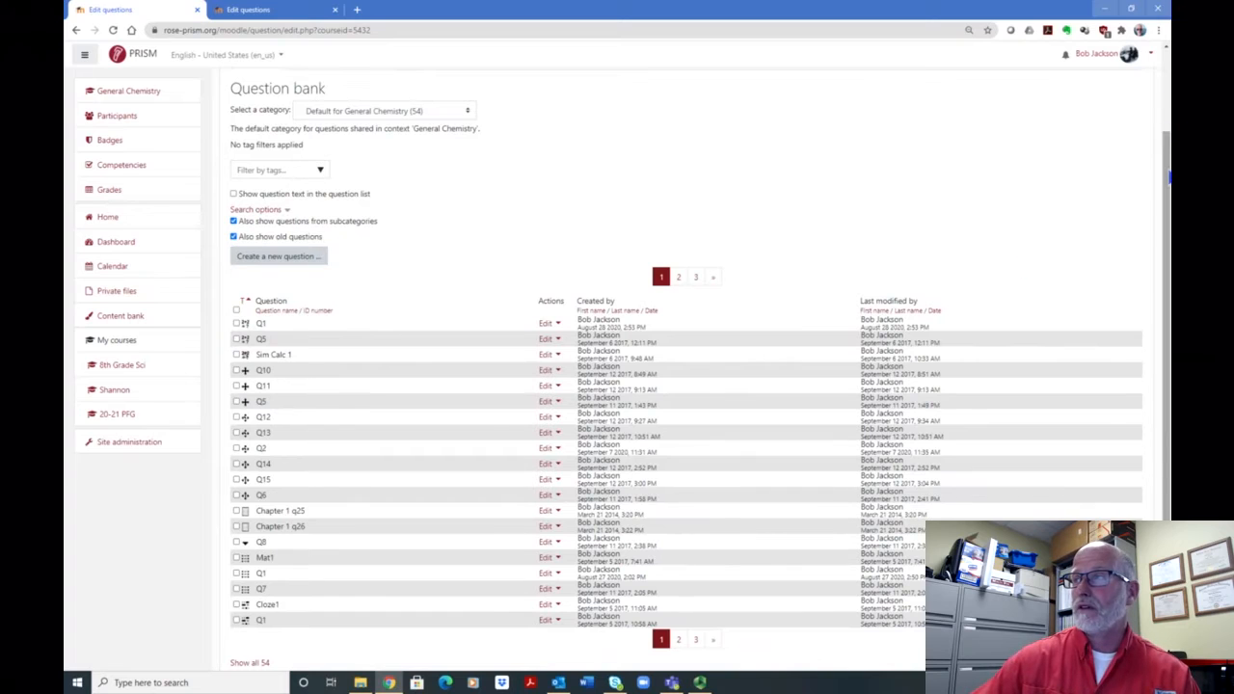
pyautogui.scroll(2, 518, 125)
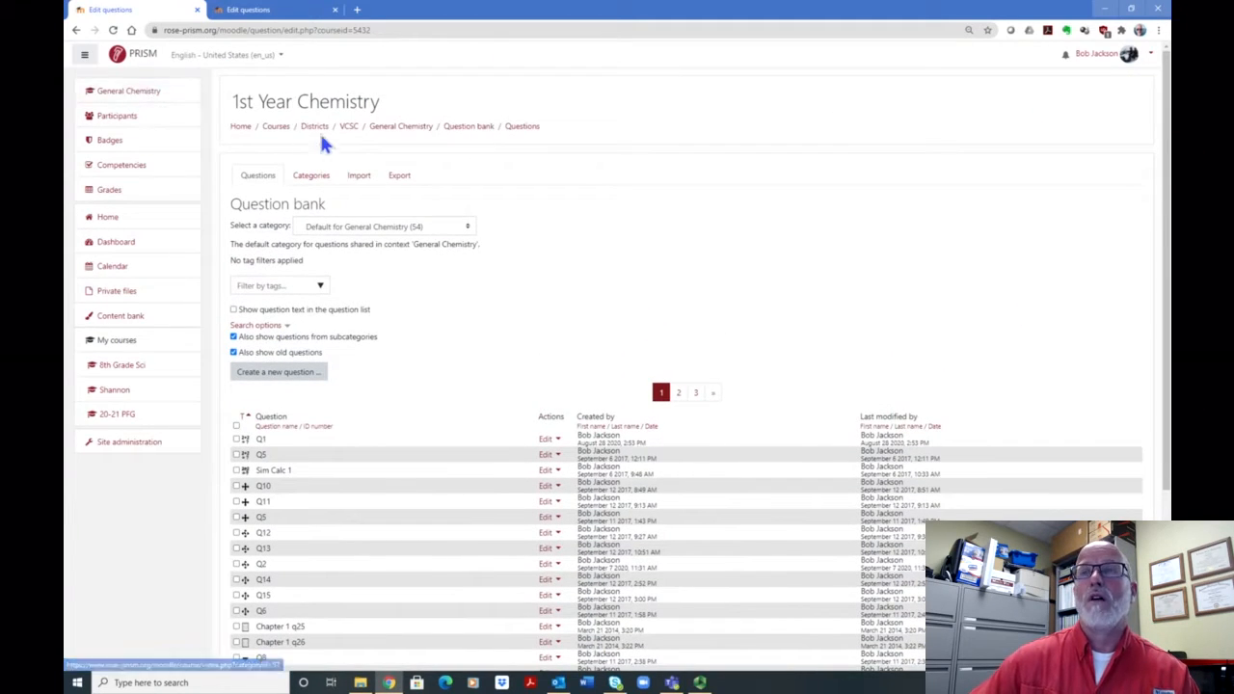
# Step: Return to the General Chemistry course page and open Quiz - Unit 1 at the end of Unit 1 for editing
pyautogui.click(393, 129)
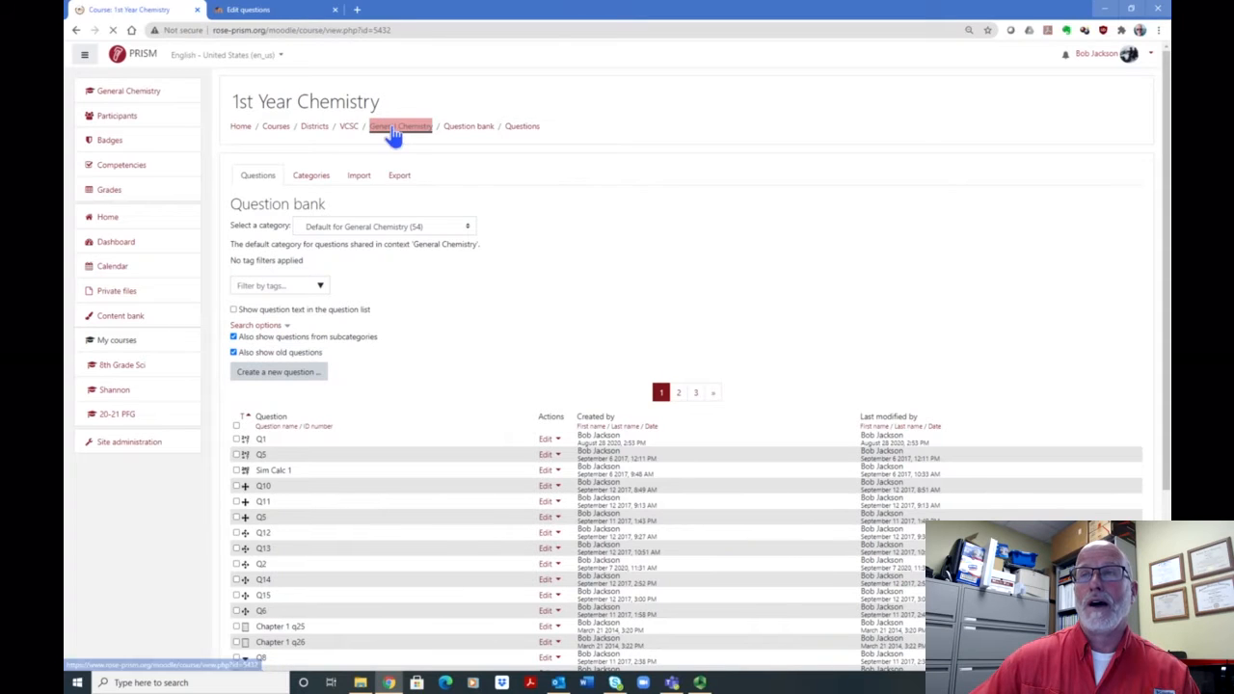
pyautogui.scroll(-2, 554, 164)
pyautogui.scroll(-10, 559, 174)
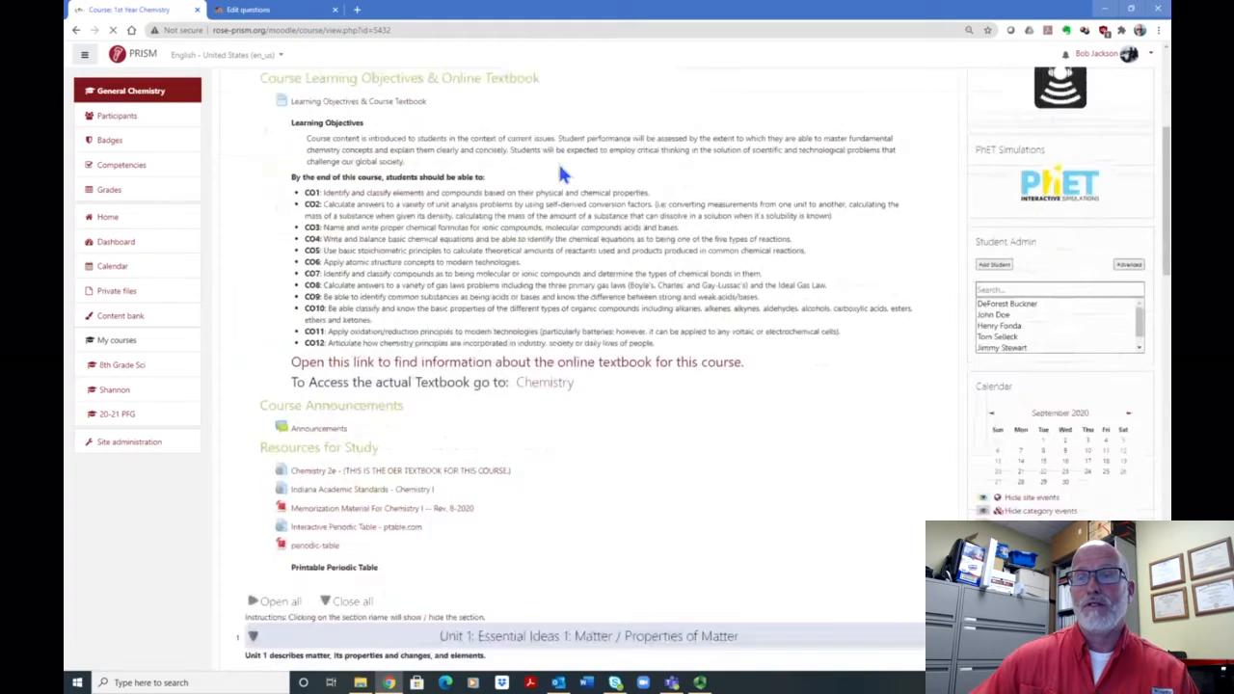
pyautogui.scroll(-5, 537, 188)
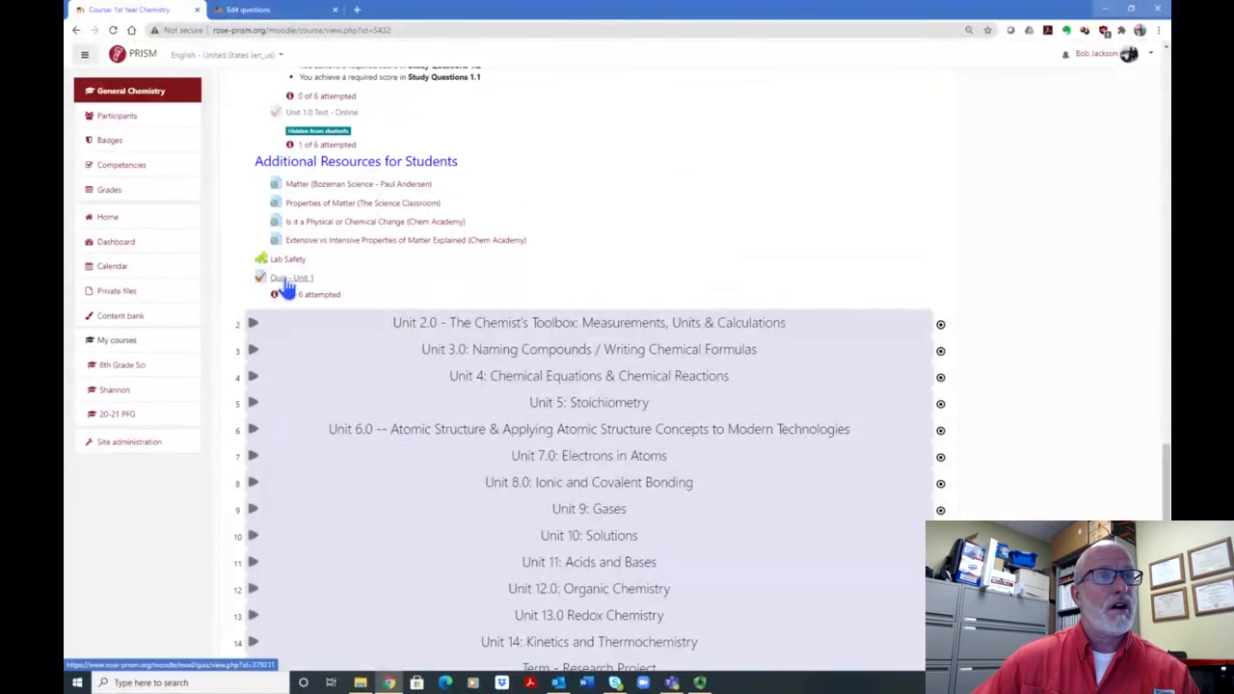
pyautogui.click(291, 279)
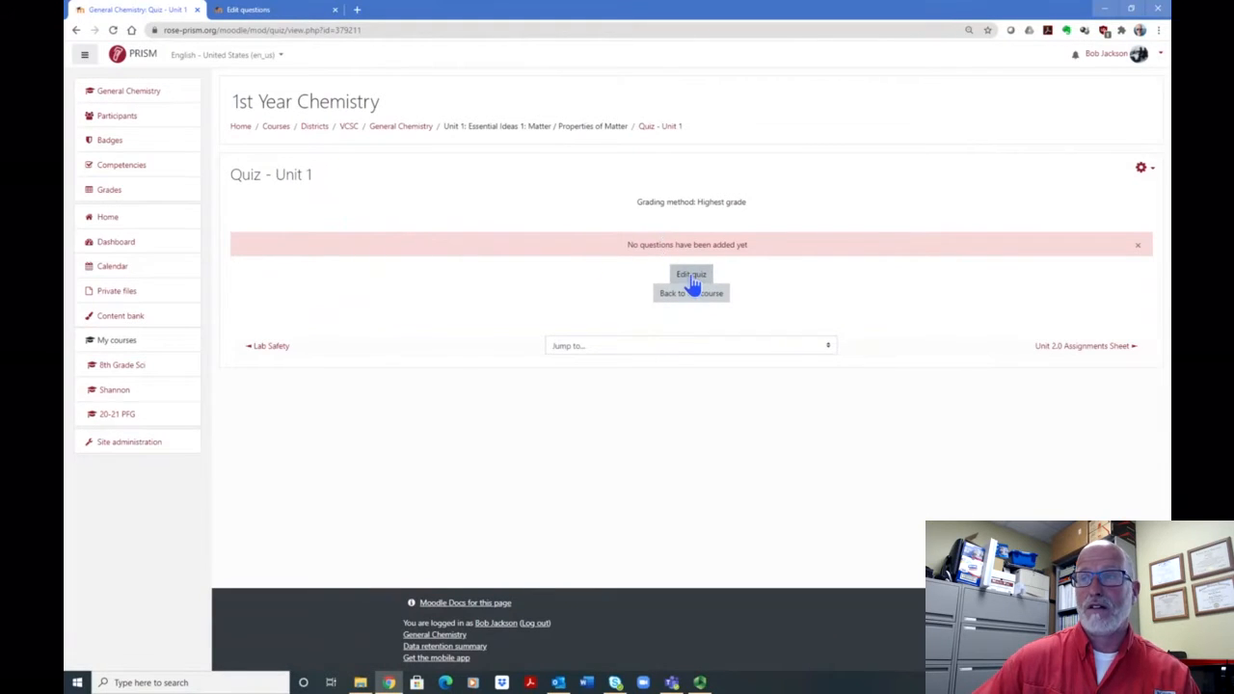
pyautogui.click(689, 276)
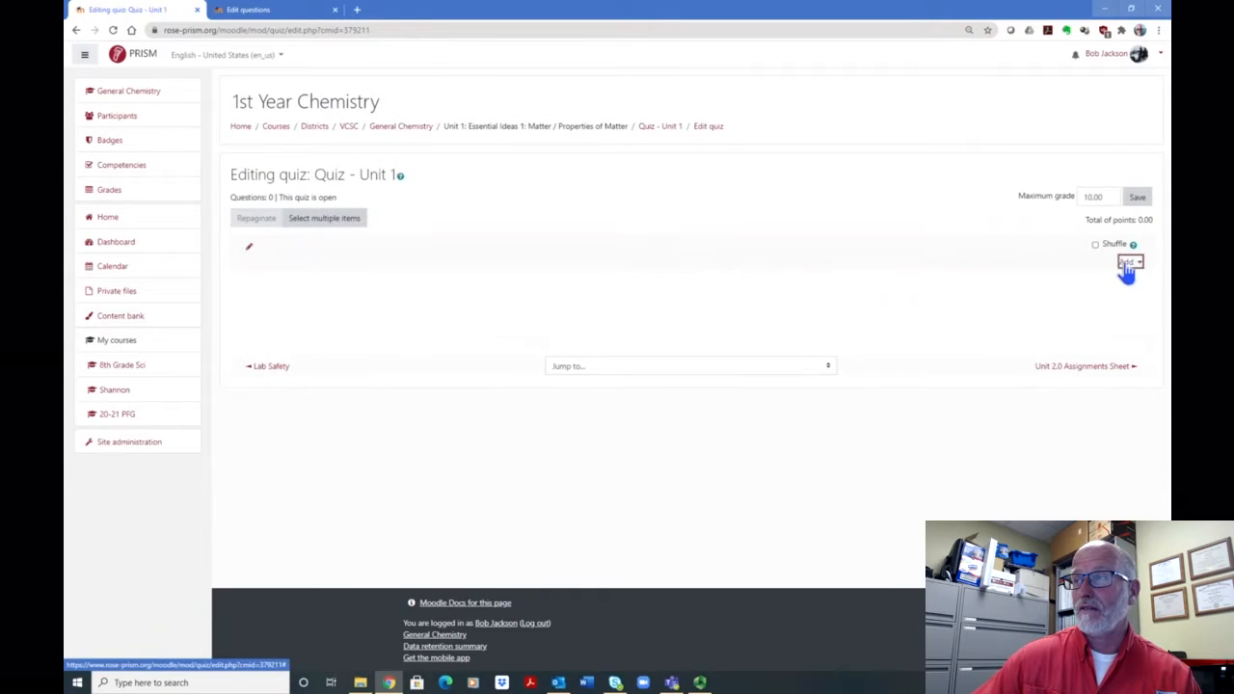
# Step: View the question bank items available for adding to Quiz - Unit 1, and close the list without adding any
pyautogui.click(1126, 263)
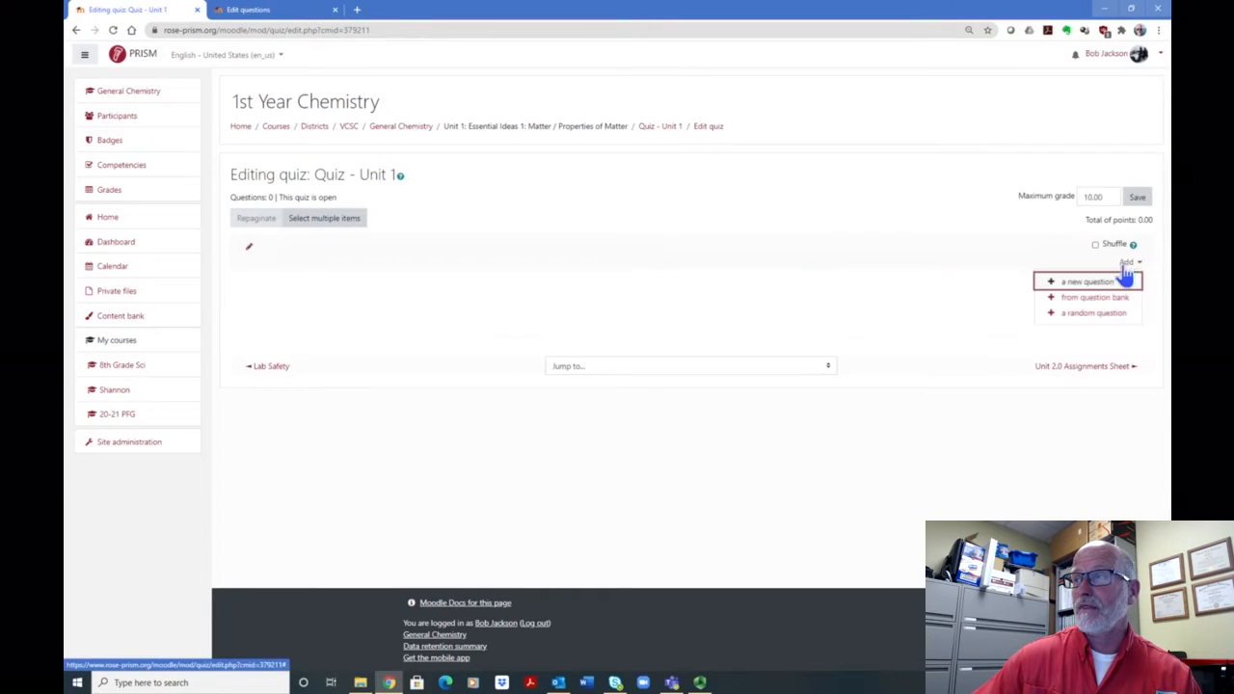
pyautogui.click(1087, 305)
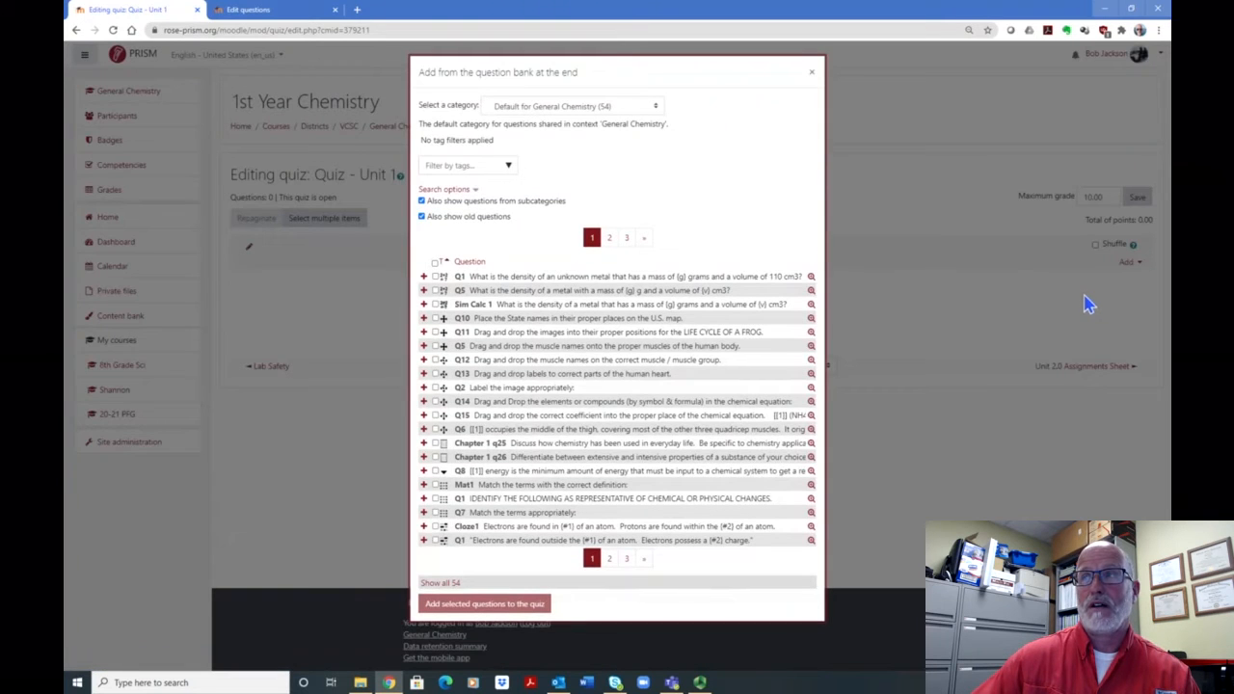
pyautogui.click(812, 71)
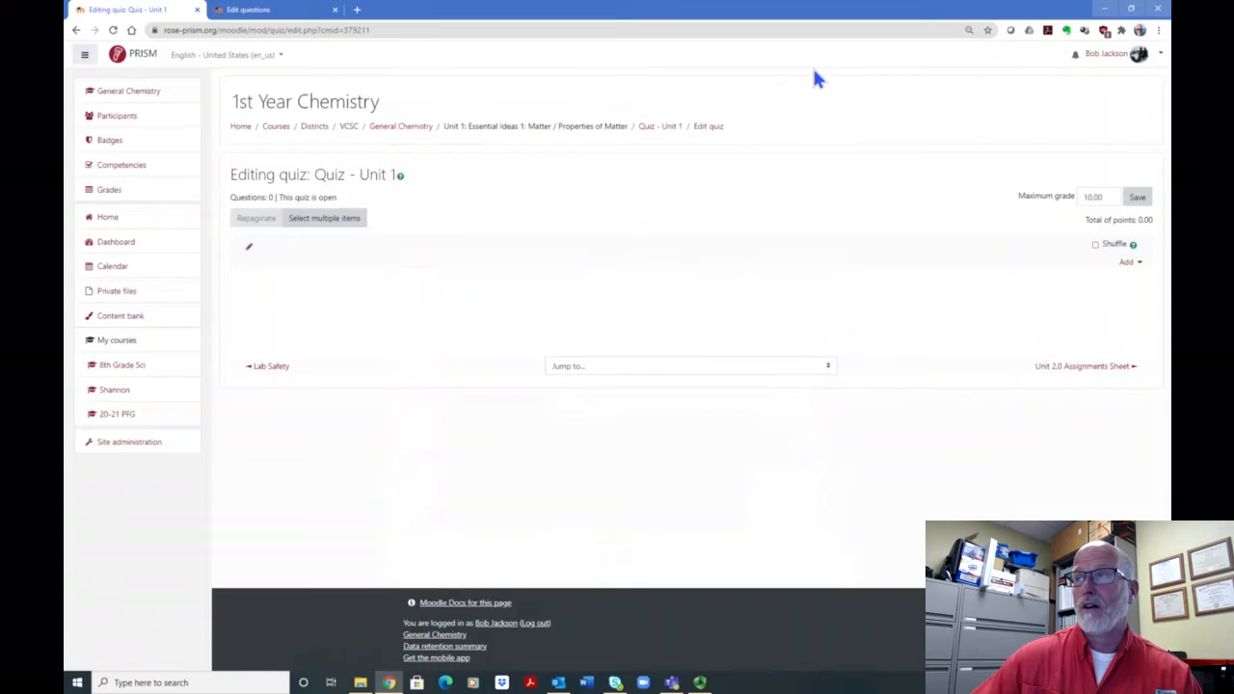
# Step: View the question types offered for a new question in Quiz - Unit 1, and cancel without adding one
pyautogui.click(1126, 266)
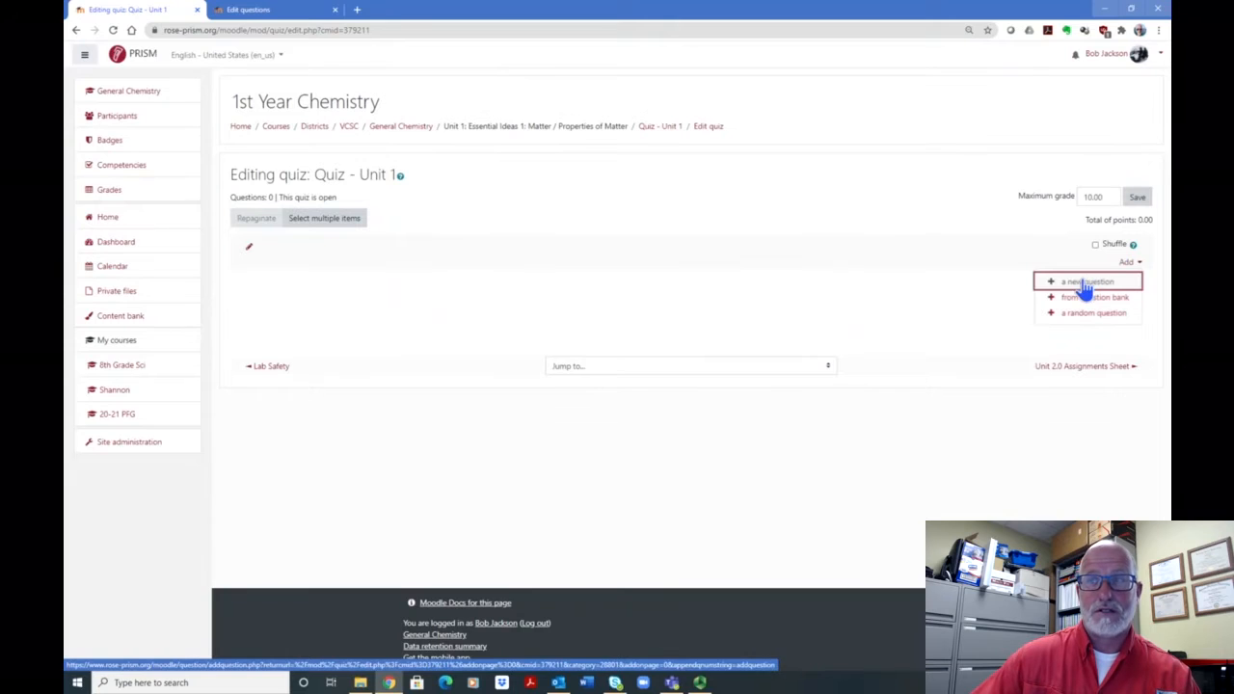
pyautogui.click(1084, 287)
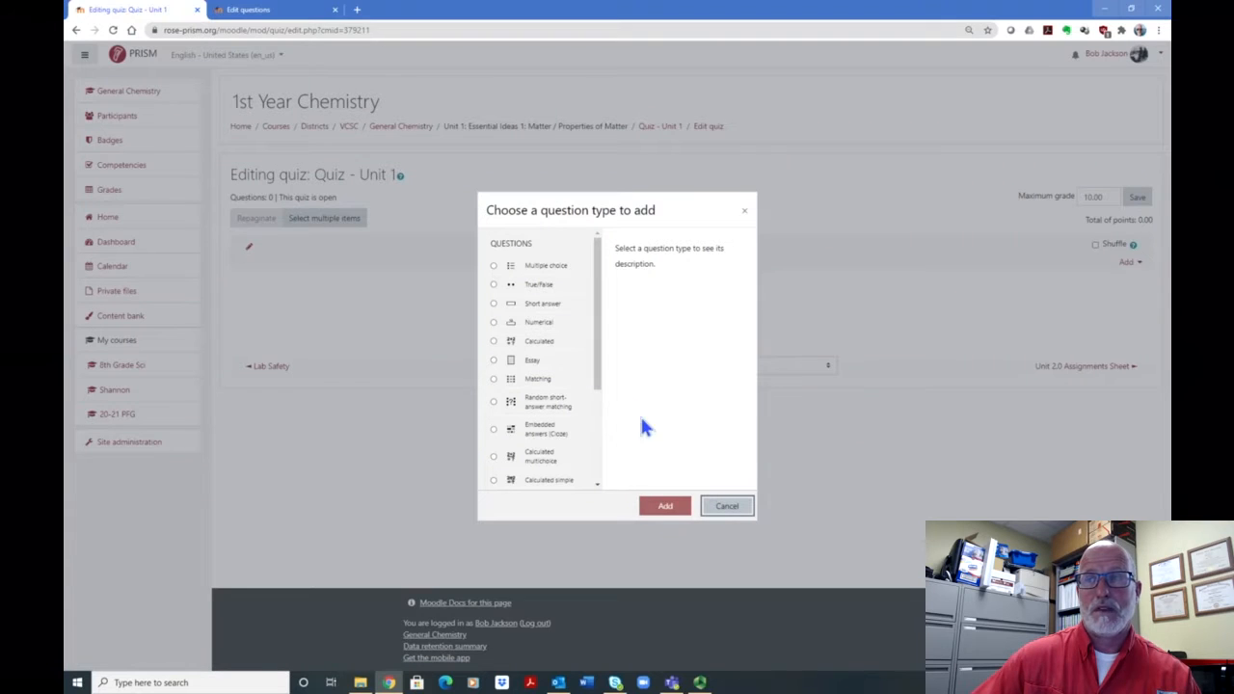
pyautogui.click(728, 506)
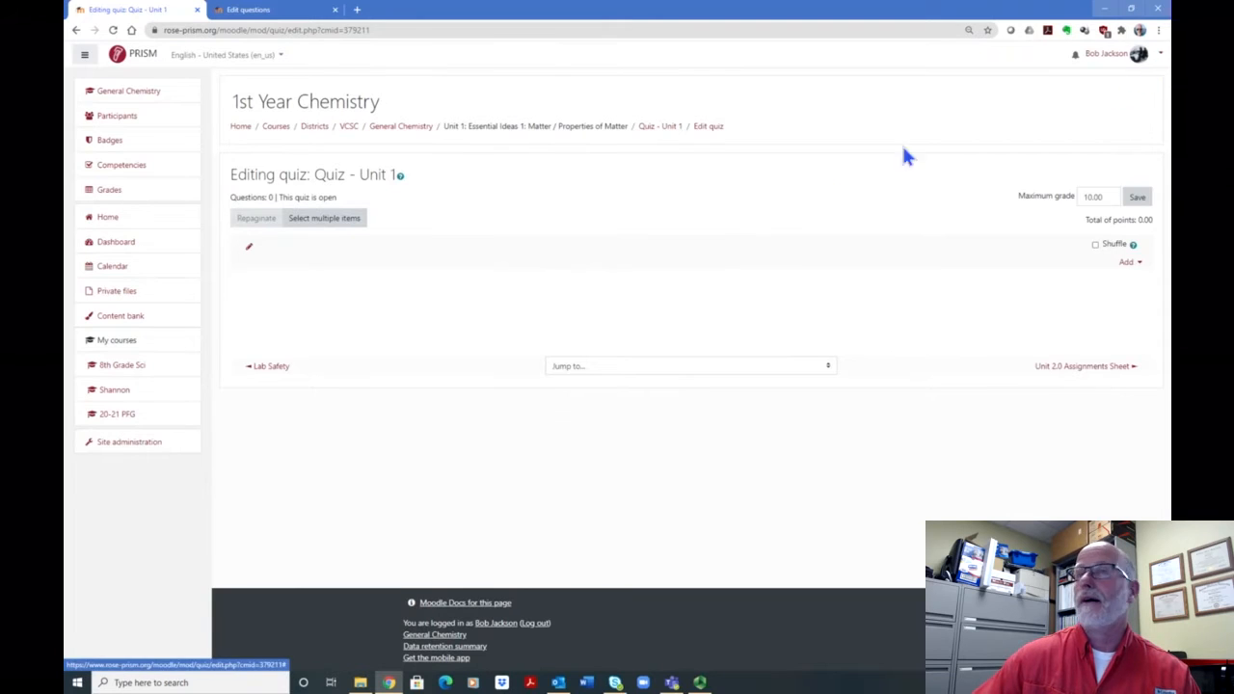
# Step: Go back from the quiz to the General Chemistry question bank and review its category list, keeping Default for General Chemistry selected
pyautogui.click(146, 93)
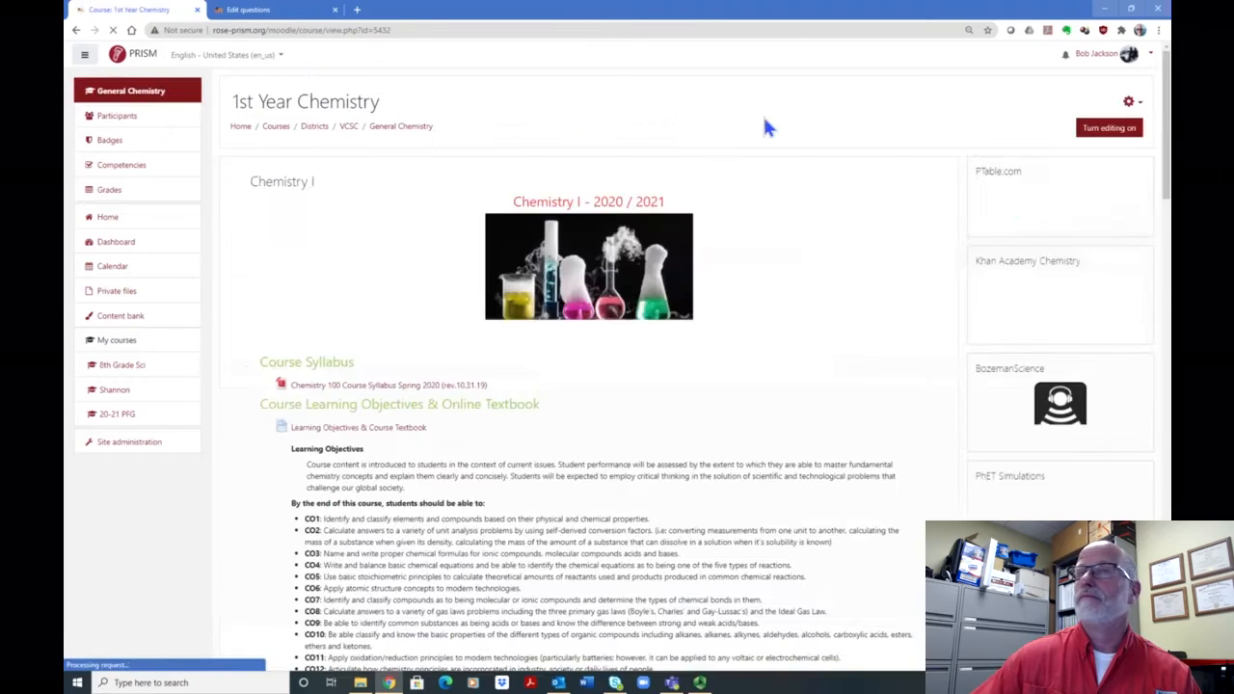
pyautogui.click(1131, 106)
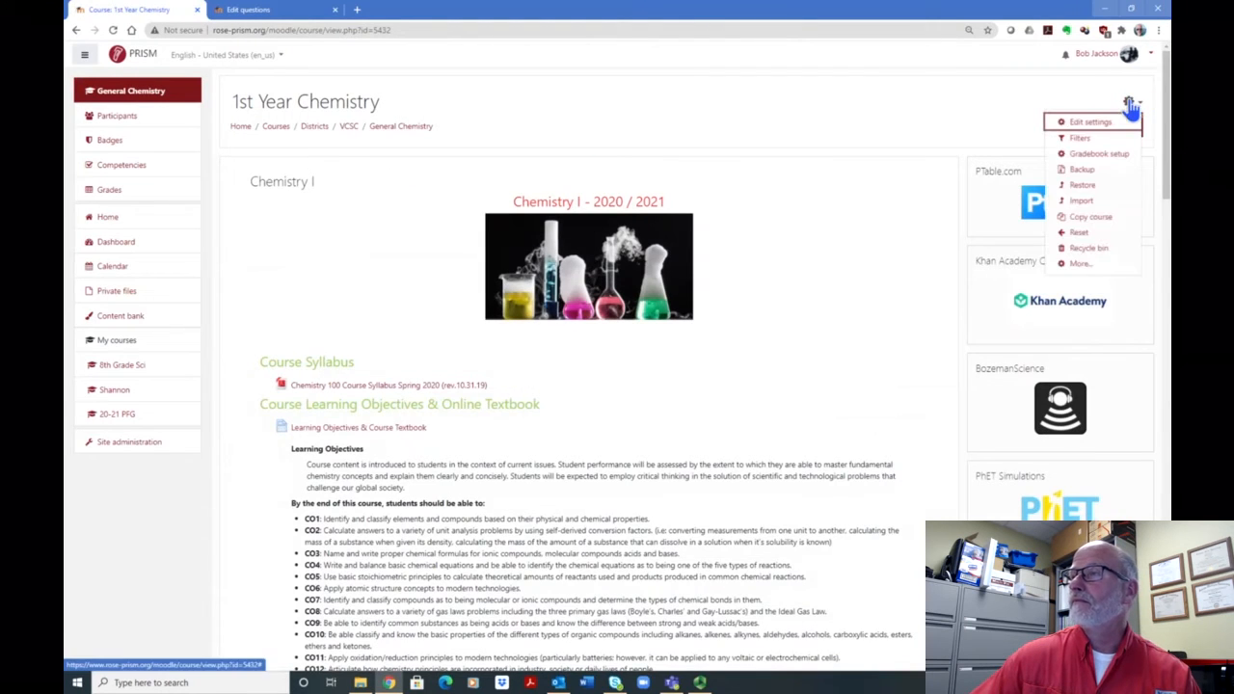
pyautogui.click(1085, 270)
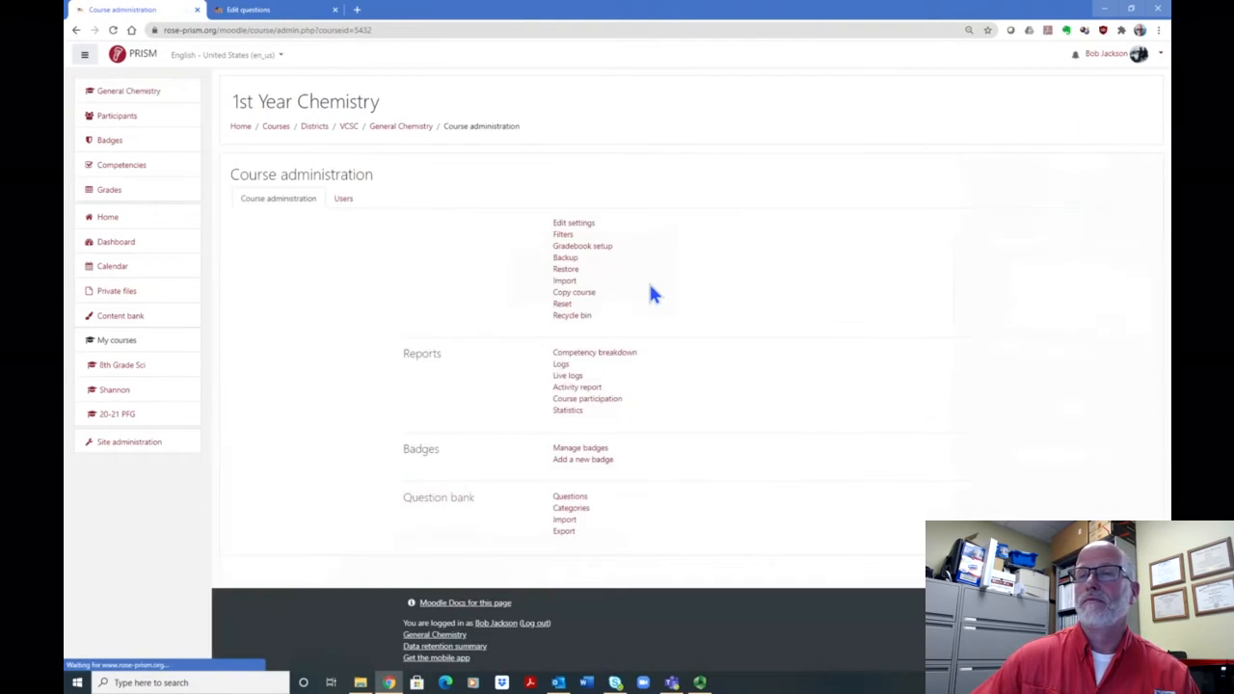
pyautogui.click(571, 498)
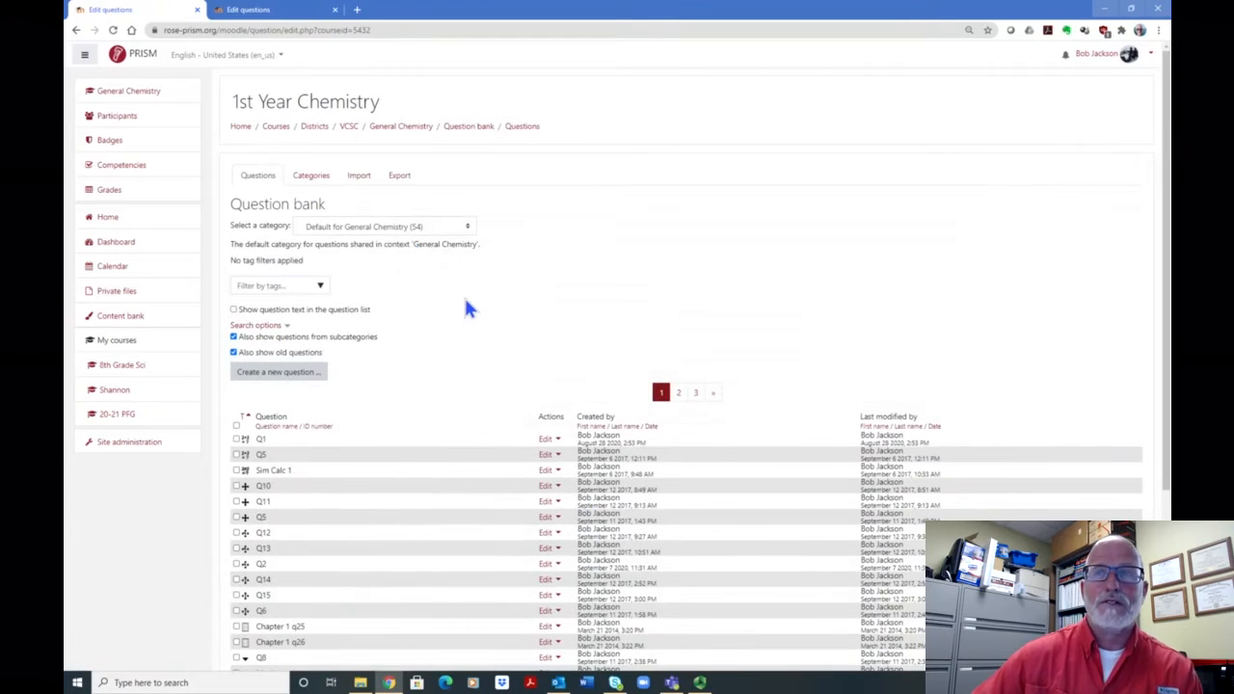
pyautogui.scroll(-2, 458, 304)
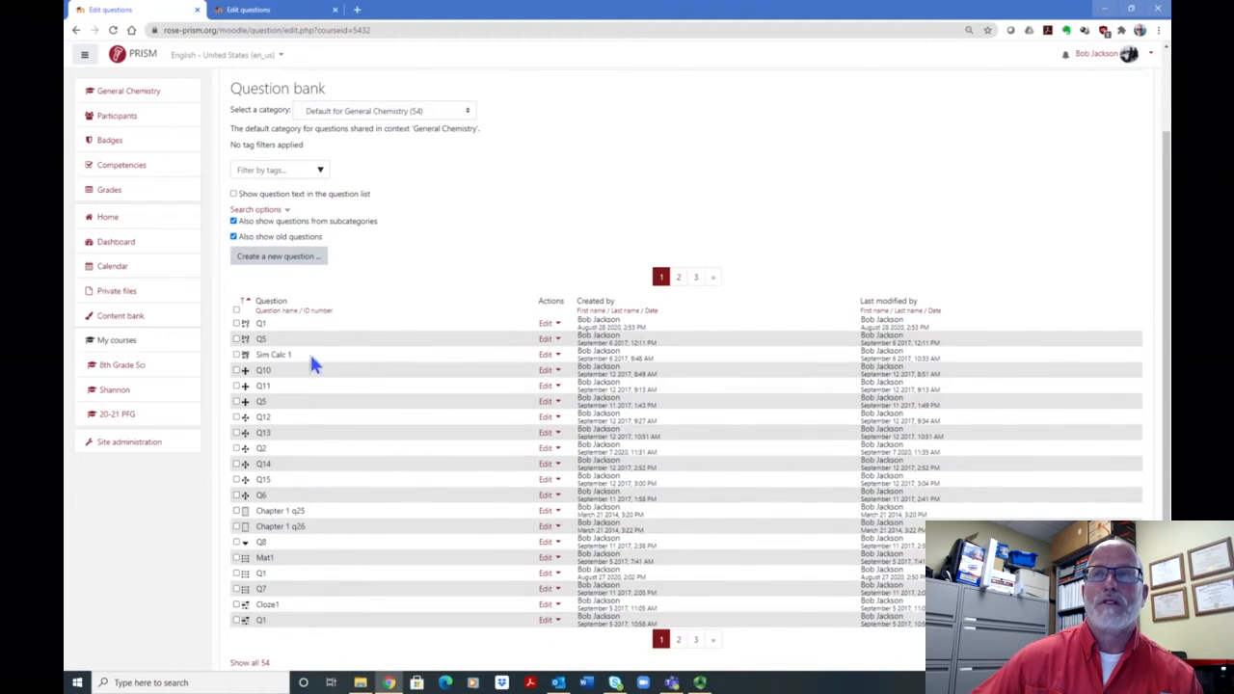
pyautogui.click(469, 111)
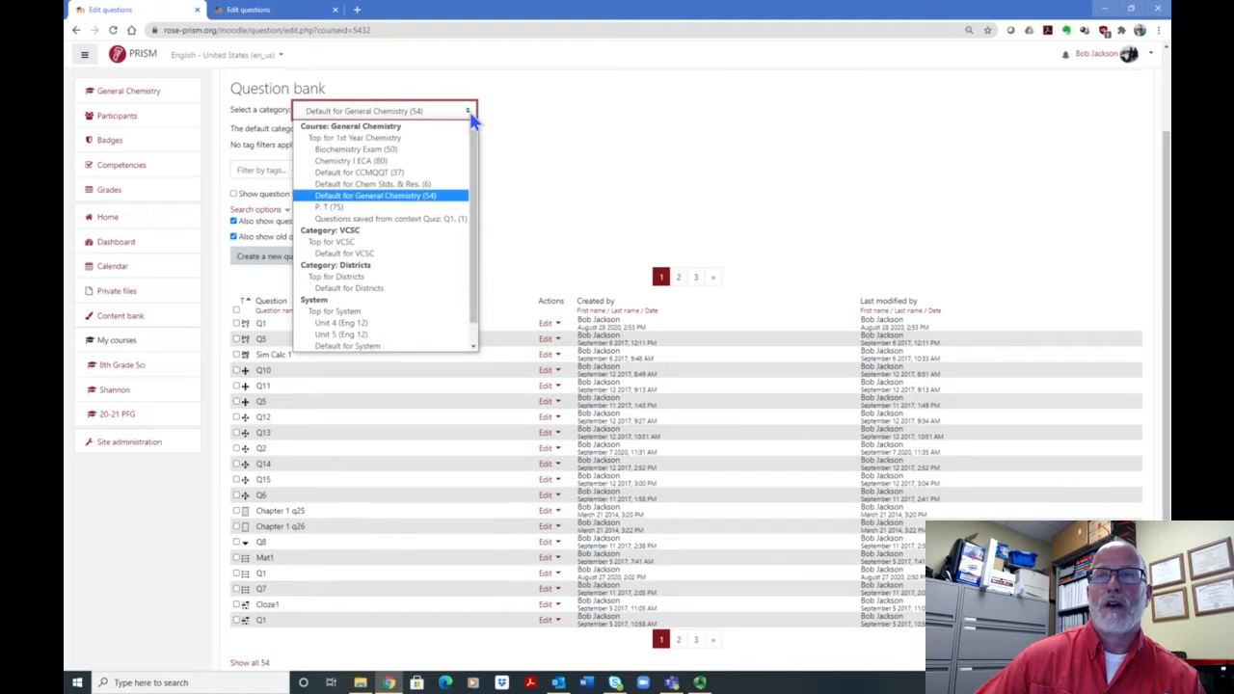
pyautogui.click(470, 112)
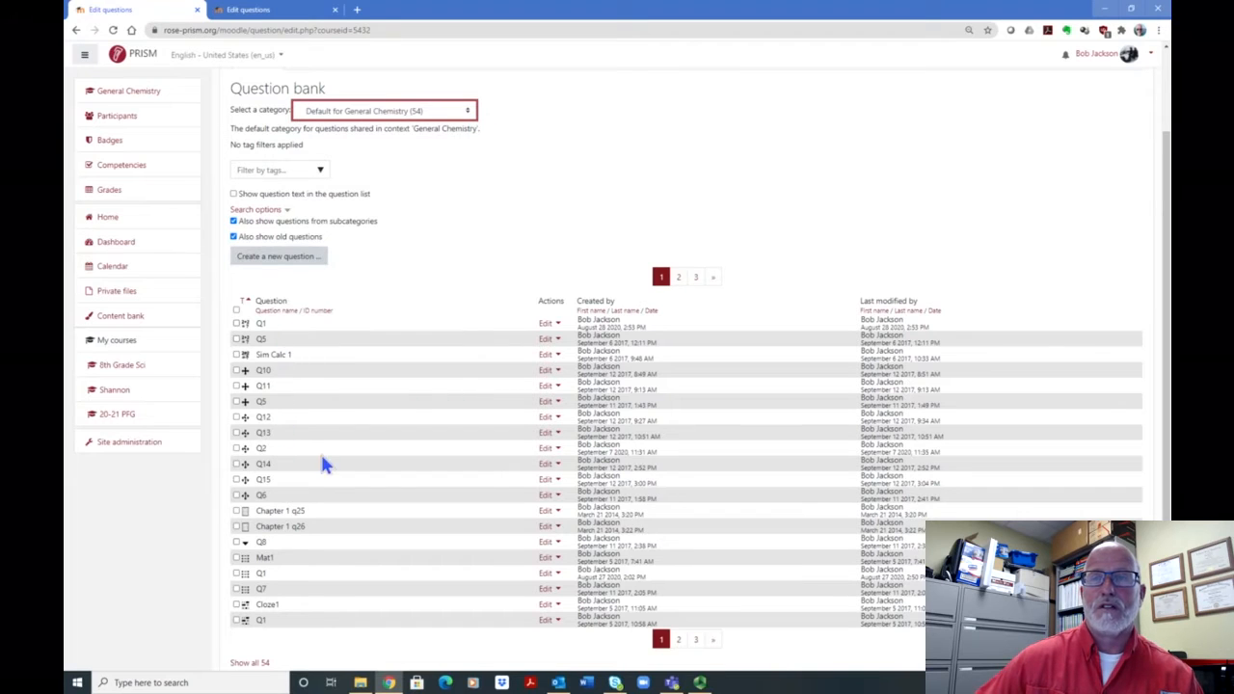
# Step: Open the calculated question Q1 for editing, review its question text, answer formula and tolerance settings, and return to the question bank without saving
pyautogui.click(547, 325)
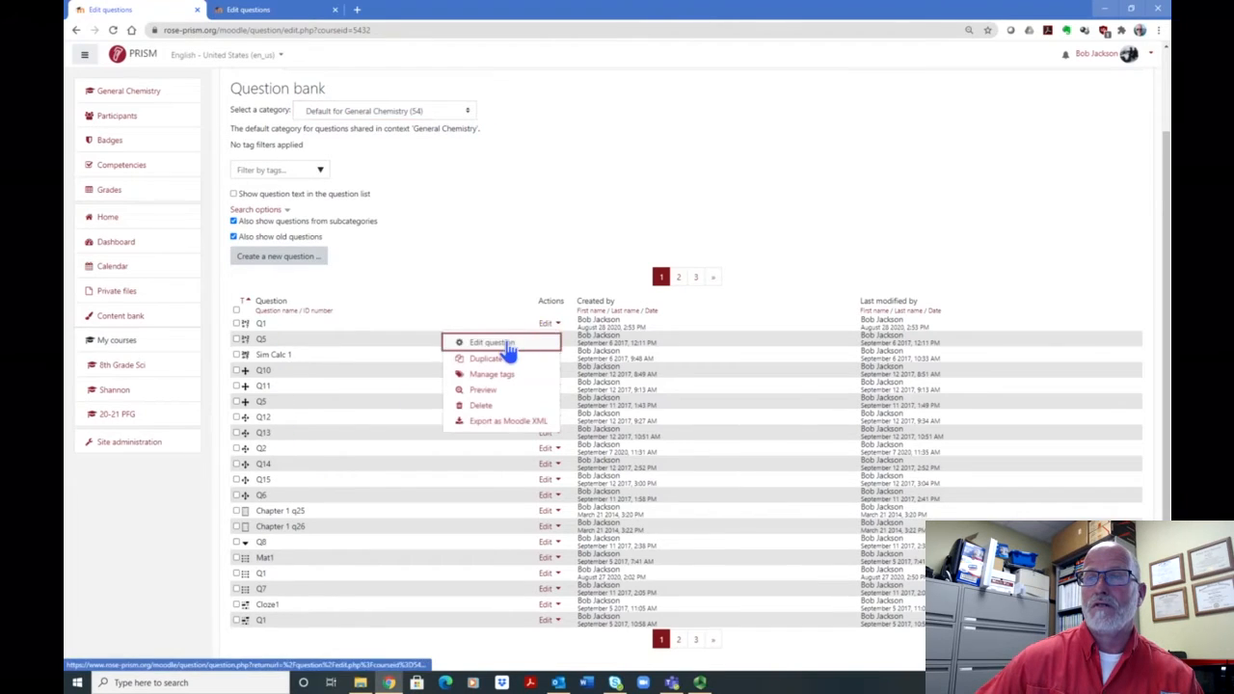
pyautogui.click(506, 341)
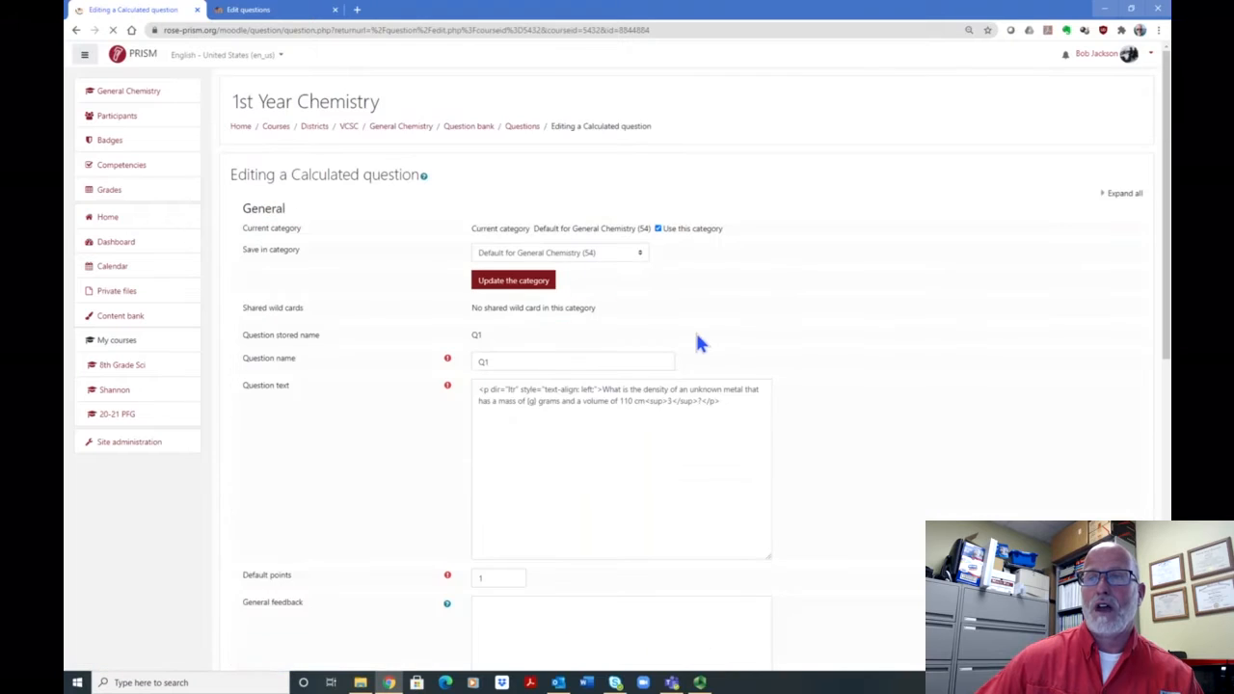
pyautogui.scroll(-3, 693, 333)
pyautogui.scroll(3, 686, 255)
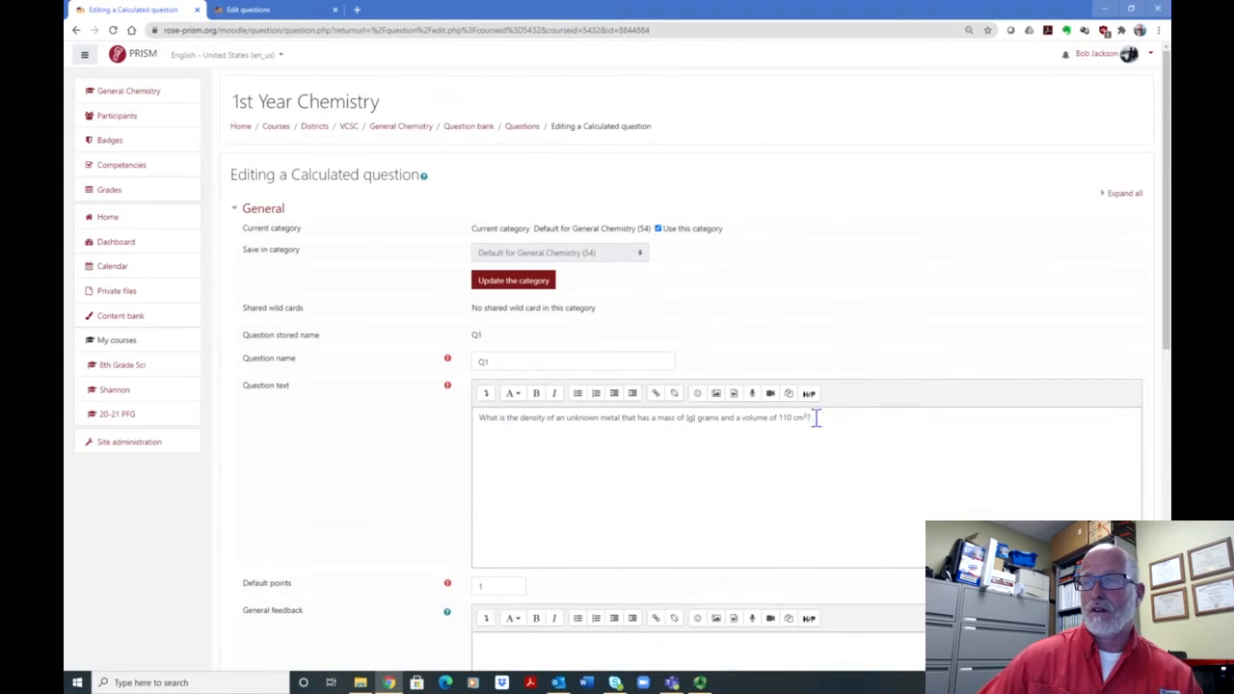
pyautogui.scroll(-2, 764, 425)
pyautogui.scroll(-5, 745, 256)
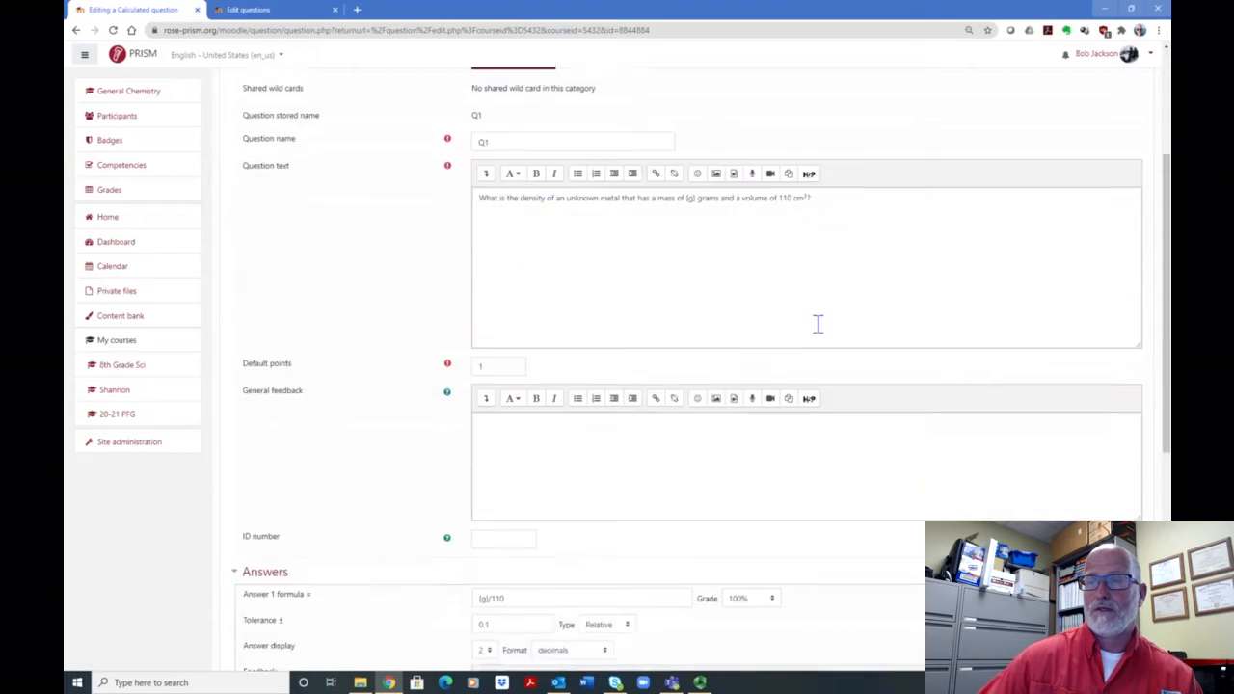
pyautogui.scroll(4, 673, 397)
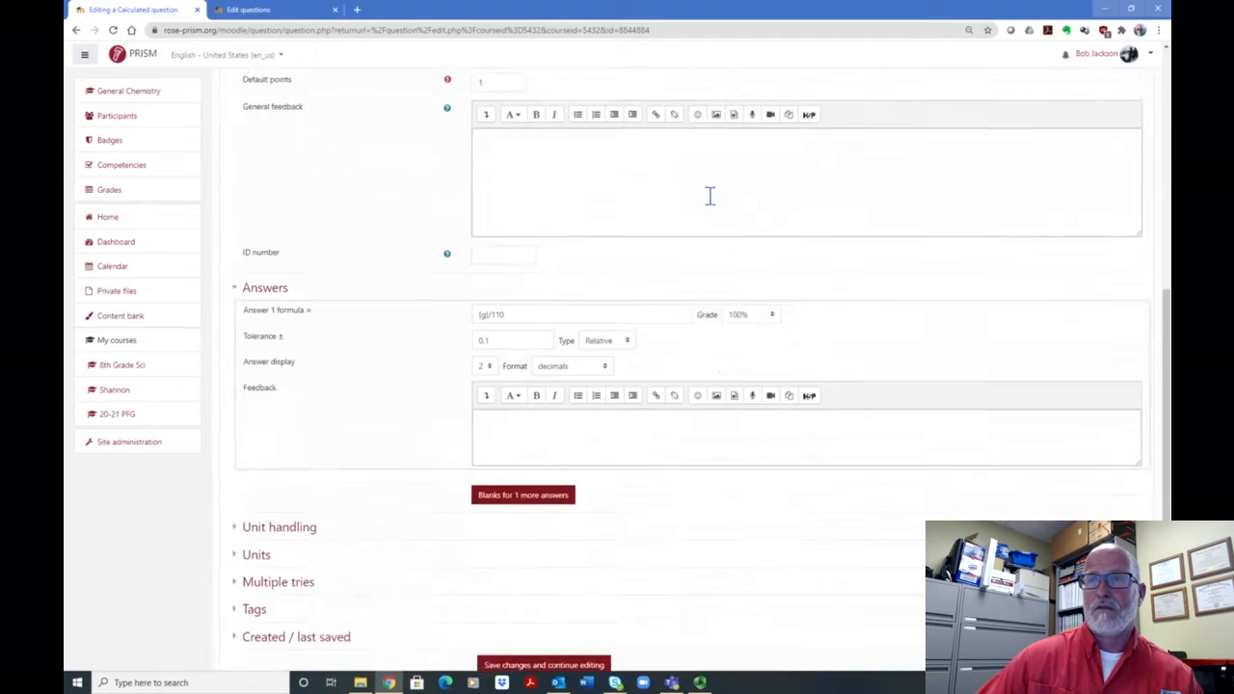
pyautogui.scroll(-3, 854, 137)
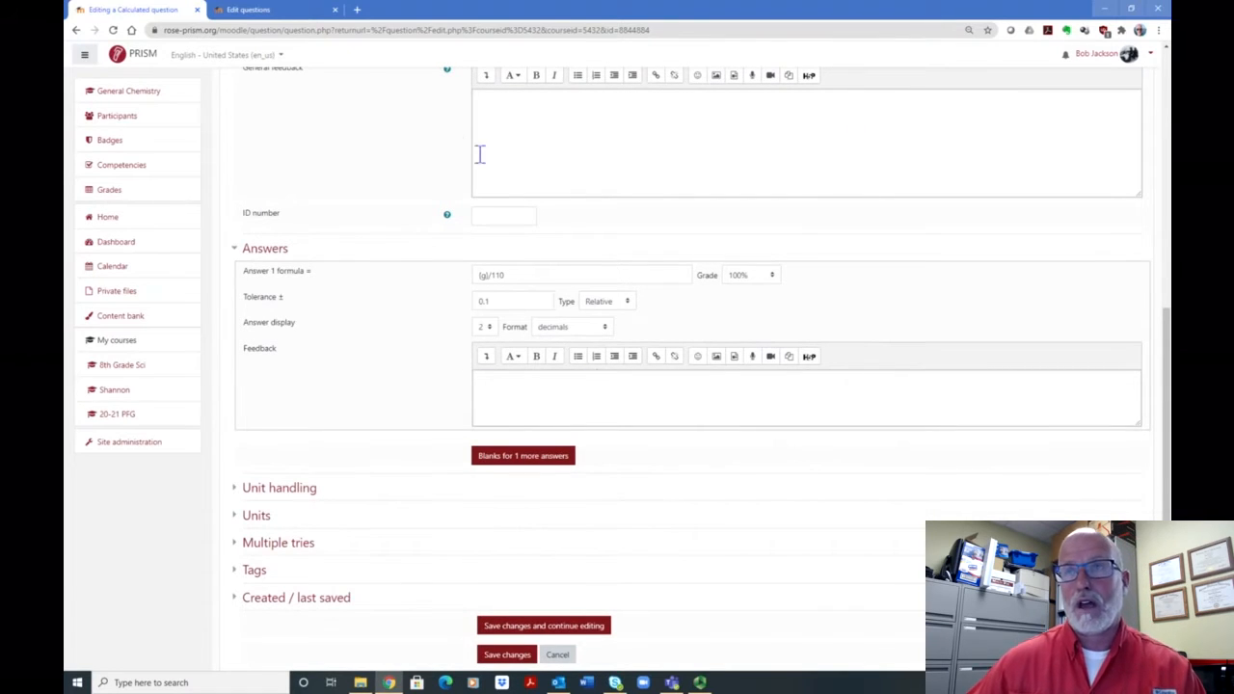
pyautogui.scroll(1, 487, 167)
pyautogui.scroll(4, 487, 167)
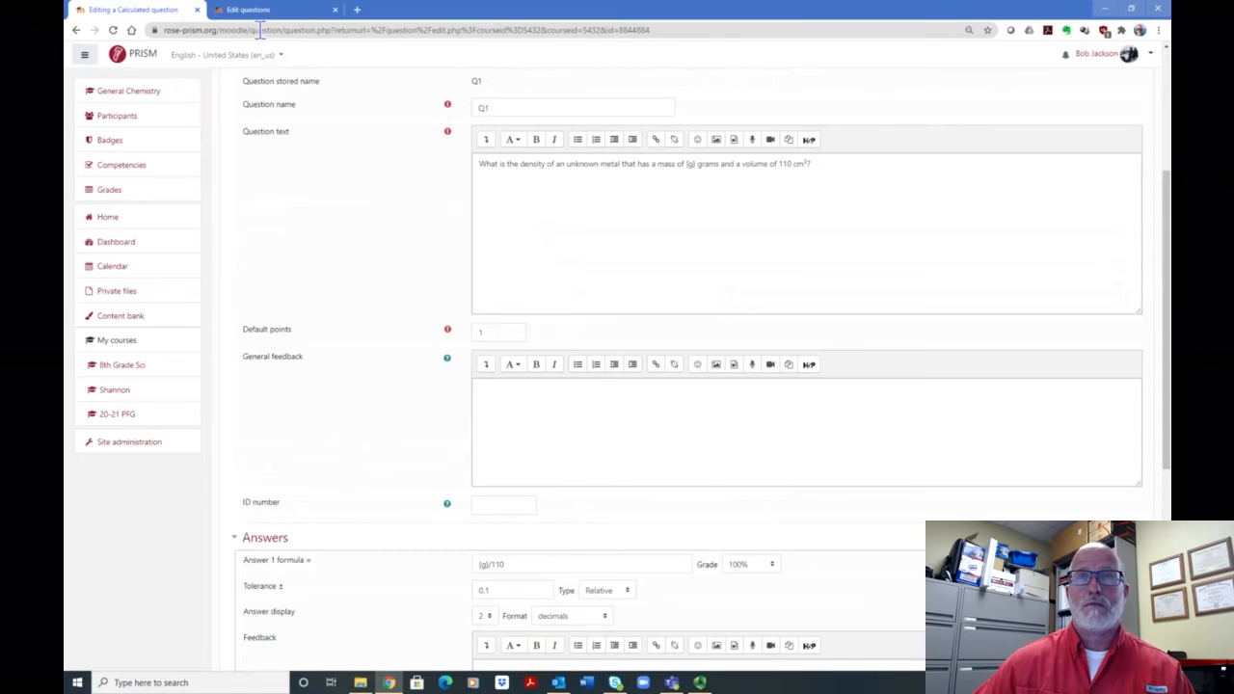
pyautogui.click(77, 31)
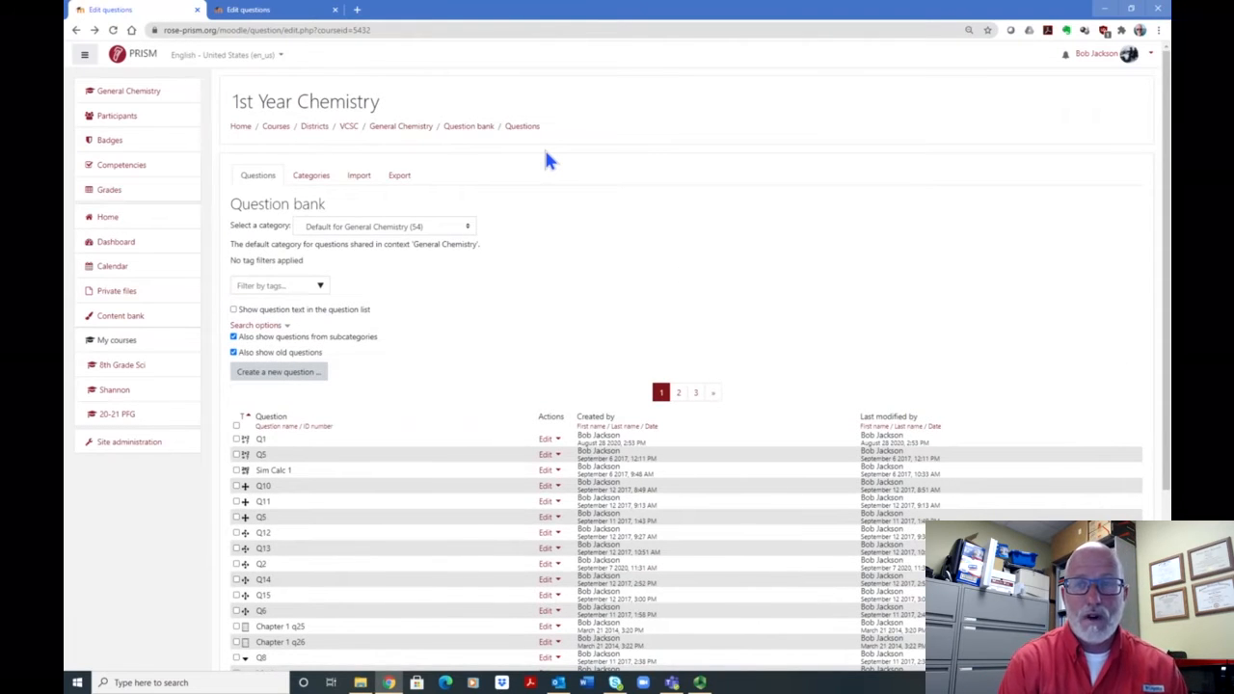
# Step: Start creating a new question in the General Chemistry question bank and examine the full list of available question types
pyautogui.click(291, 383)
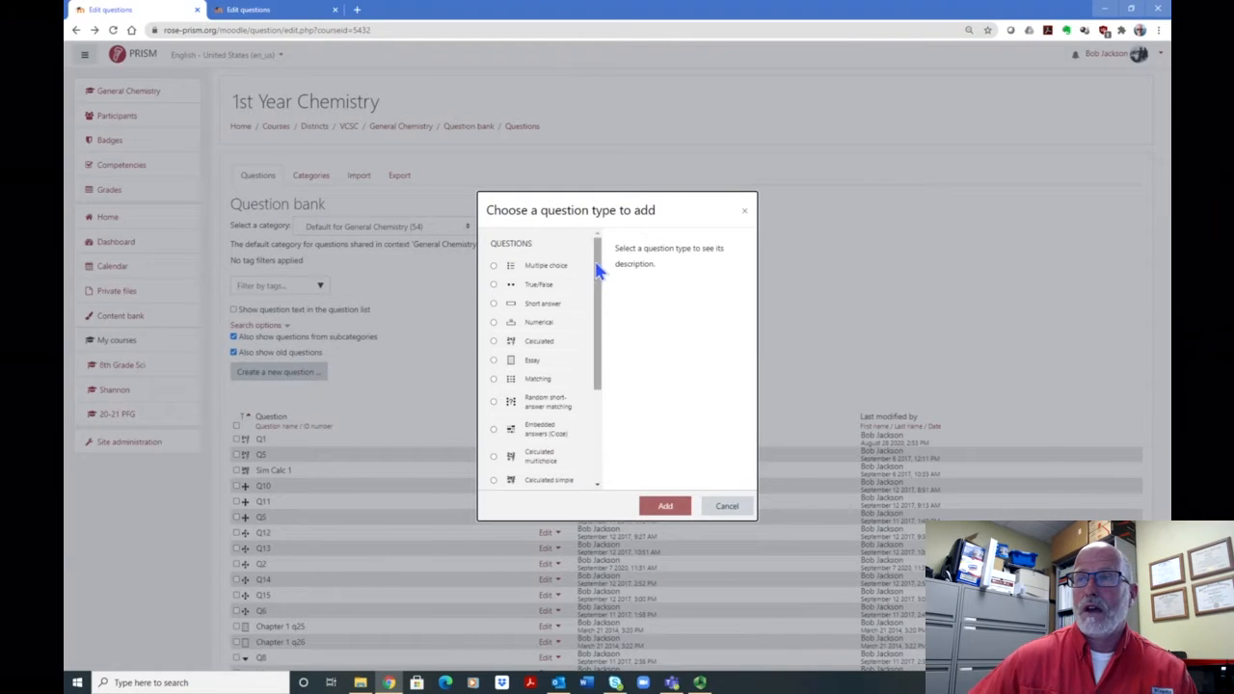
pyautogui.moveTo(599, 268)
pyautogui.mouseDown()
pyautogui.moveTo(604, 322)
pyautogui.moveTo(600, 262)
pyautogui.mouseUp()
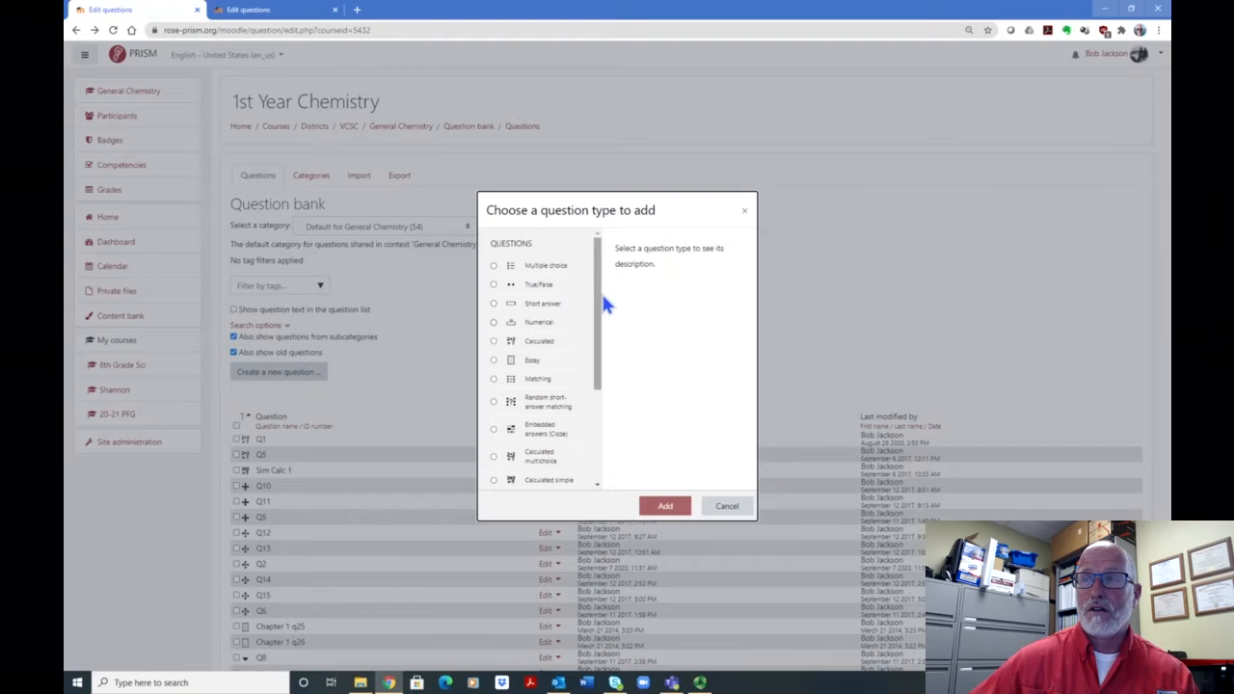
pyautogui.moveTo(599, 296); pyautogui.dragTo(594, 306)
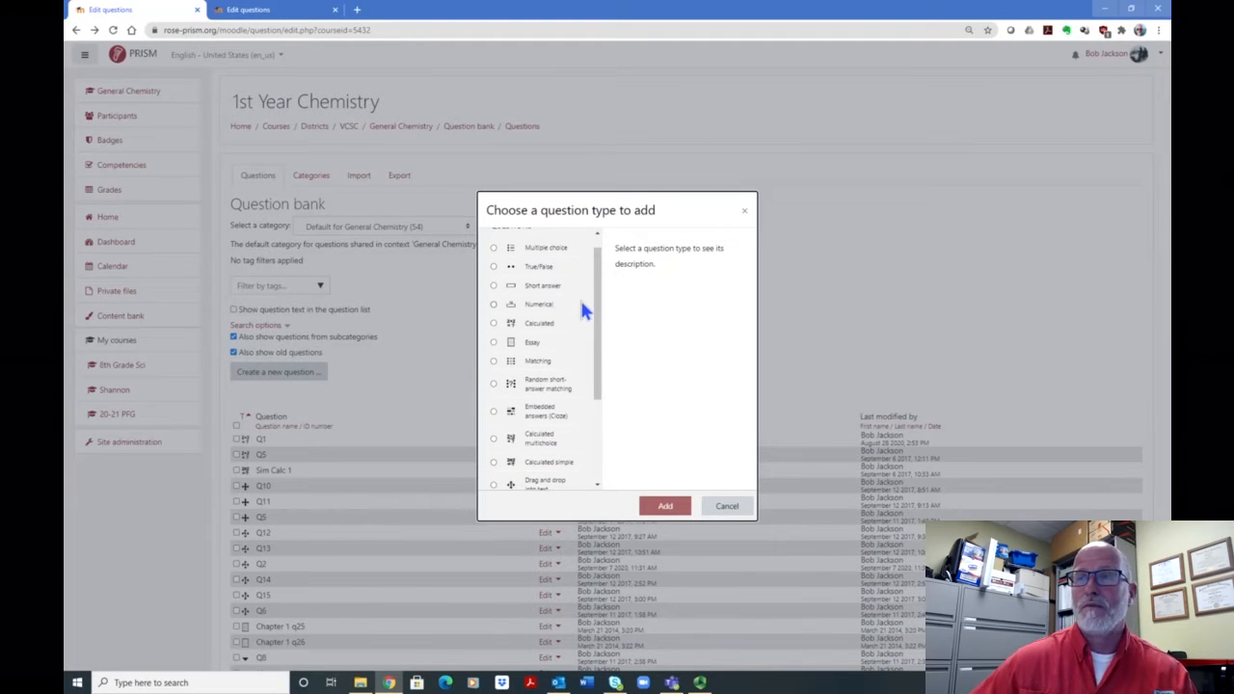
pyautogui.scroll(-1, 590, 293)
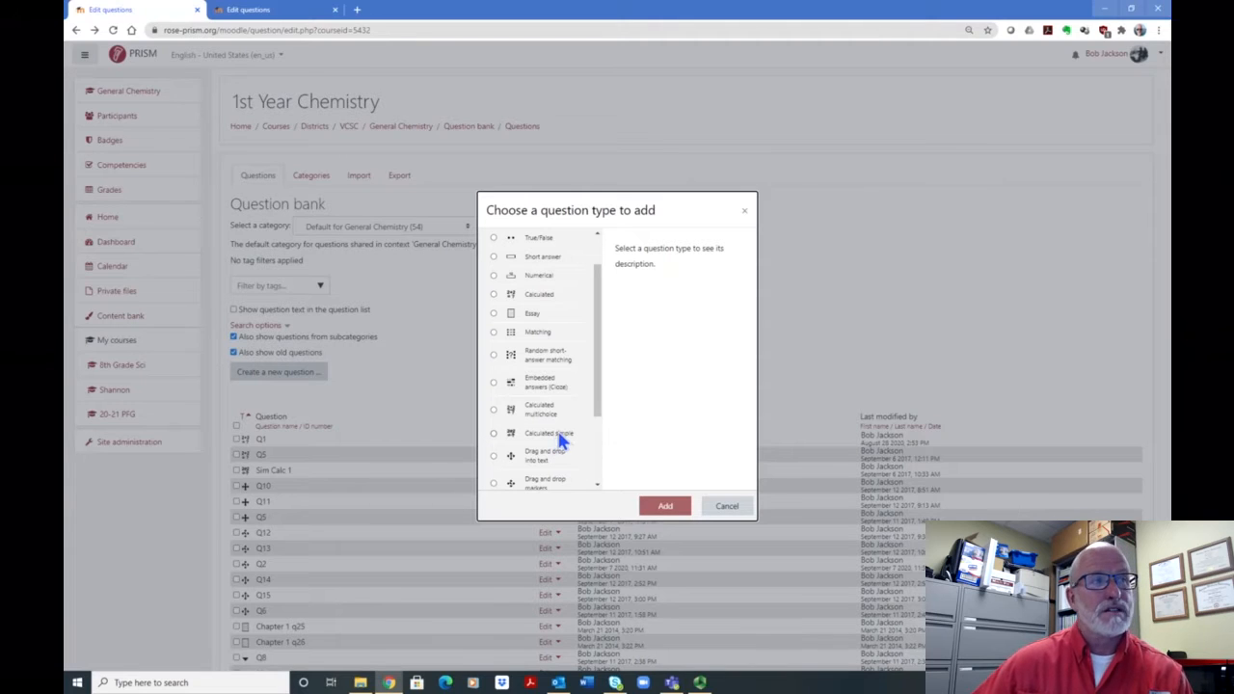
pyautogui.moveTo(603, 338); pyautogui.dragTo(601, 395)
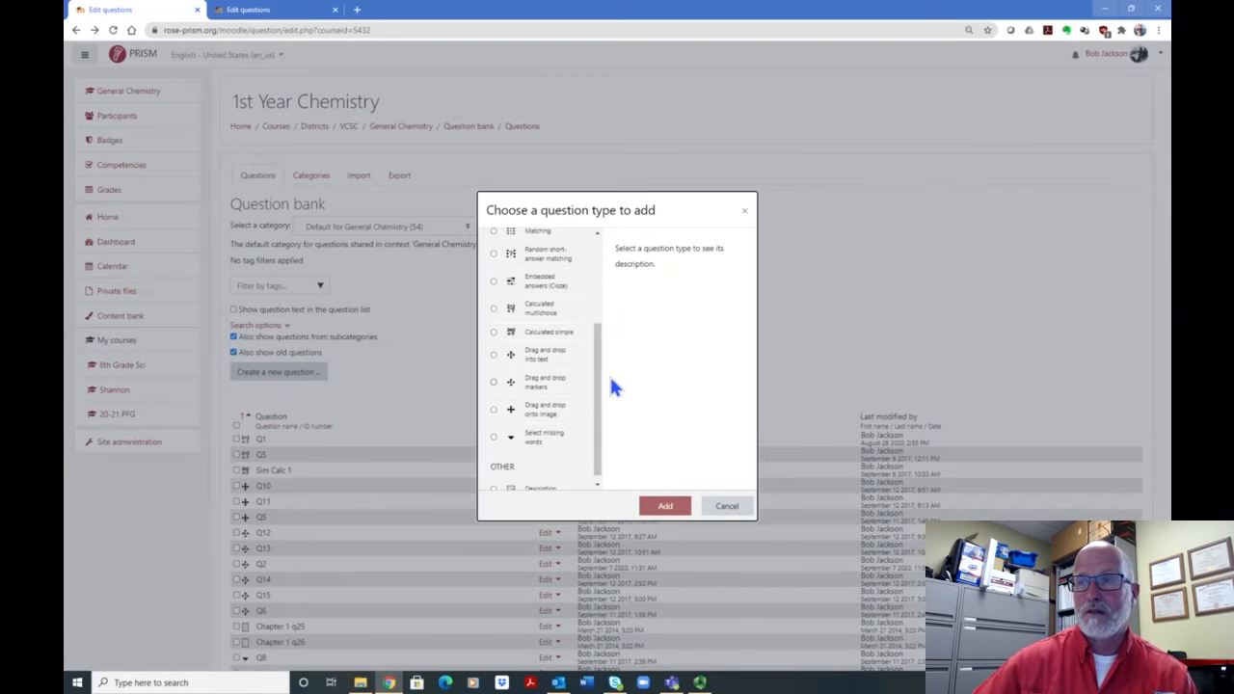
pyautogui.moveTo(600, 372); pyautogui.dragTo(595, 298)
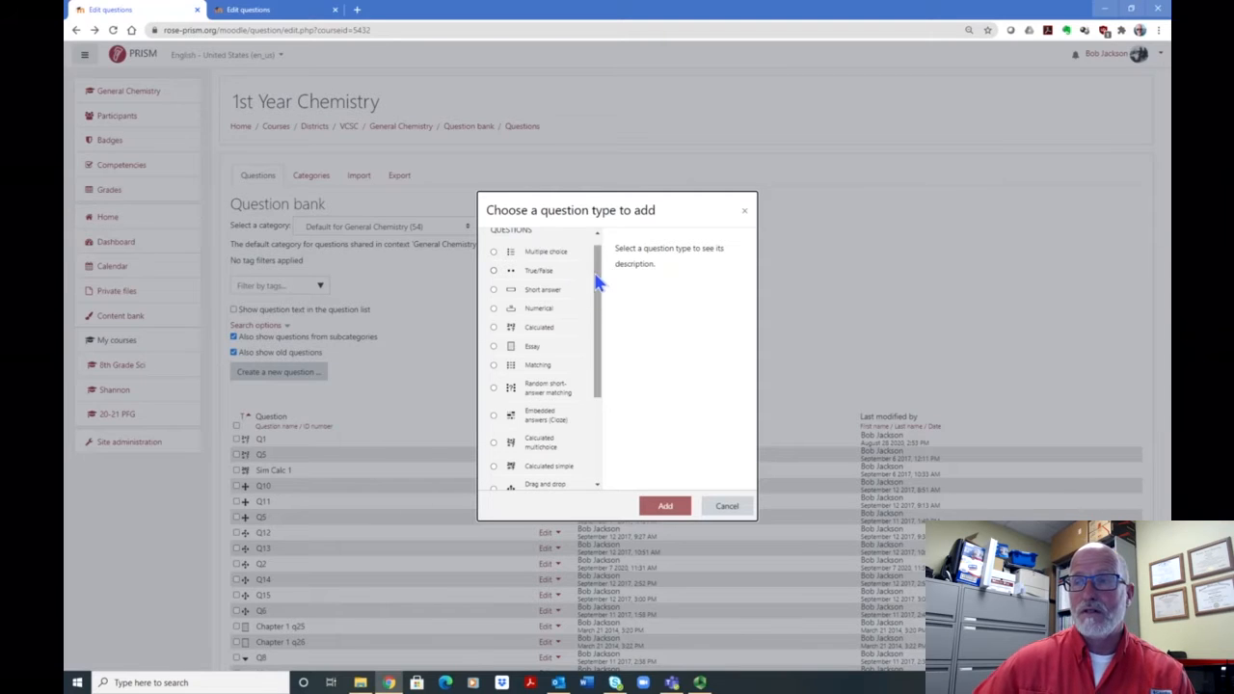
pyautogui.moveTo(597, 310); pyautogui.dragTo(604, 349)
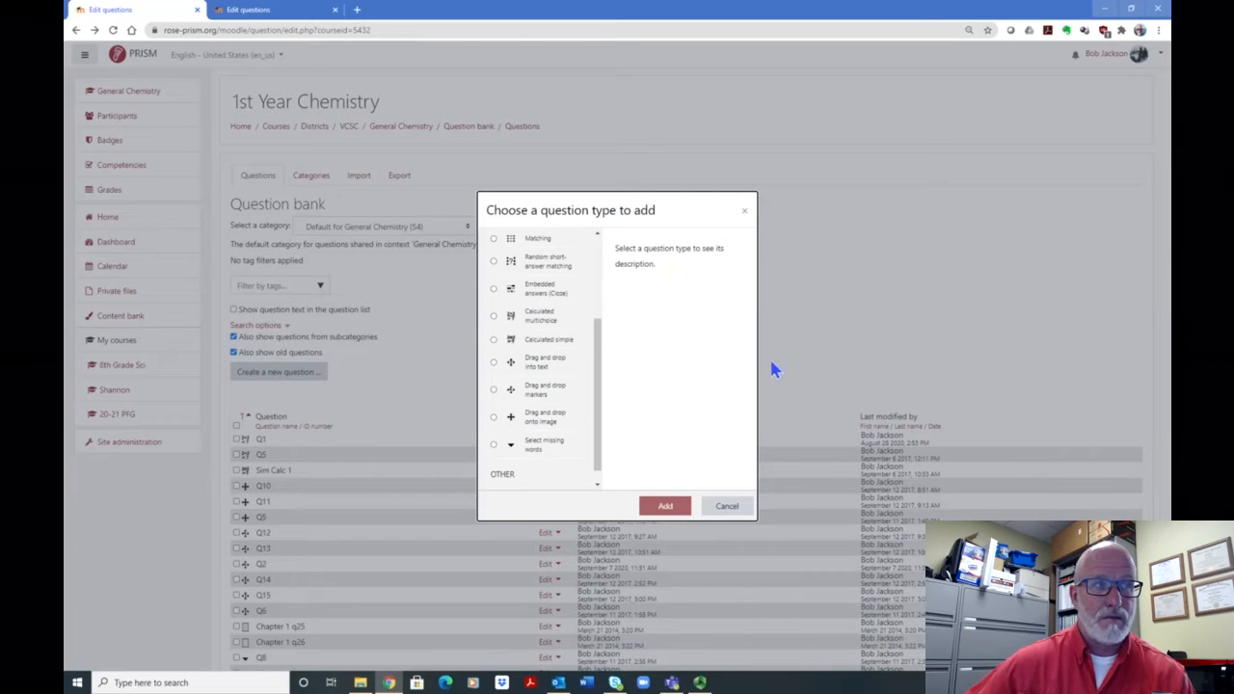
pyautogui.moveTo(598, 331); pyautogui.dragTo(605, 243)
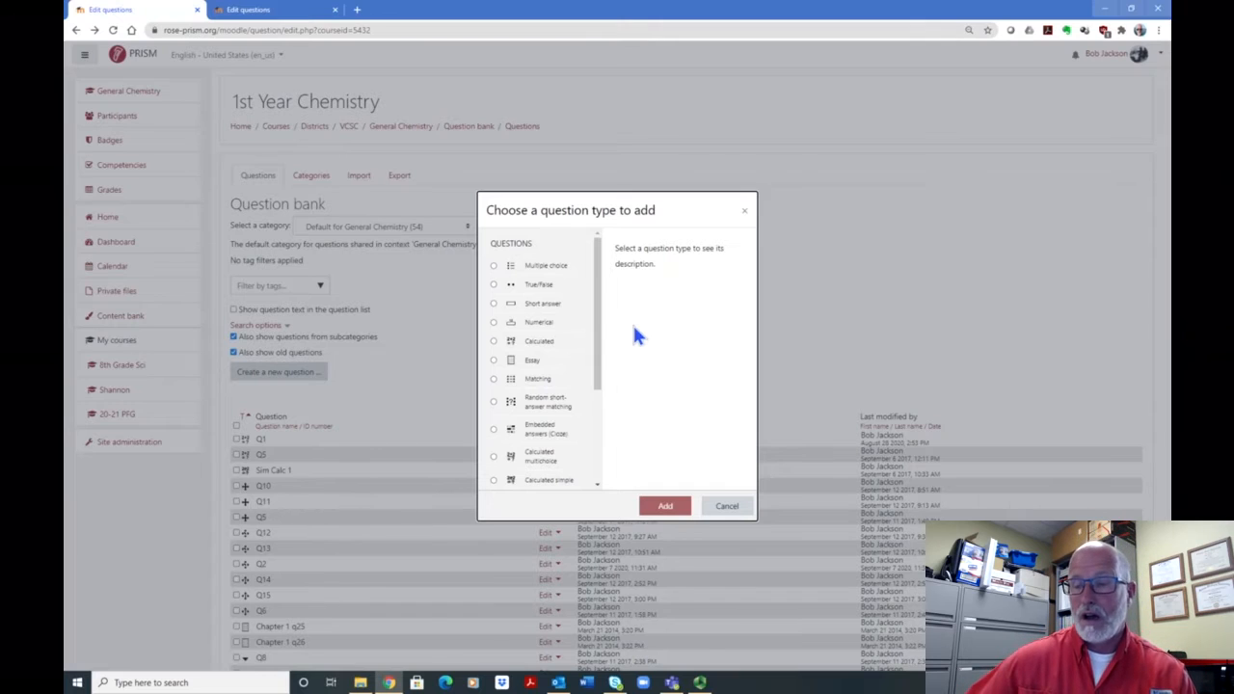
pyautogui.moveTo(598, 255); pyautogui.dragTo(598, 256)
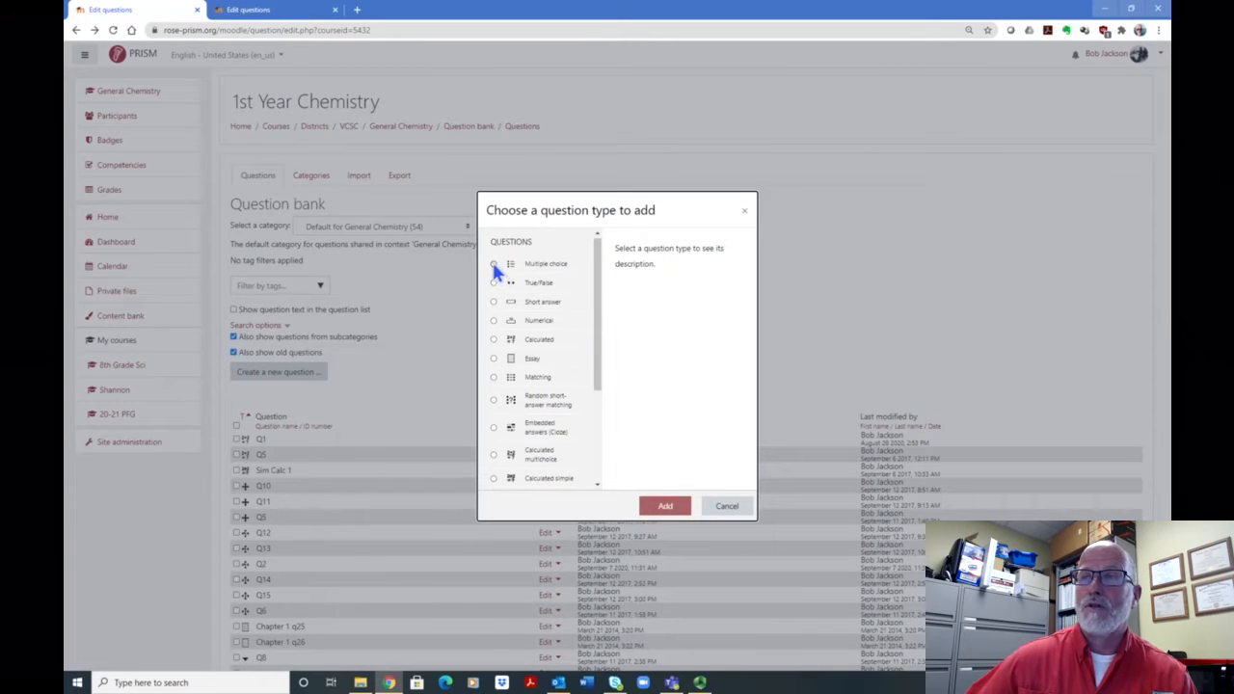
# Step: Add a Multiple choice question and clear the restored draft, including its audio clip, from the question text
pyautogui.click(493, 264)
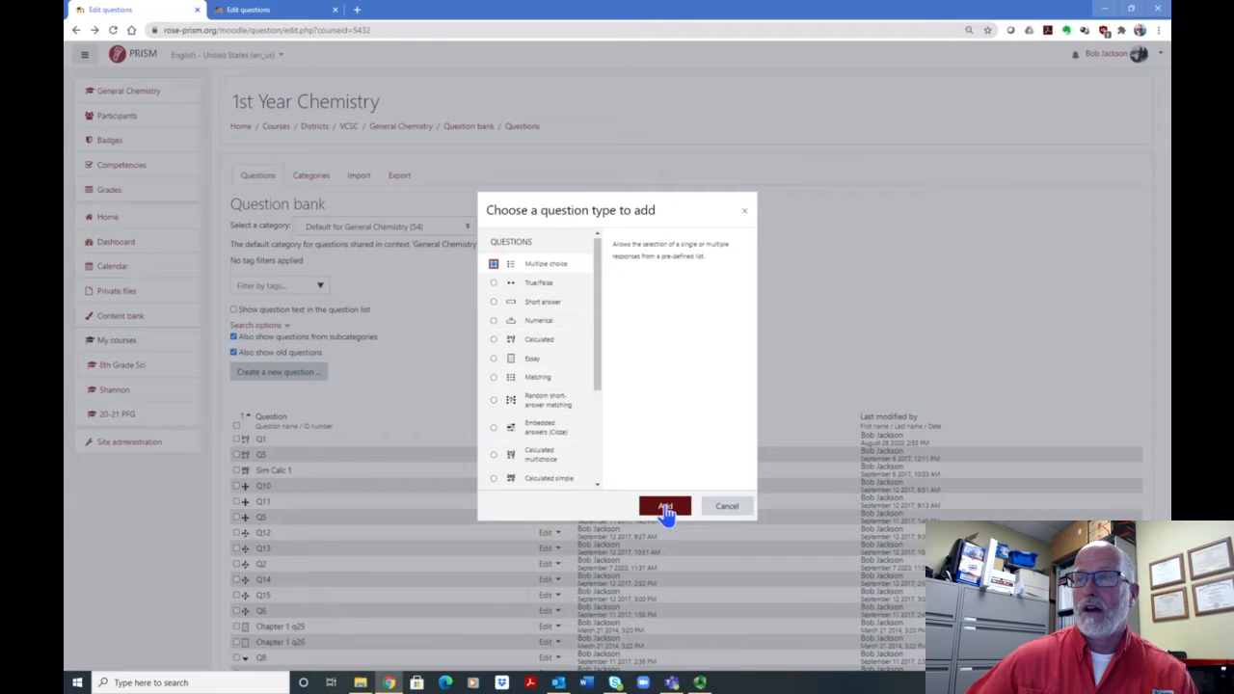
pyautogui.click(666, 509)
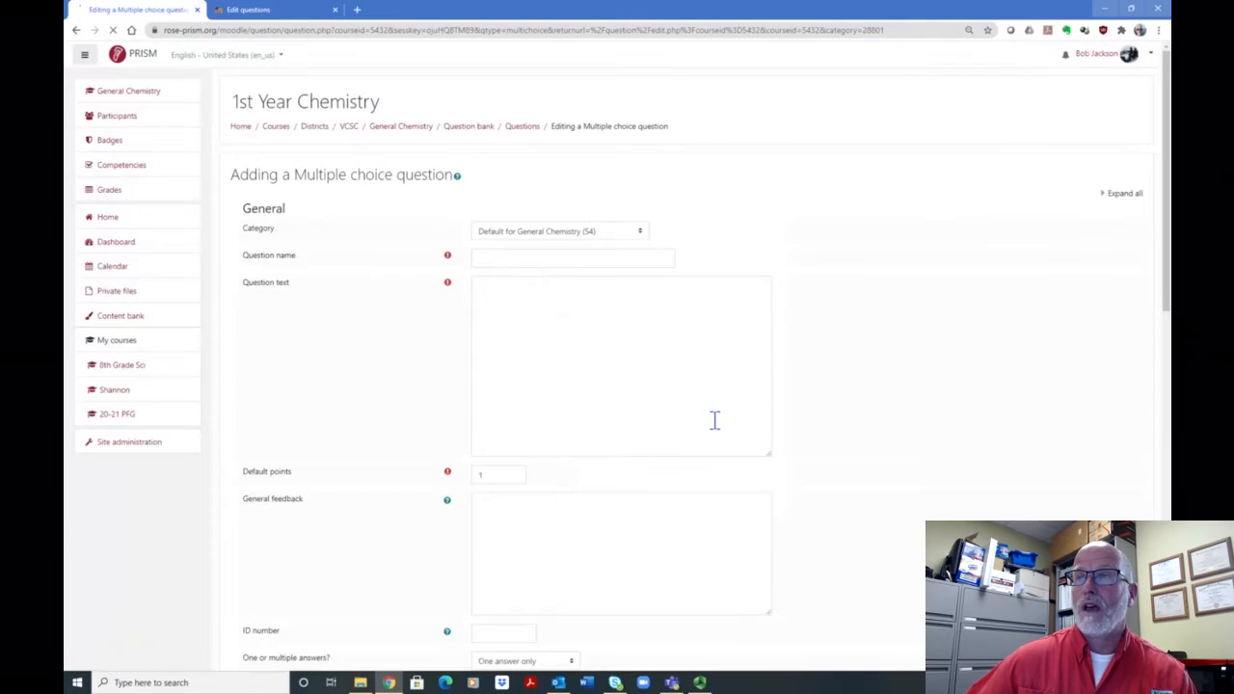
pyautogui.scroll(-2, 923, 256)
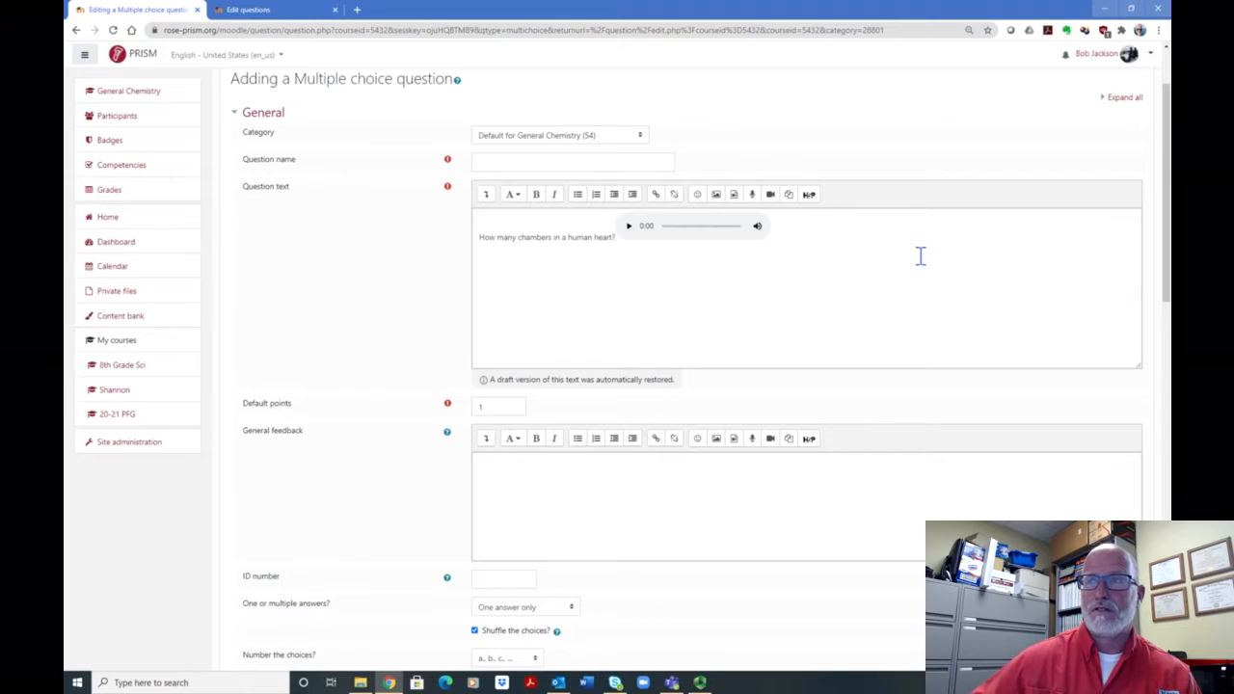
pyautogui.click(789, 228)
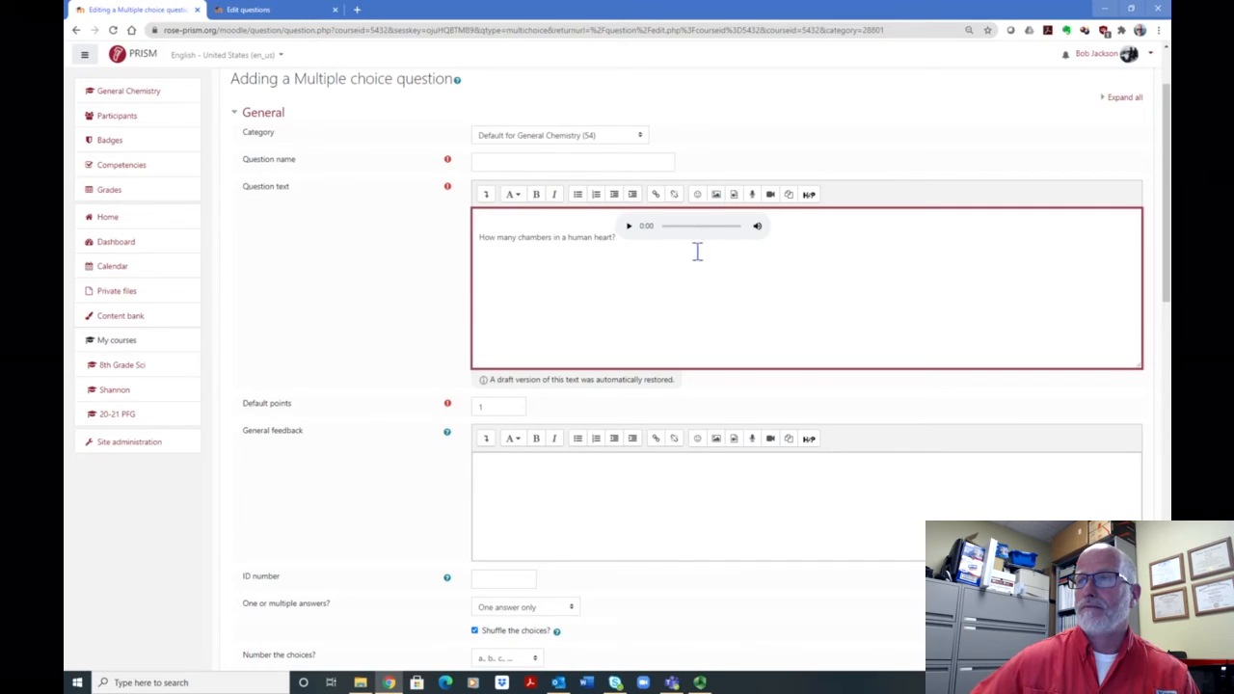
pyautogui.moveTo(623, 259); pyautogui.dragTo(472, 220)
pyautogui.press('Delete')
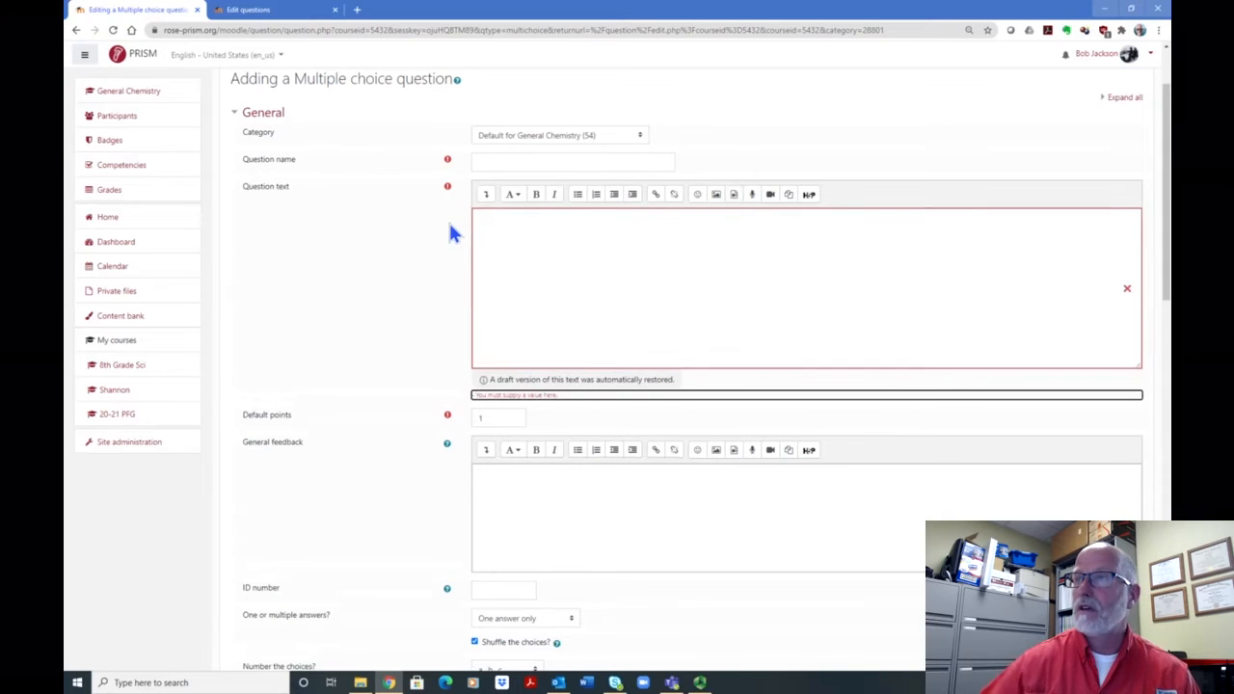
# Step: Examine the multiple choice question form, from the general settings and feedback down to the answer choices with their grades
pyautogui.scroll(1, 540, 253)
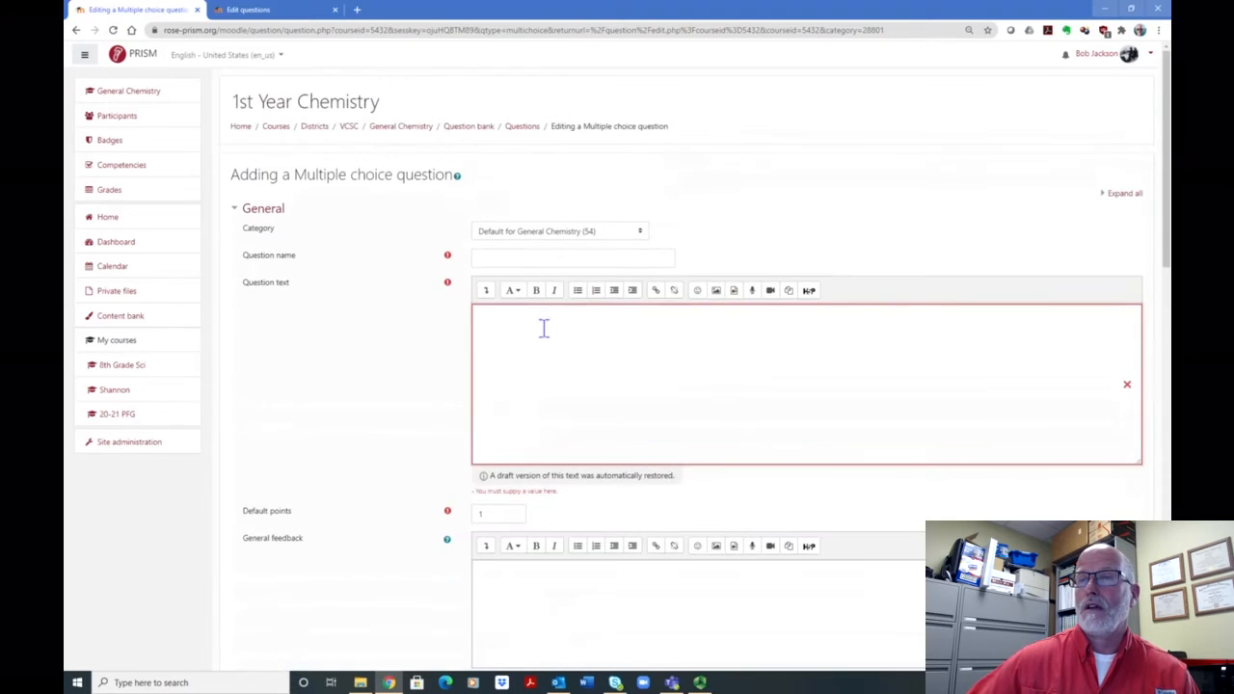
pyautogui.scroll(-2, 768, 212)
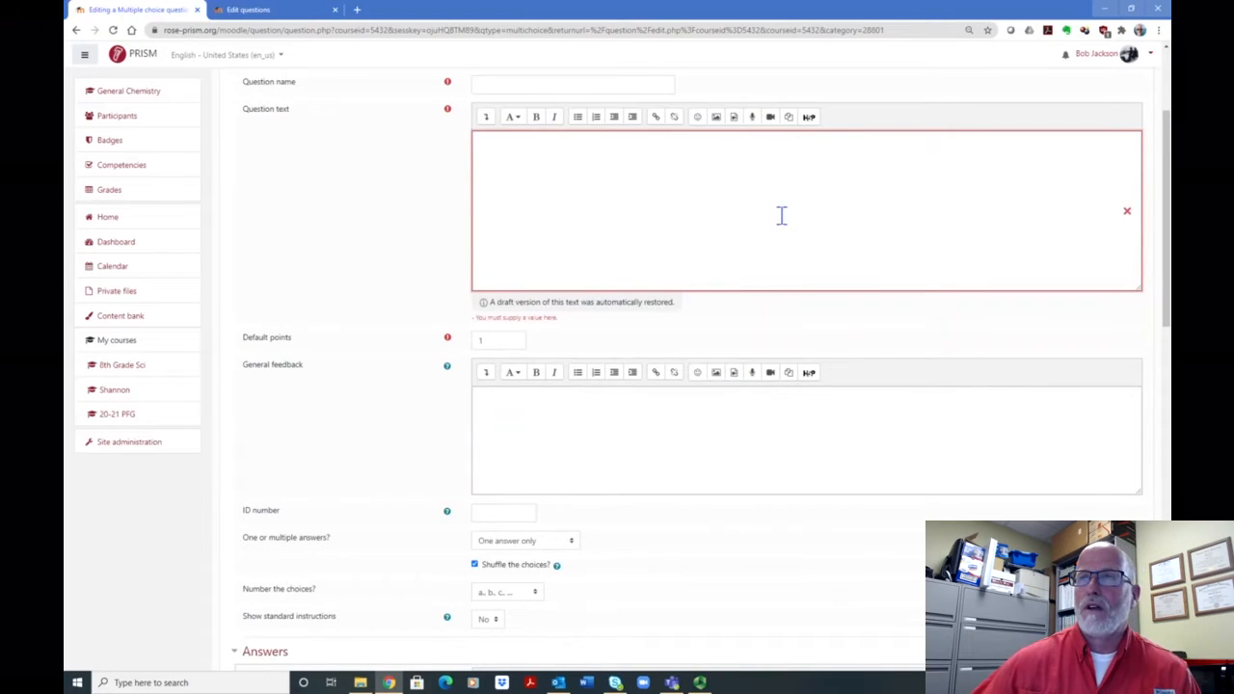
pyautogui.scroll(2, 779, 214)
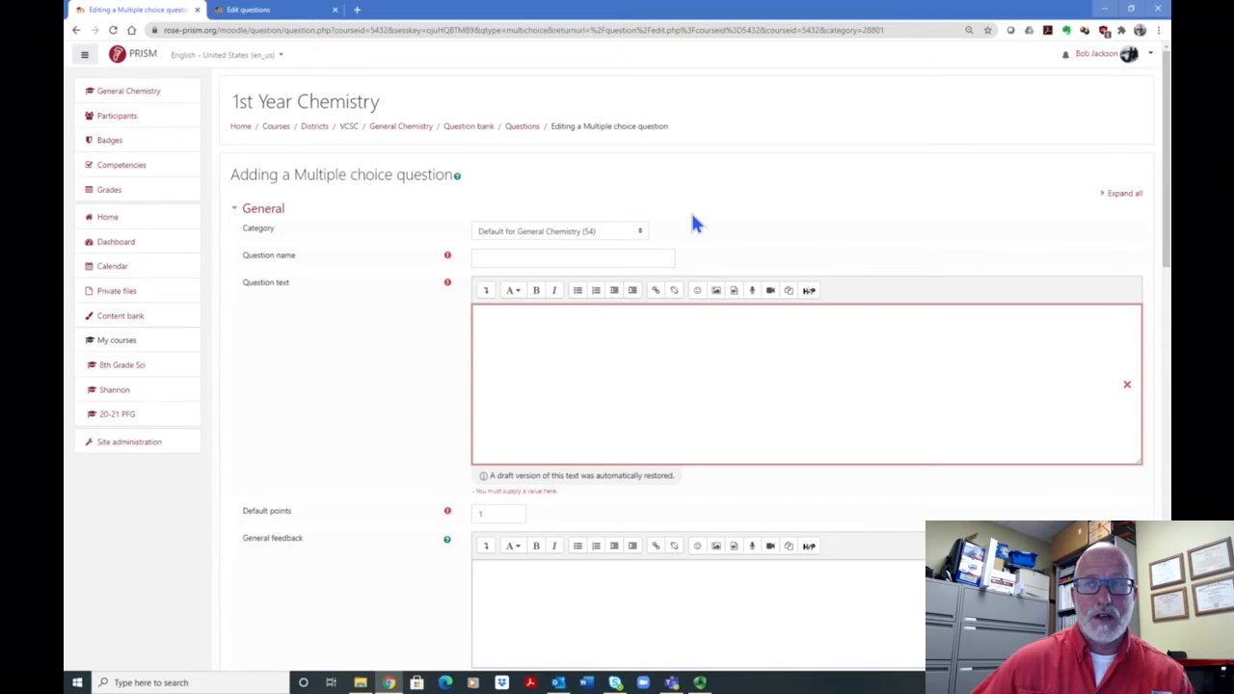
pyautogui.scroll(-1, 771, 299)
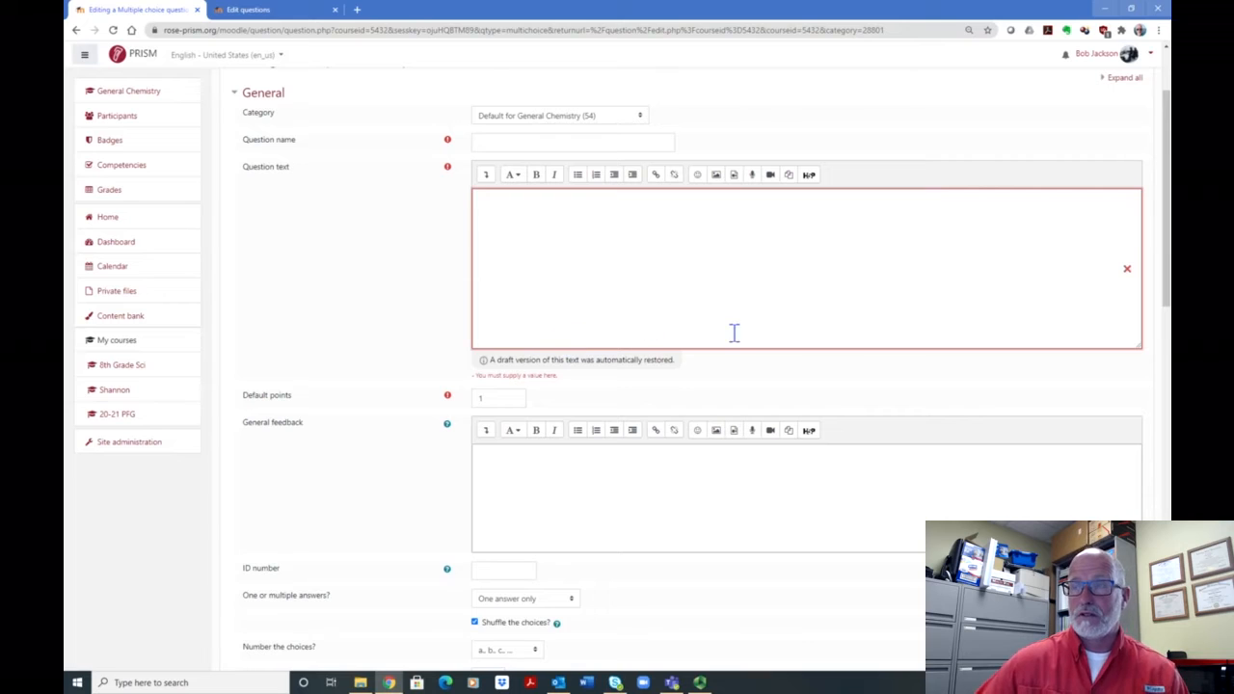
pyautogui.scroll(-5, 762, 299)
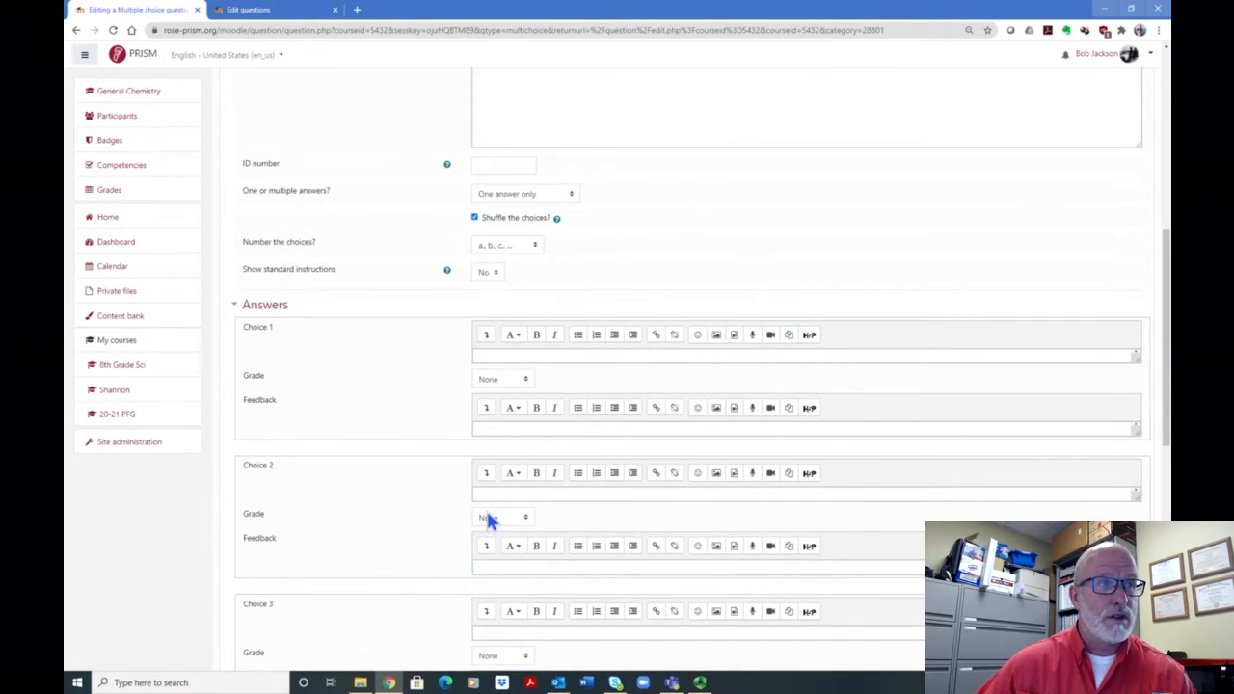
pyautogui.scroll(-2, 907, 285)
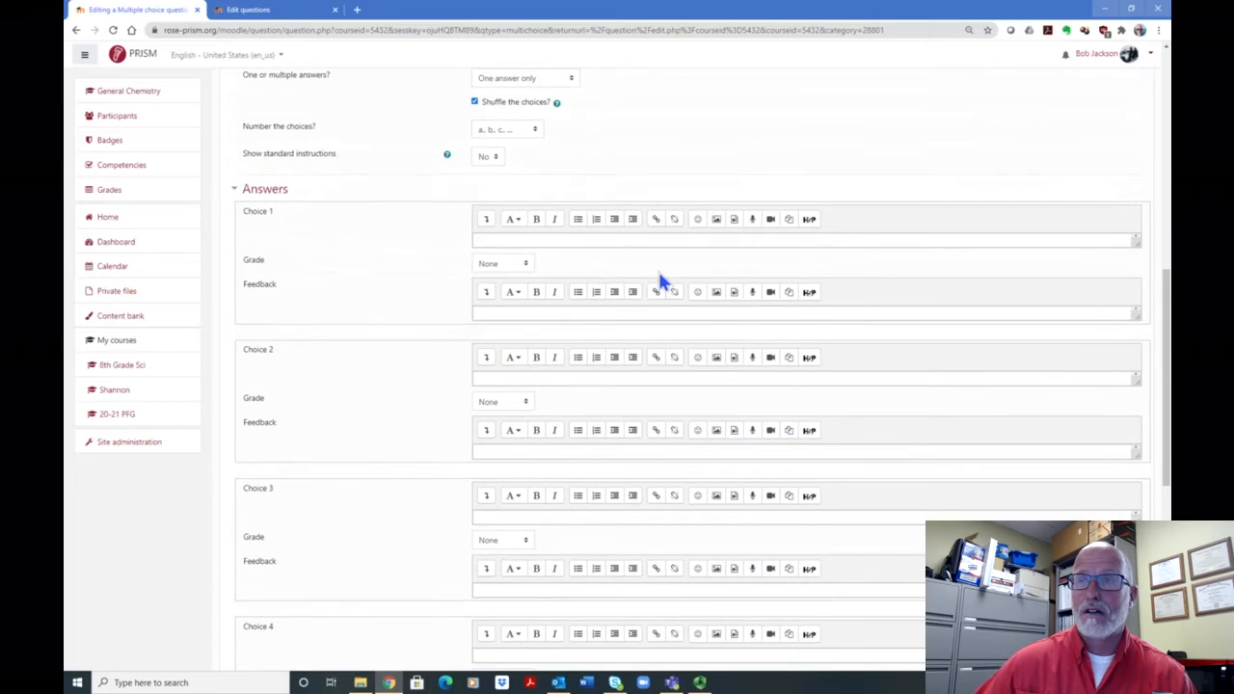
pyautogui.scroll(-2, 646, 154)
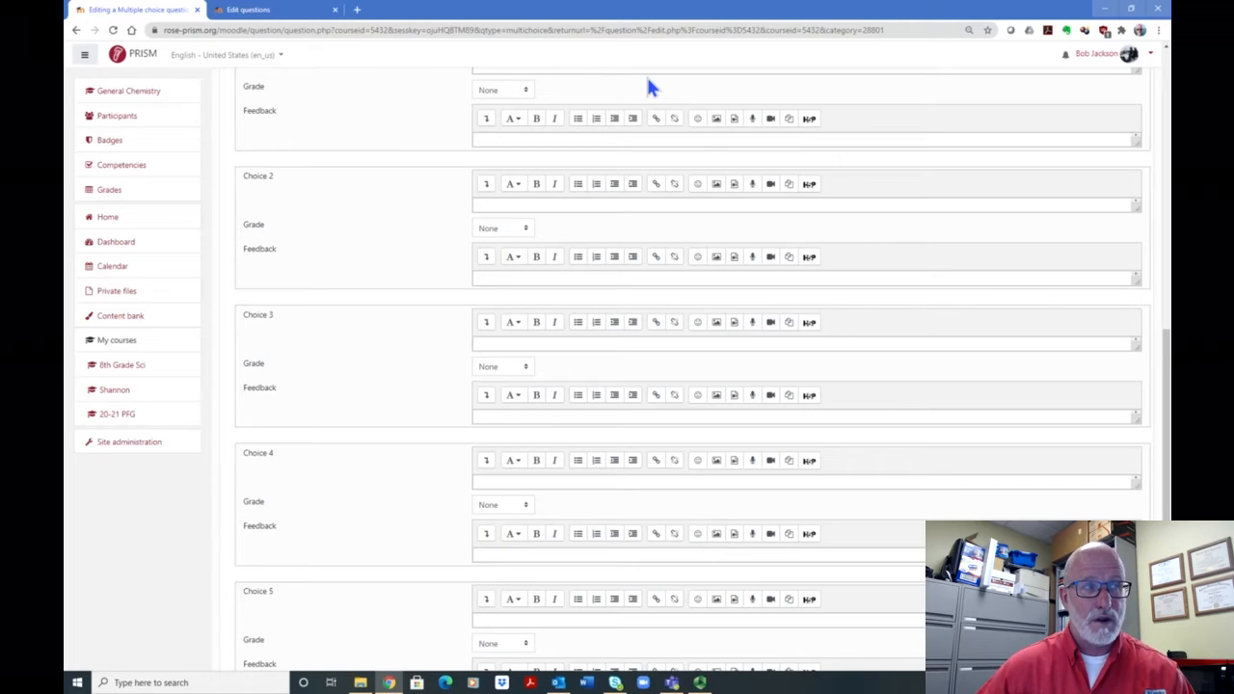
pyautogui.scroll(2, 730, 193)
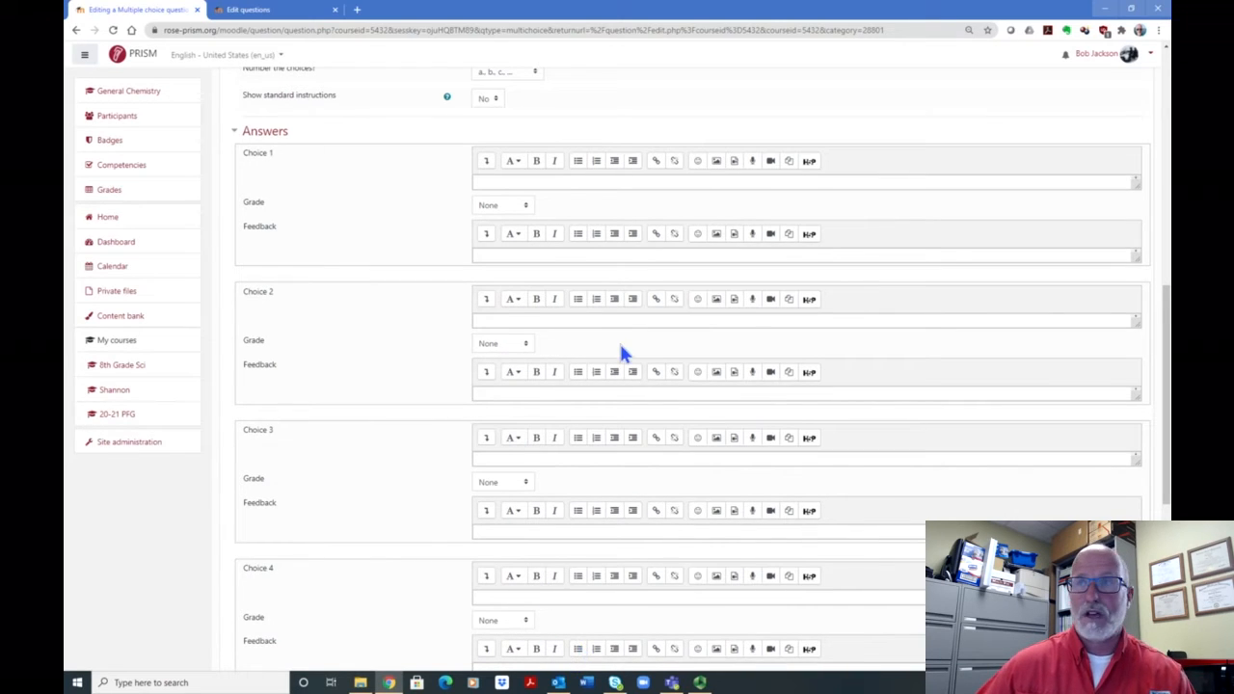
pyautogui.scroll(5, 619, 338)
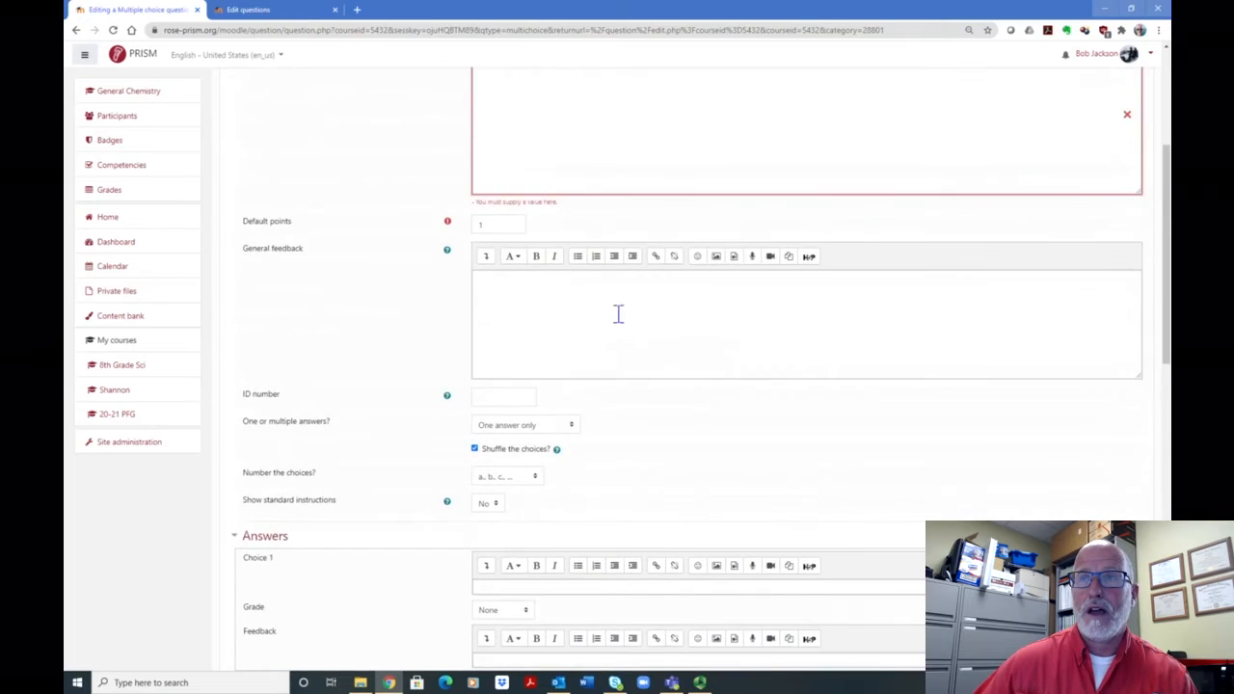
pyautogui.scroll(3, 617, 311)
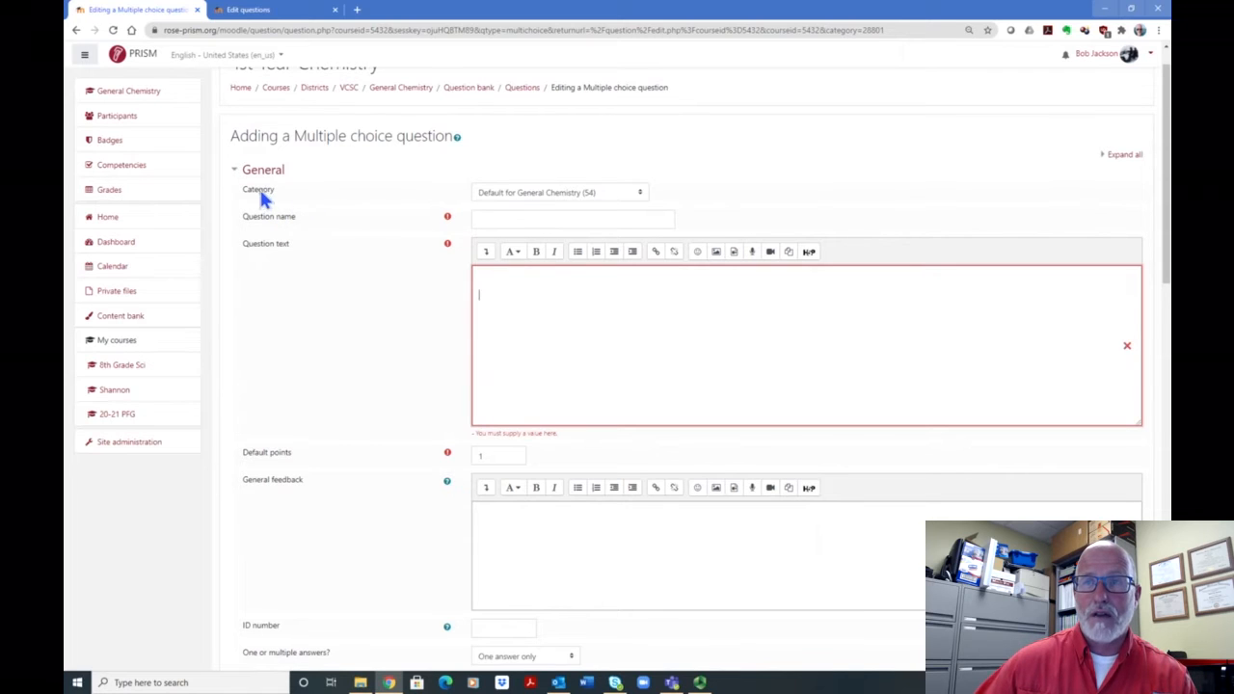
# Step: Keep the category Default for General Chemistry and name the question Q1.1
pyautogui.click(644, 196)
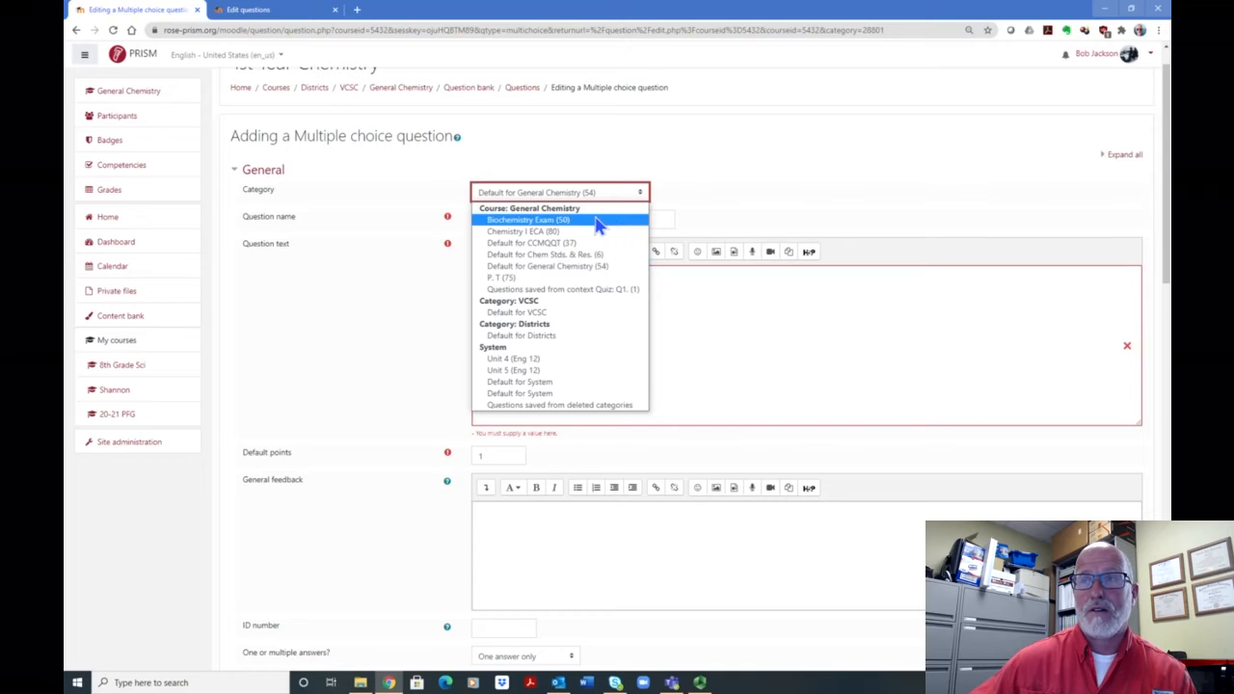
pyautogui.click(606, 195)
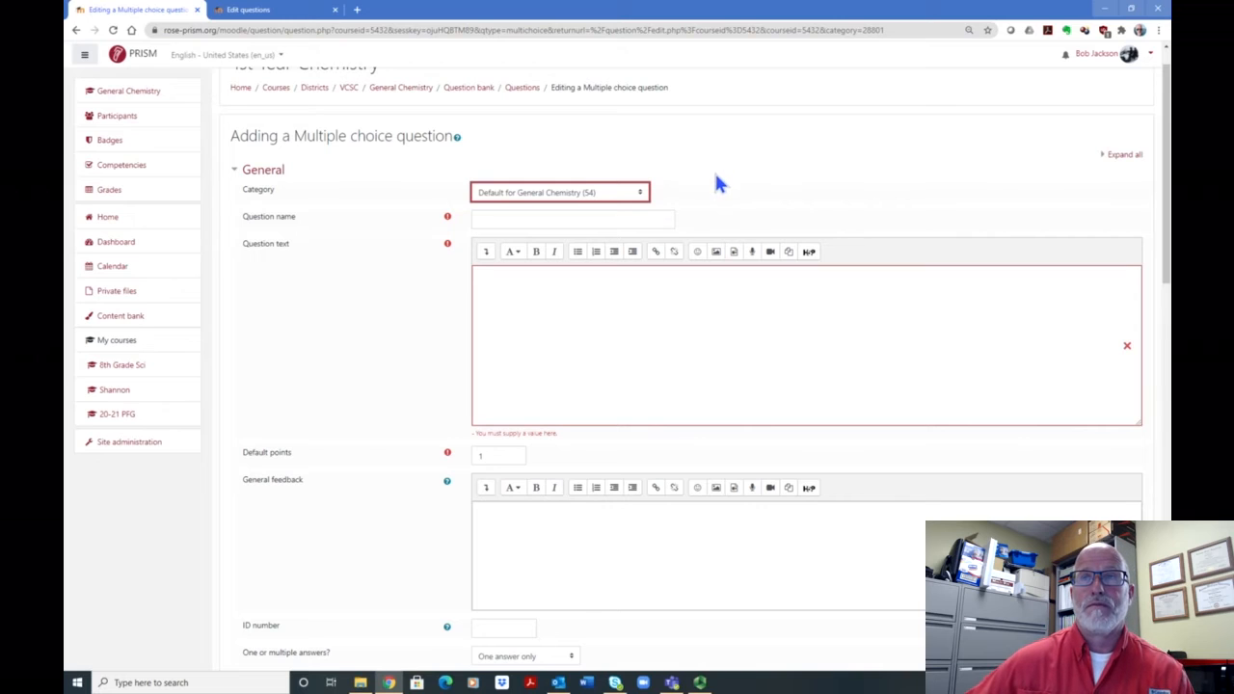
pyautogui.click(493, 220)
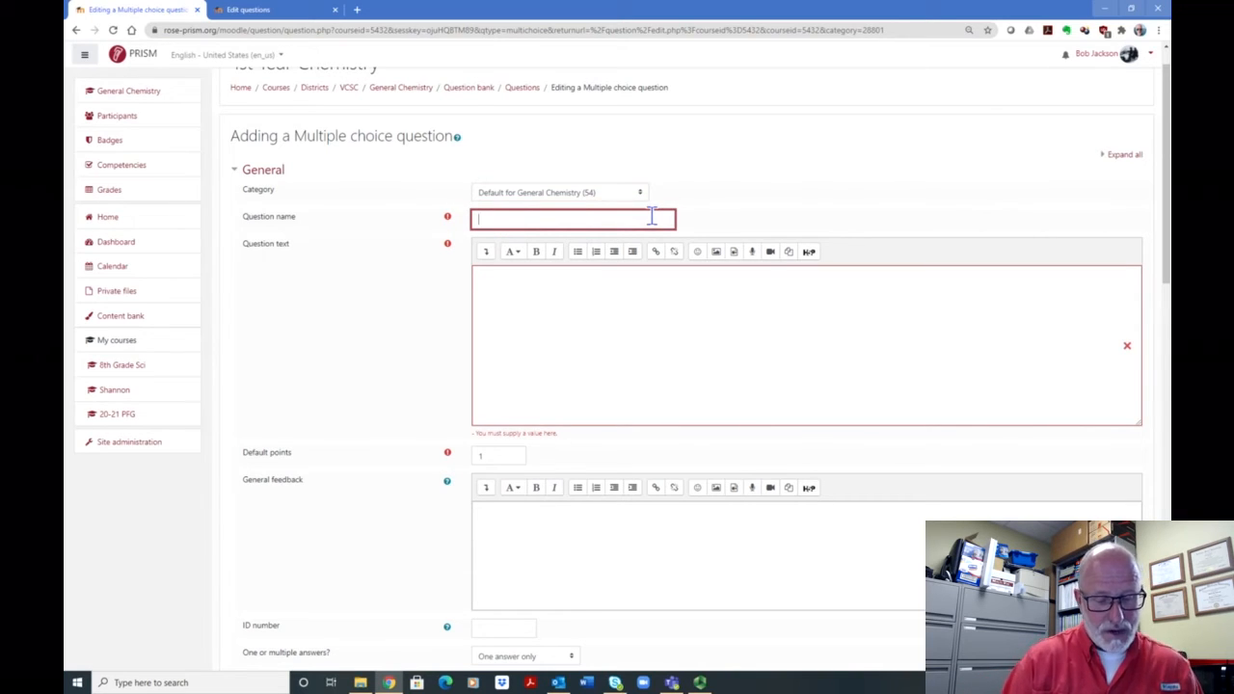
pyautogui.write('Q1.1')
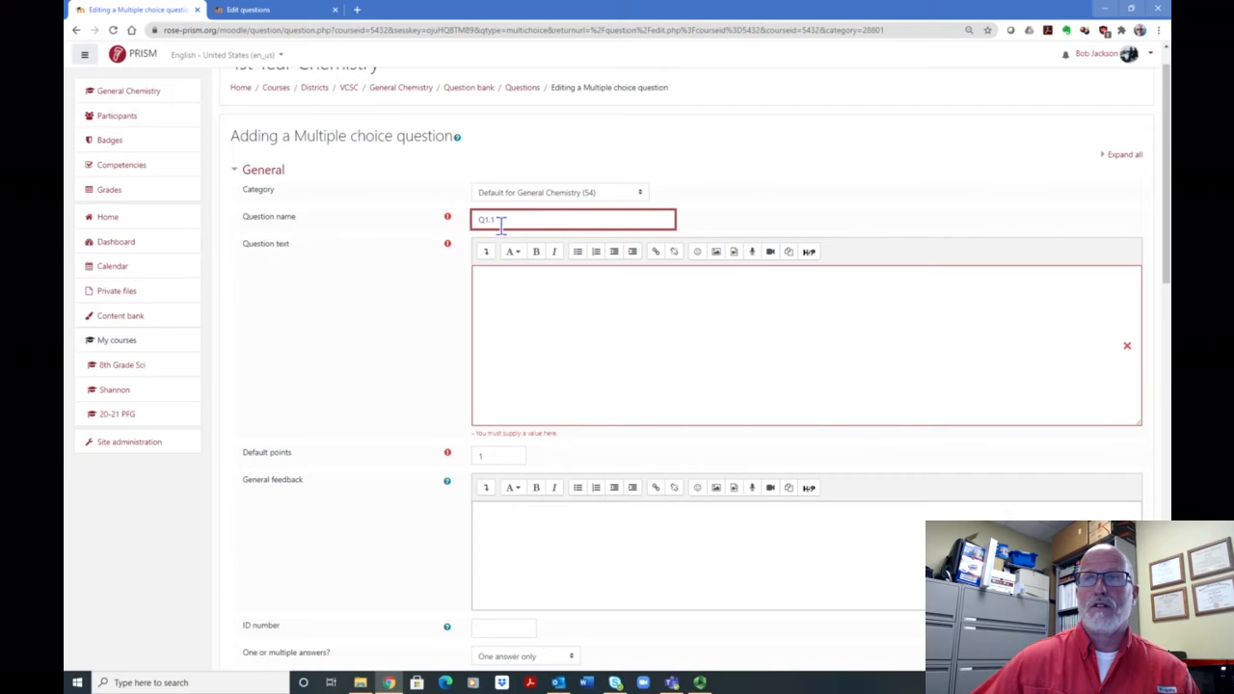
# Step: Expand the question text editor's formatting options and enter "How many chambers are in a human heart?" as the question text
pyautogui.click(650, 296)
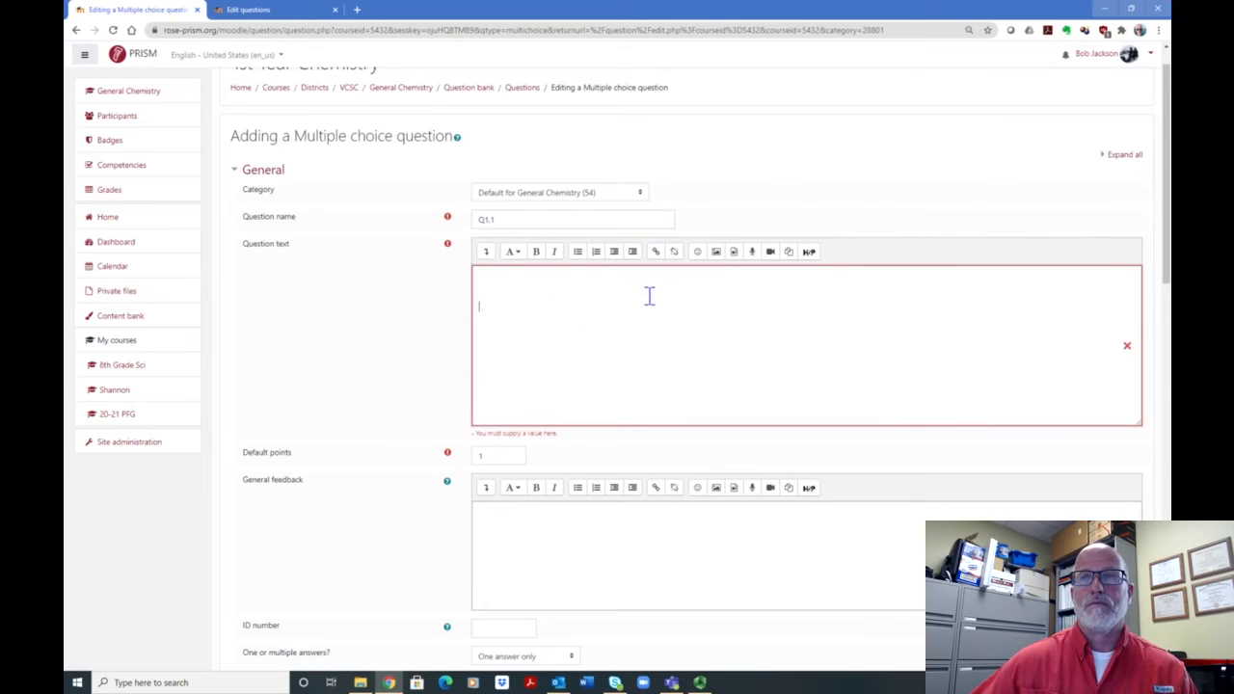
pyautogui.click(485, 253)
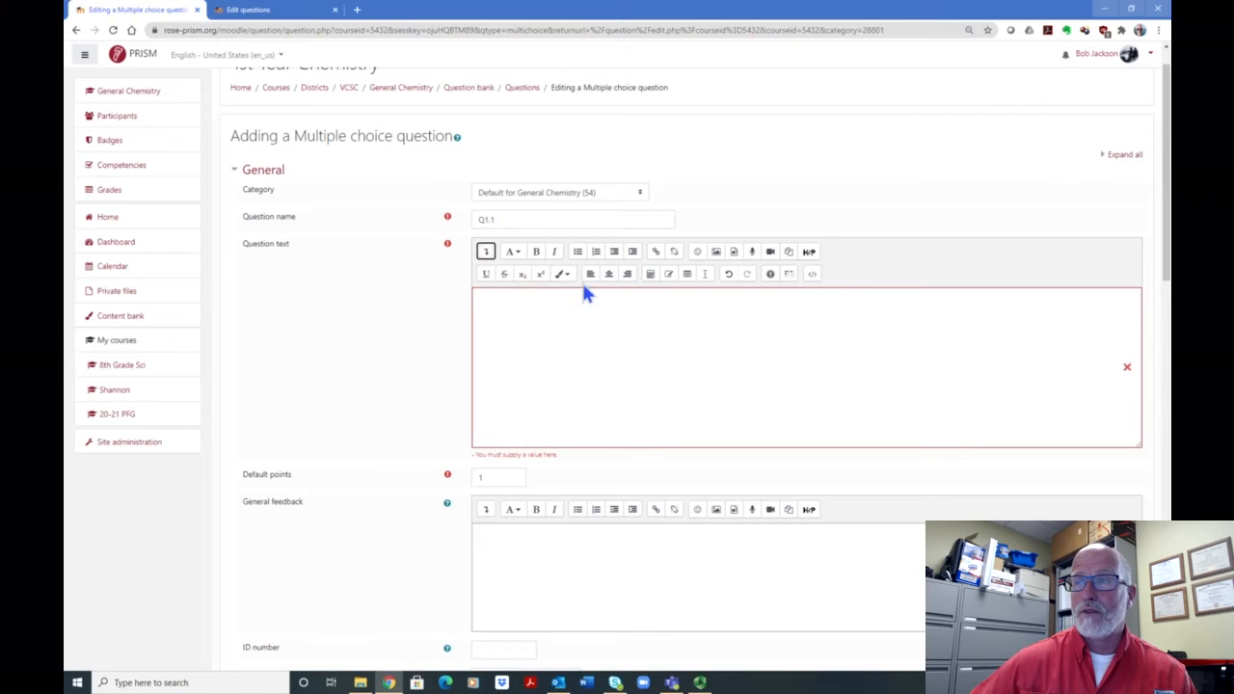
pyautogui.click(499, 306)
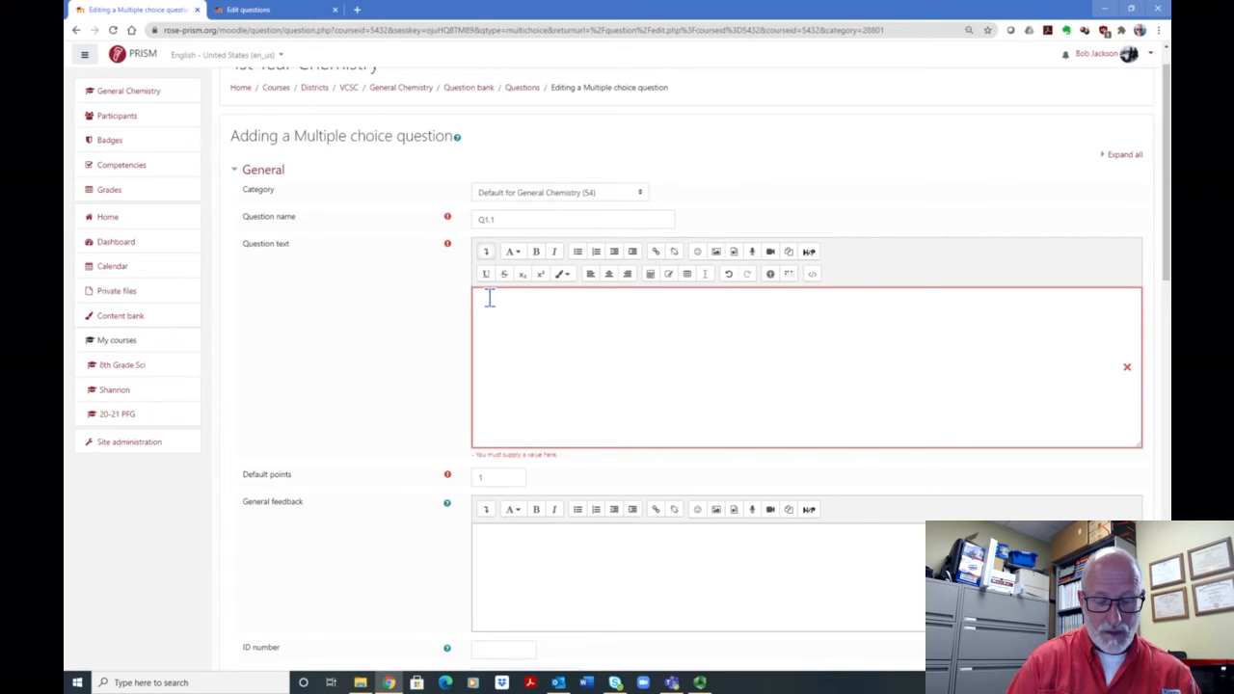
pyautogui.write('H')
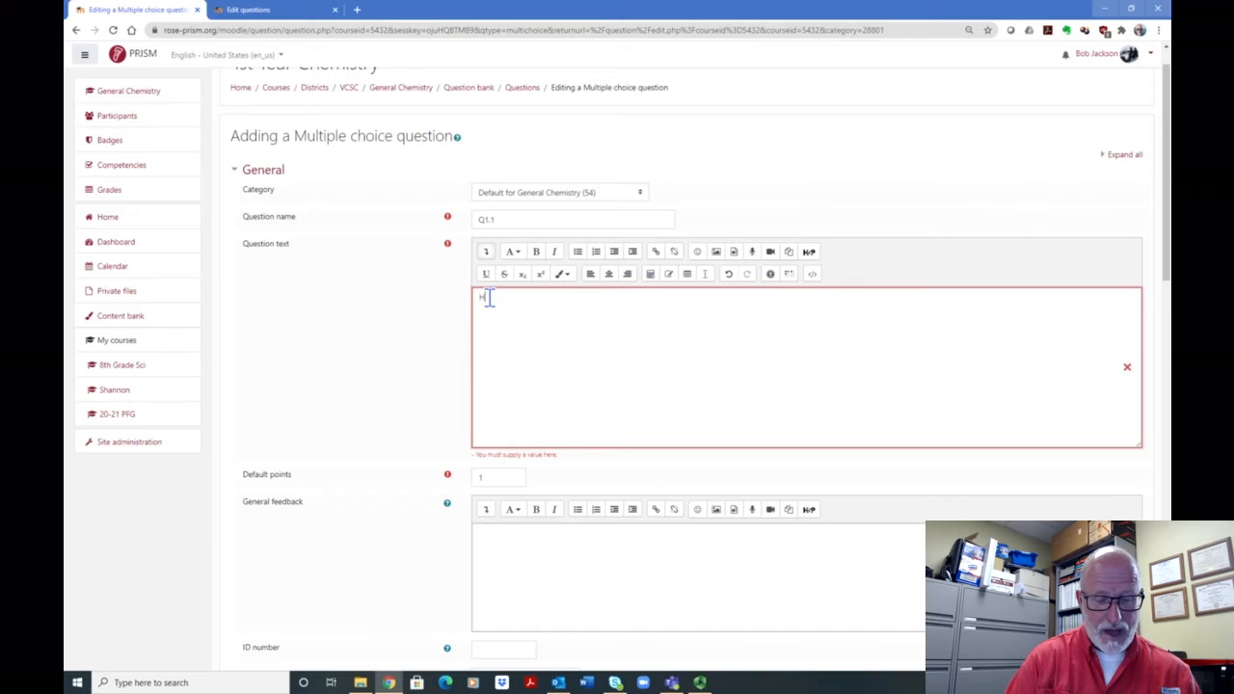
pyautogui.write('ow')
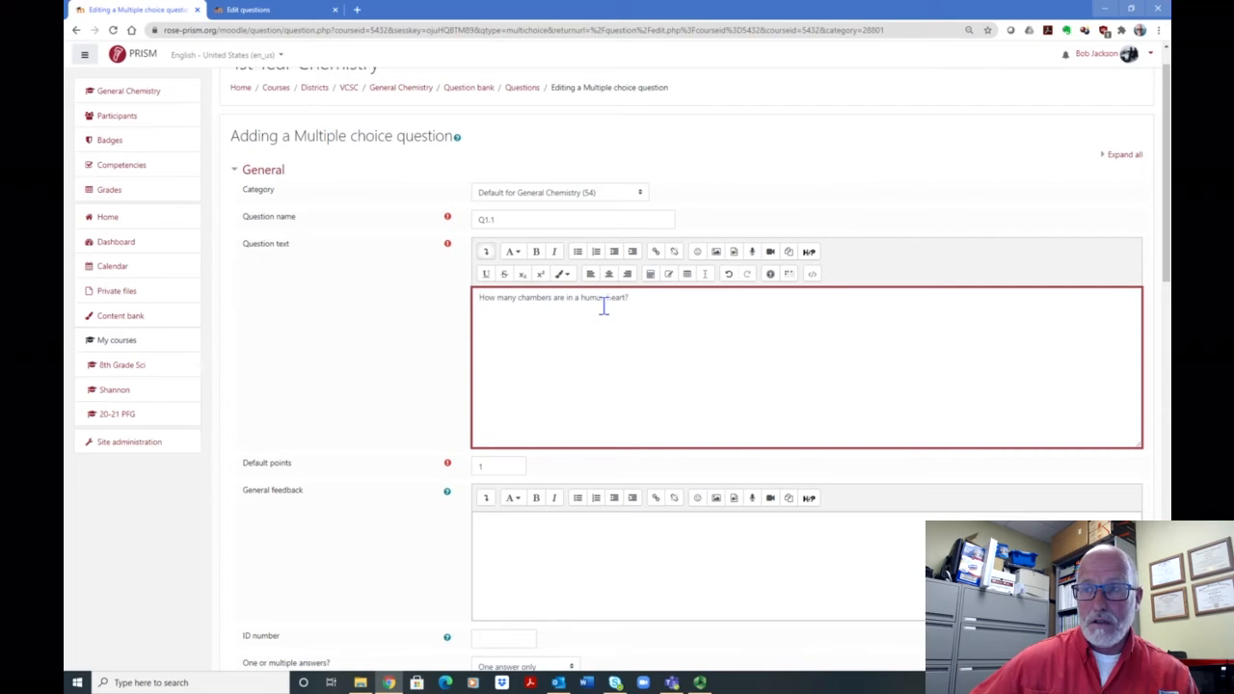
# Step: Apply the Paragraph style to the whole question text
pyautogui.click(512, 252)
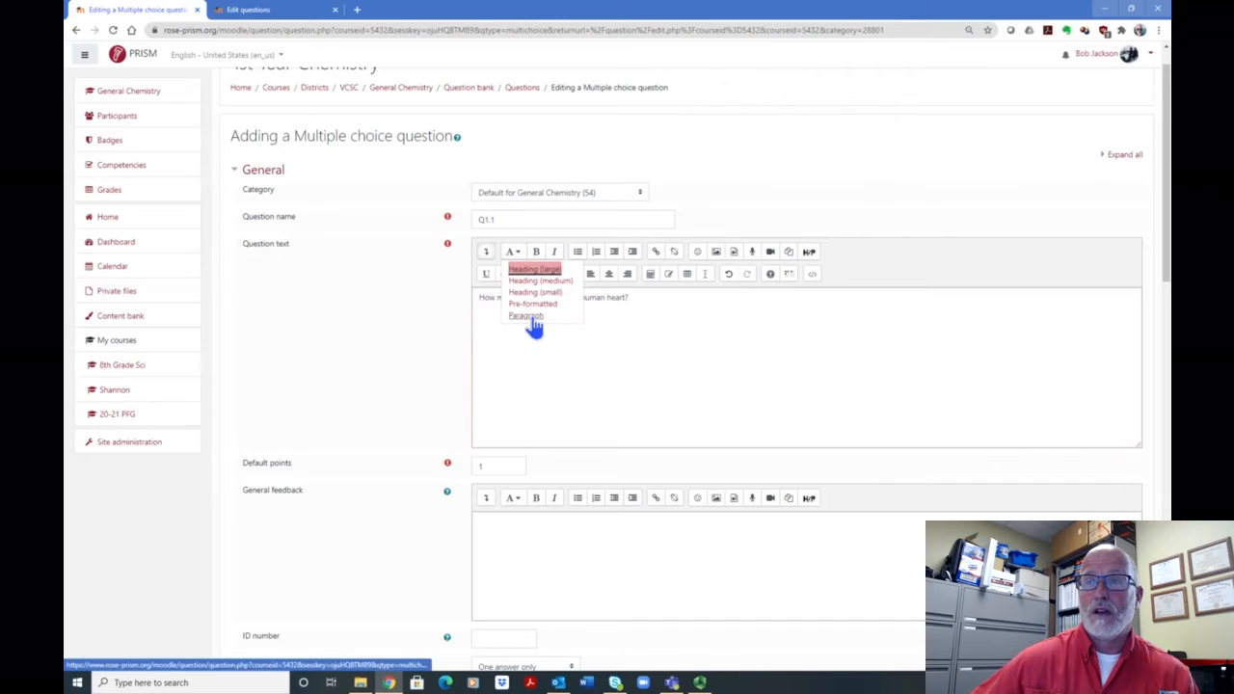
pyautogui.click(531, 317)
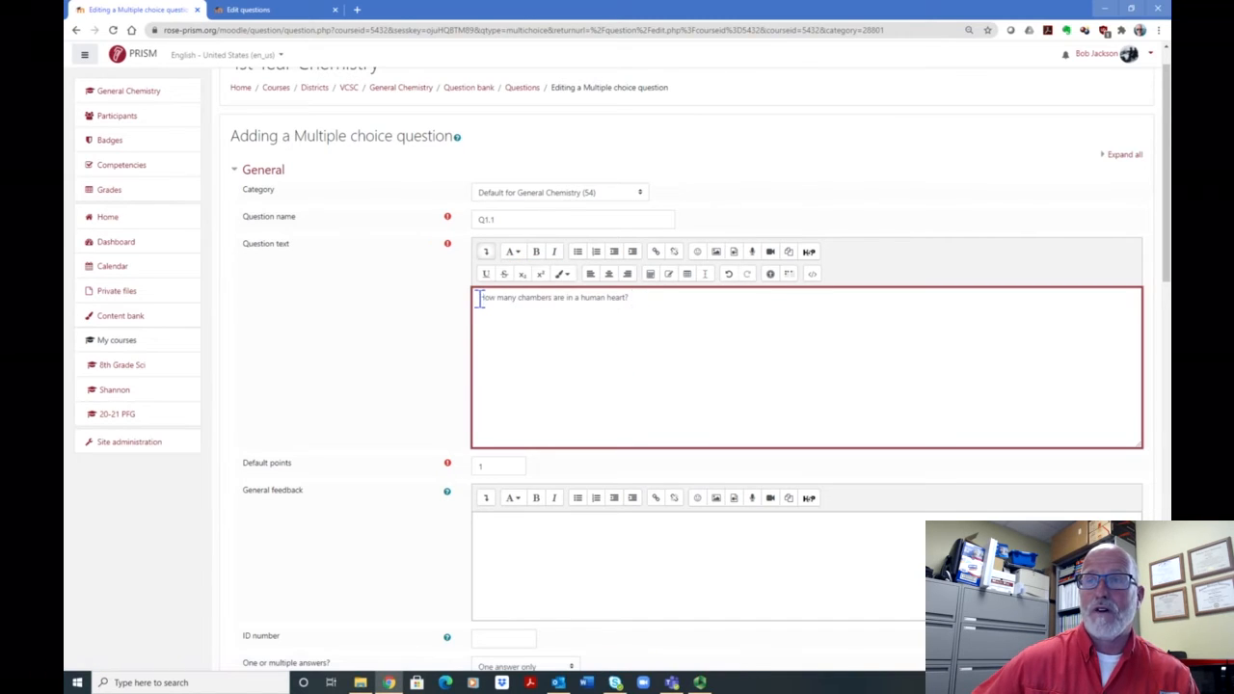
pyautogui.moveTo(479, 298); pyautogui.dragTo(638, 299)
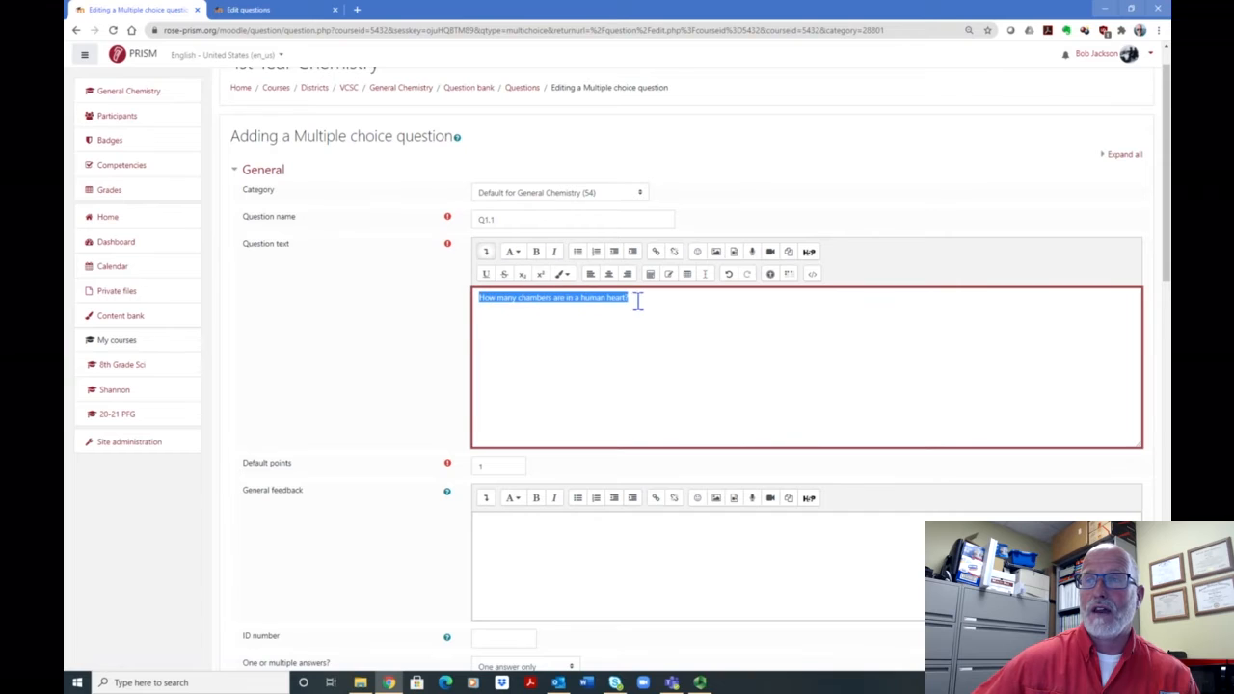
pyautogui.click(515, 253)
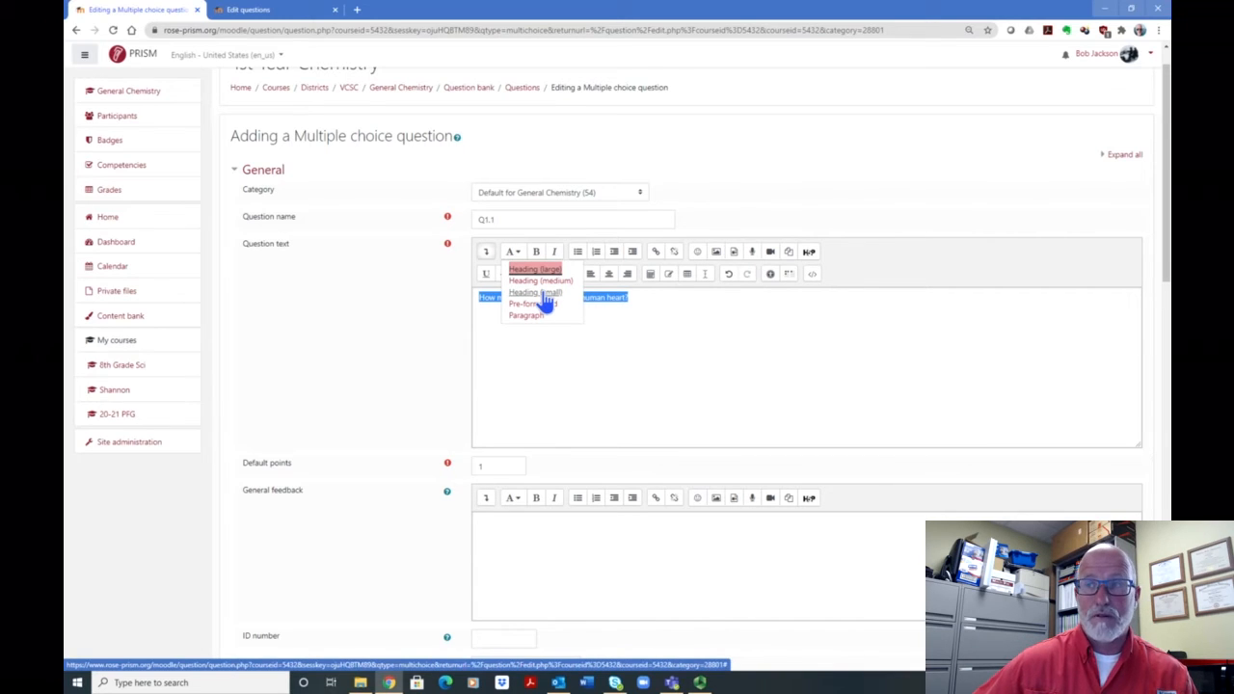
pyautogui.click(527, 321)
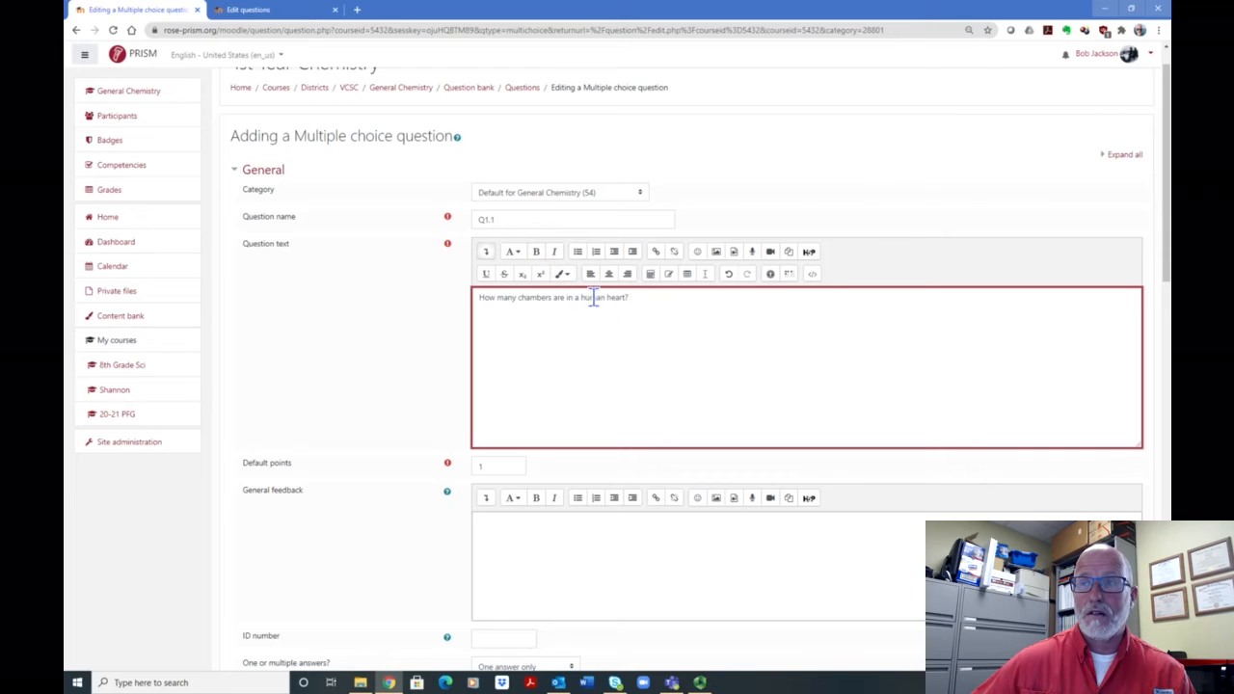
# Step: Make the word "human" bold and the word "heart?" italic in the question text
pyautogui.moveTo(581, 297); pyautogui.dragTo(606, 299)
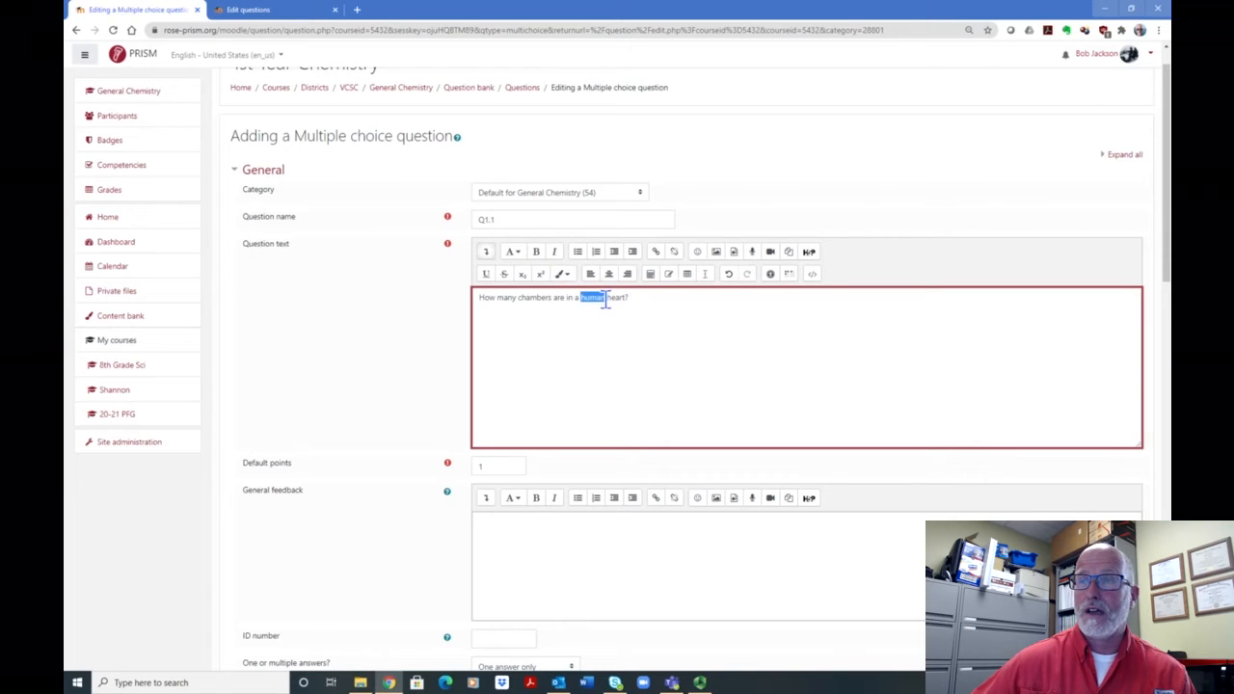
pyautogui.click(538, 253)
pyautogui.click(652, 326)
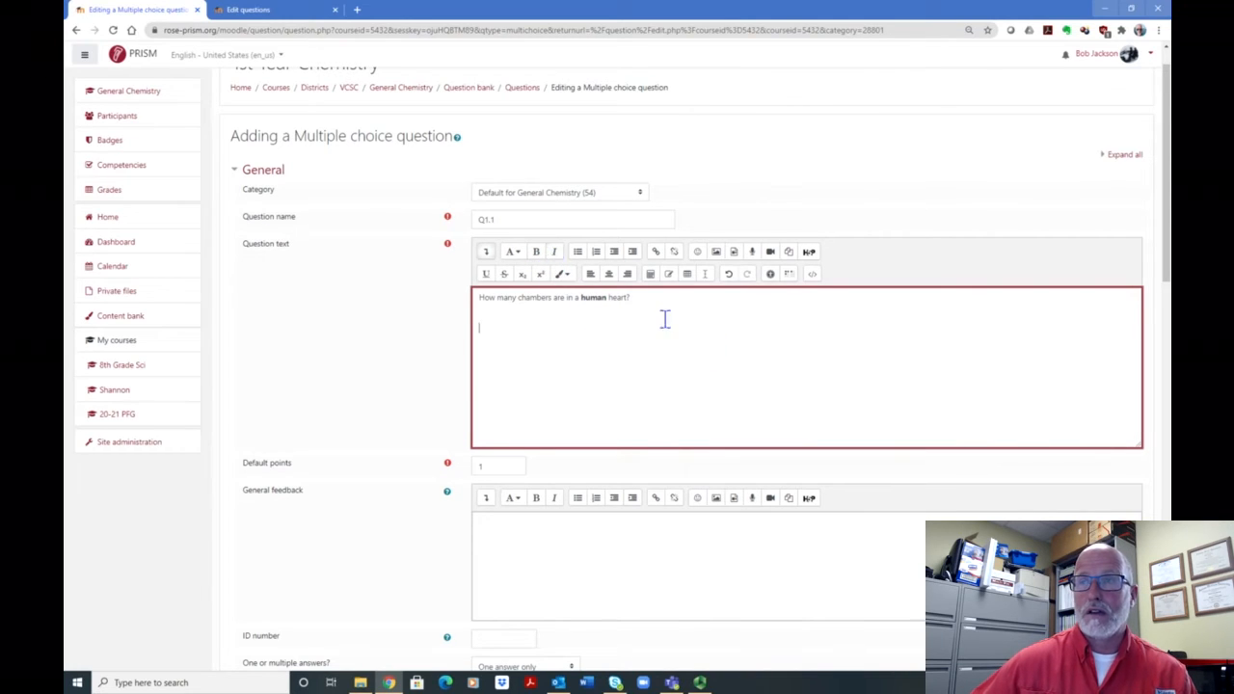
pyautogui.moveTo(608, 300); pyautogui.dragTo(624, 302)
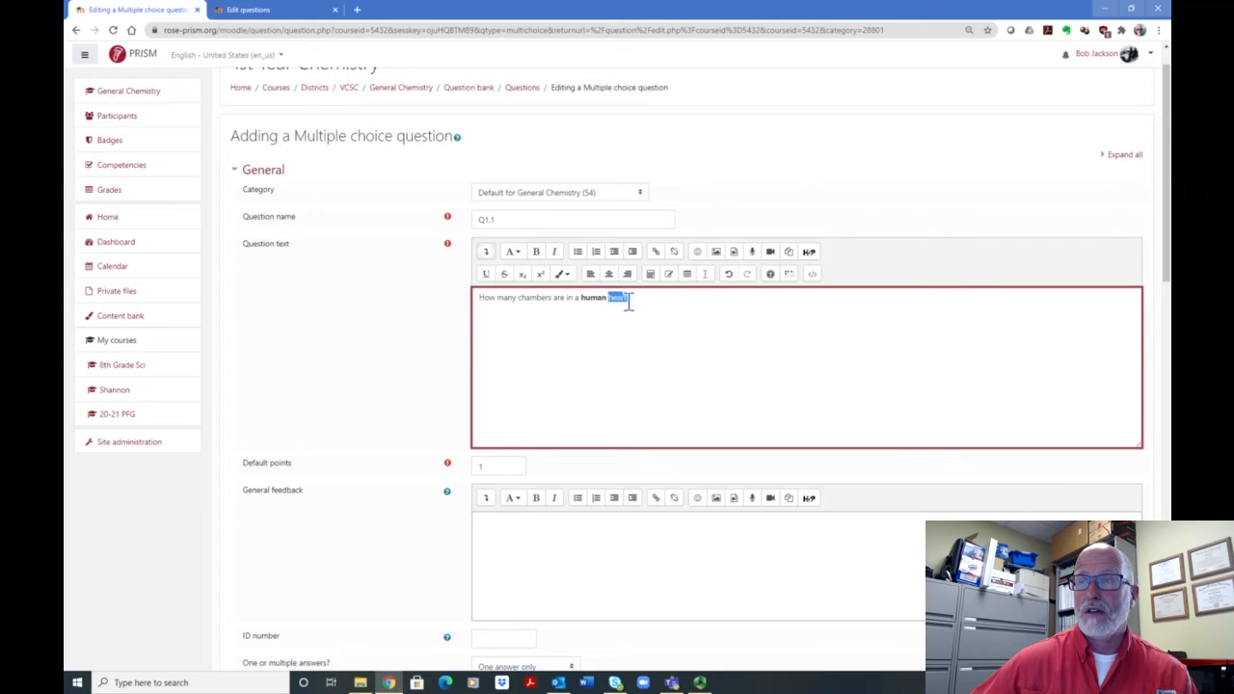
pyautogui.click(555, 251)
pyautogui.click(708, 355)
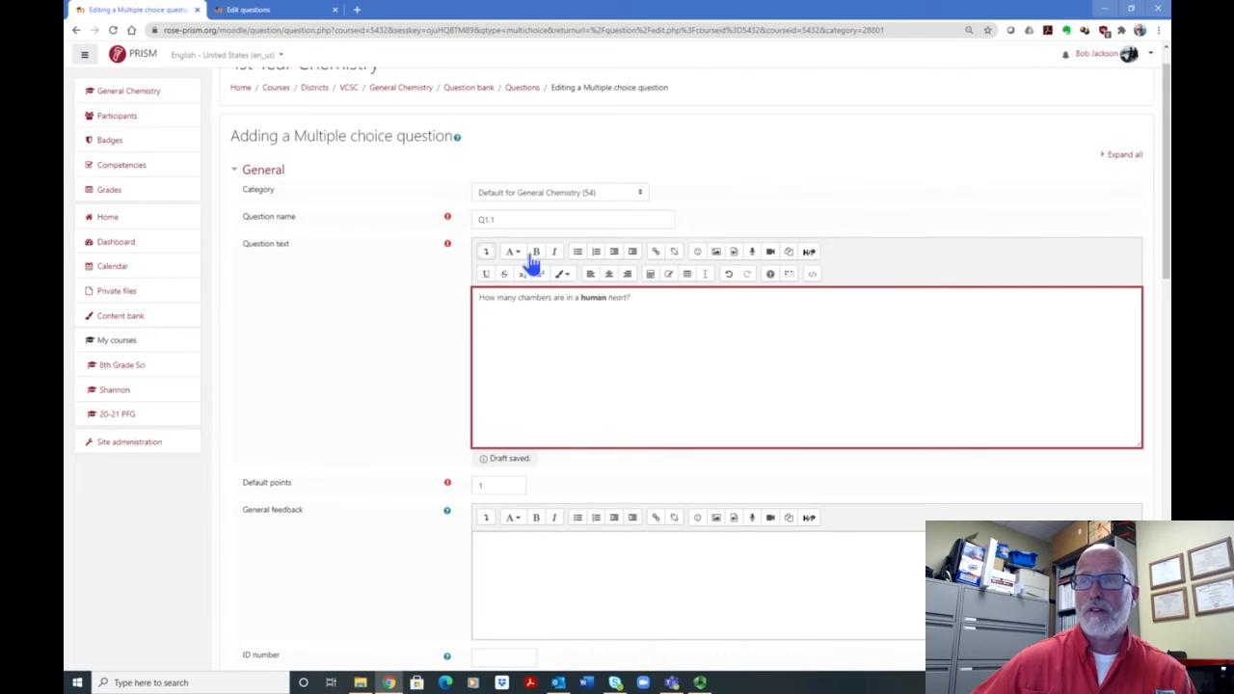
# Step: Try a bulleted line and the center and right alignments in the question text, and return it to left alignment
pyautogui.click(578, 253)
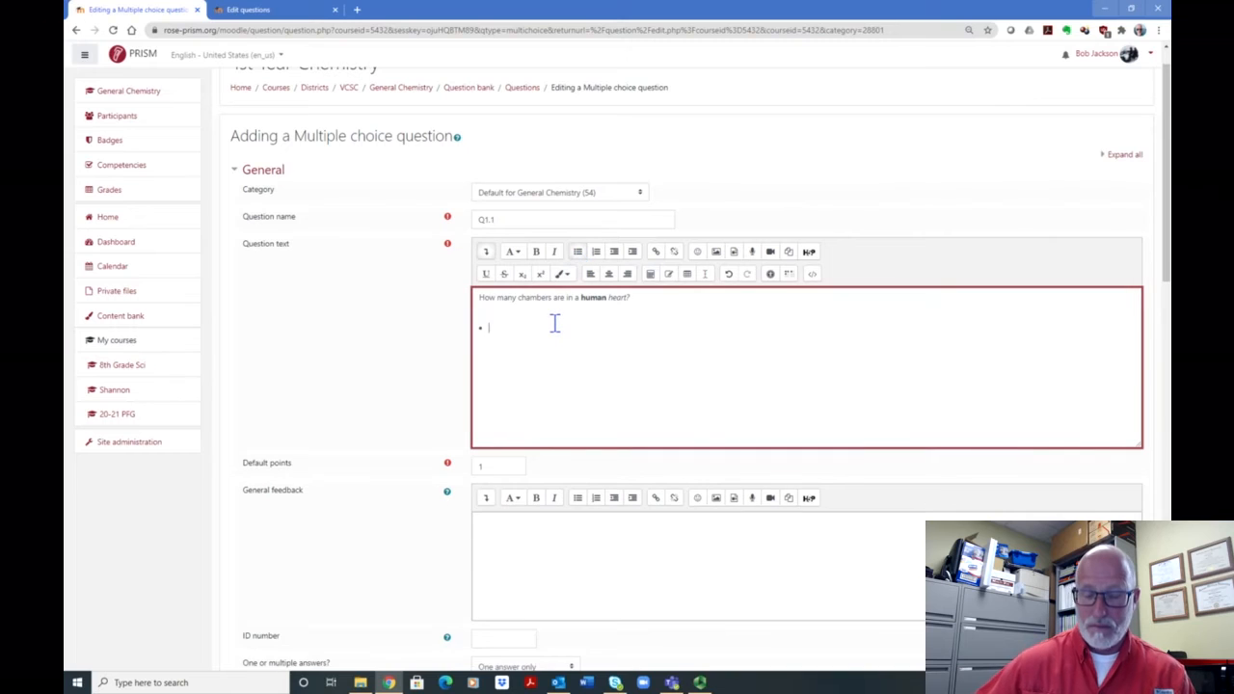
pyautogui.press('BackSpace')
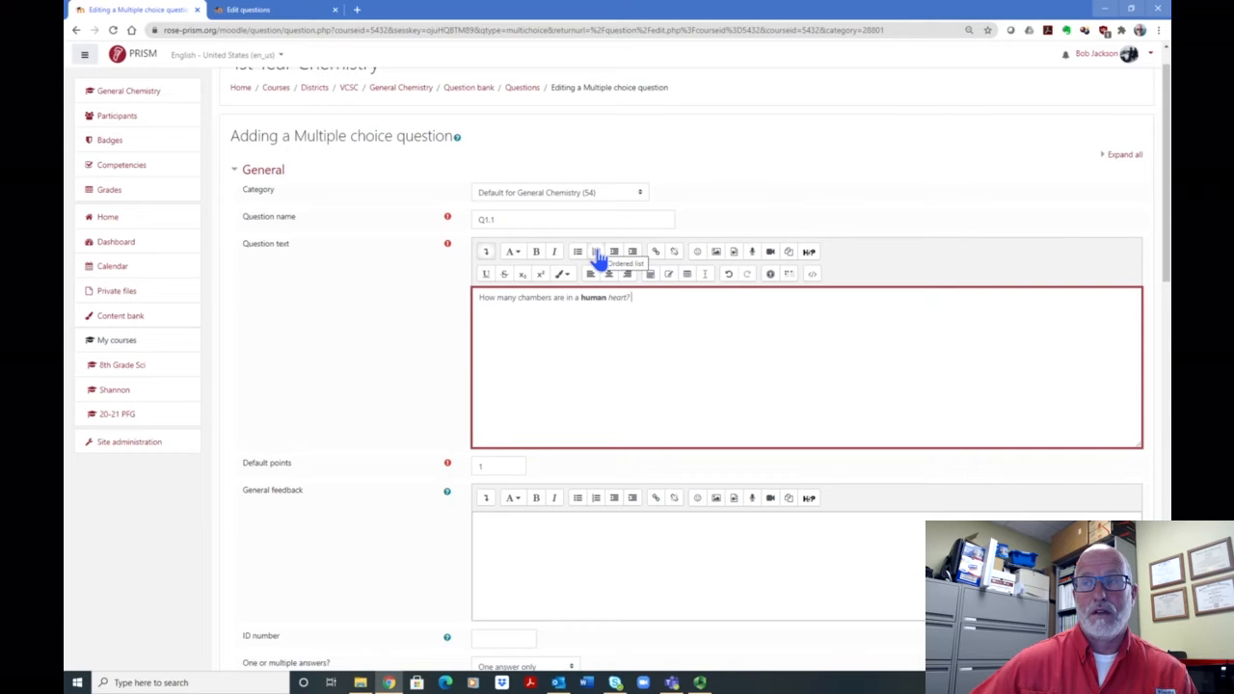
pyautogui.click(610, 276)
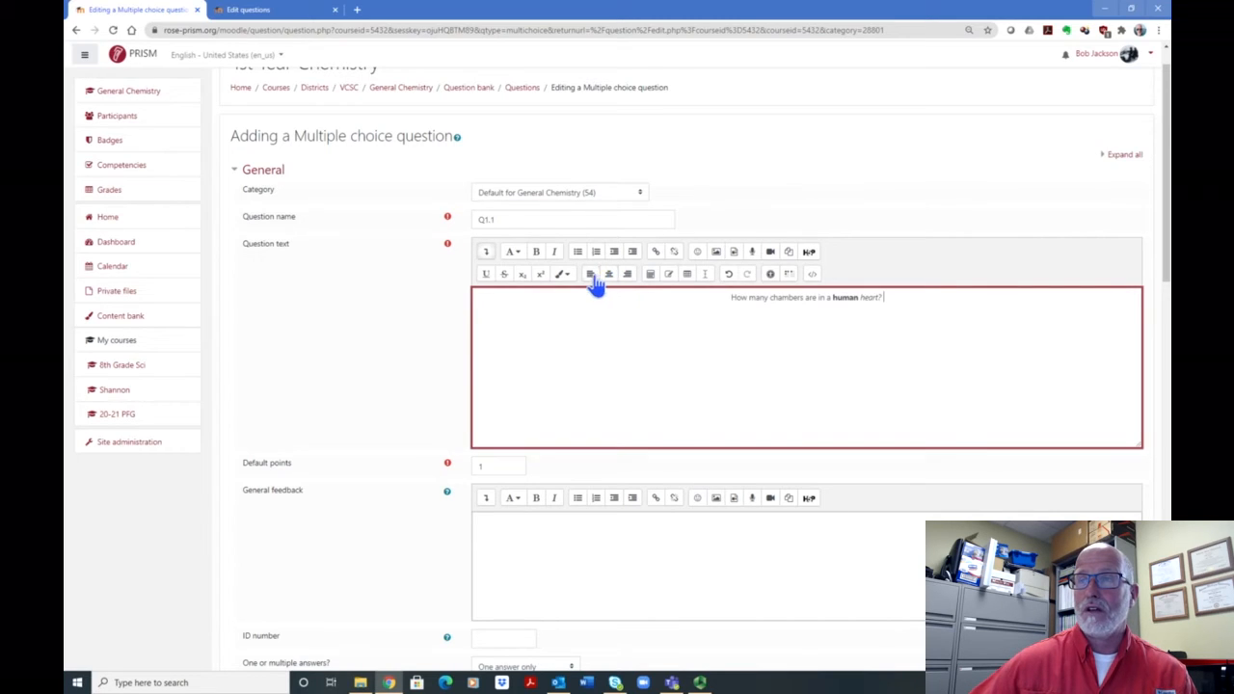
pyautogui.click(590, 275)
pyautogui.click(627, 275)
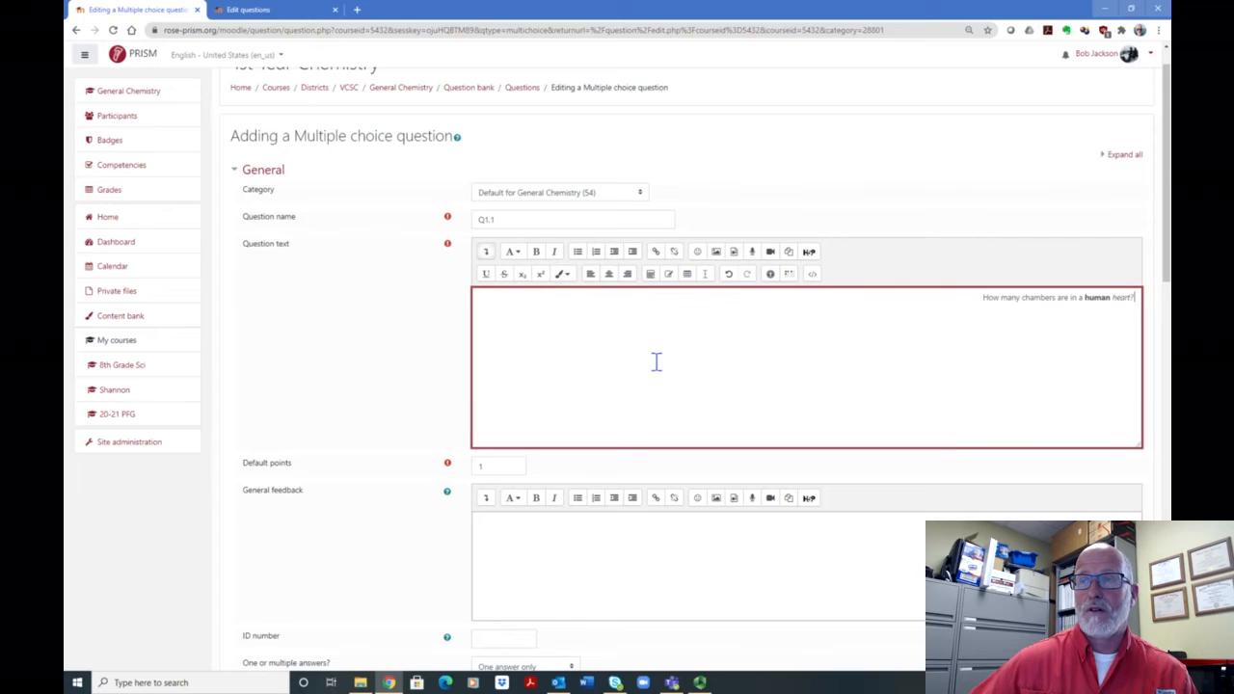
pyautogui.click(590, 275)
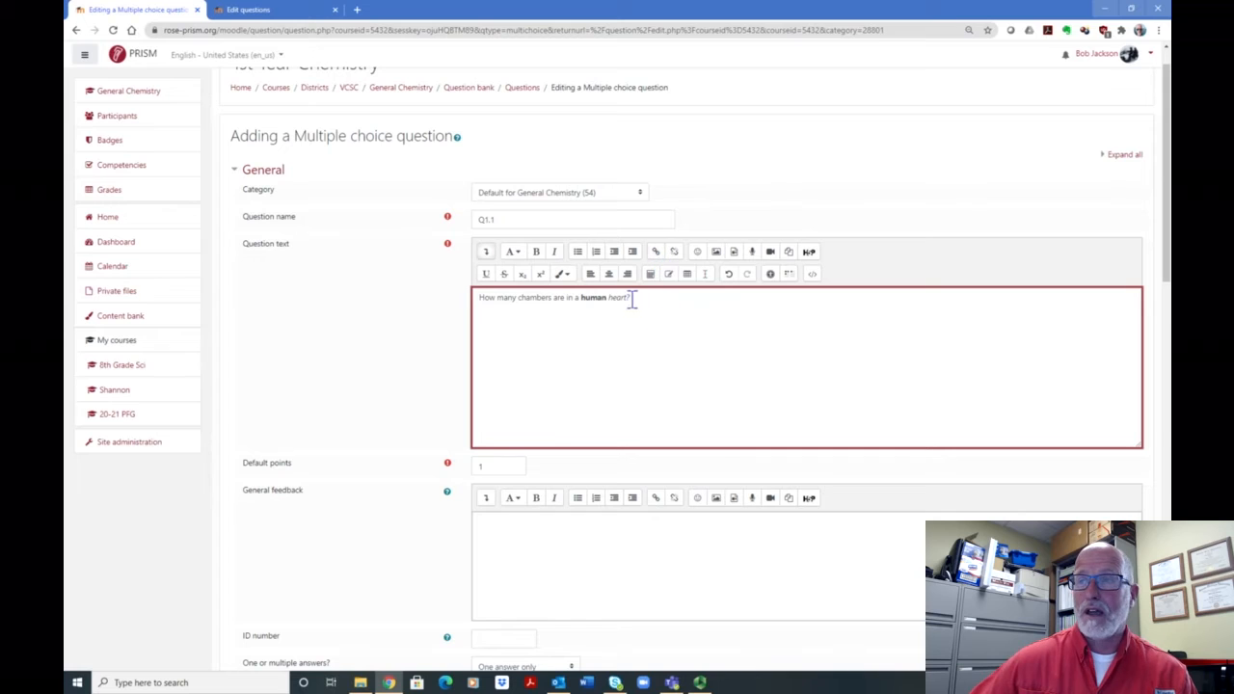
# Step: Examine the link creation options for the words "human heart?" and close them without creating a link
pyautogui.moveTo(581, 298); pyautogui.dragTo(626, 301)
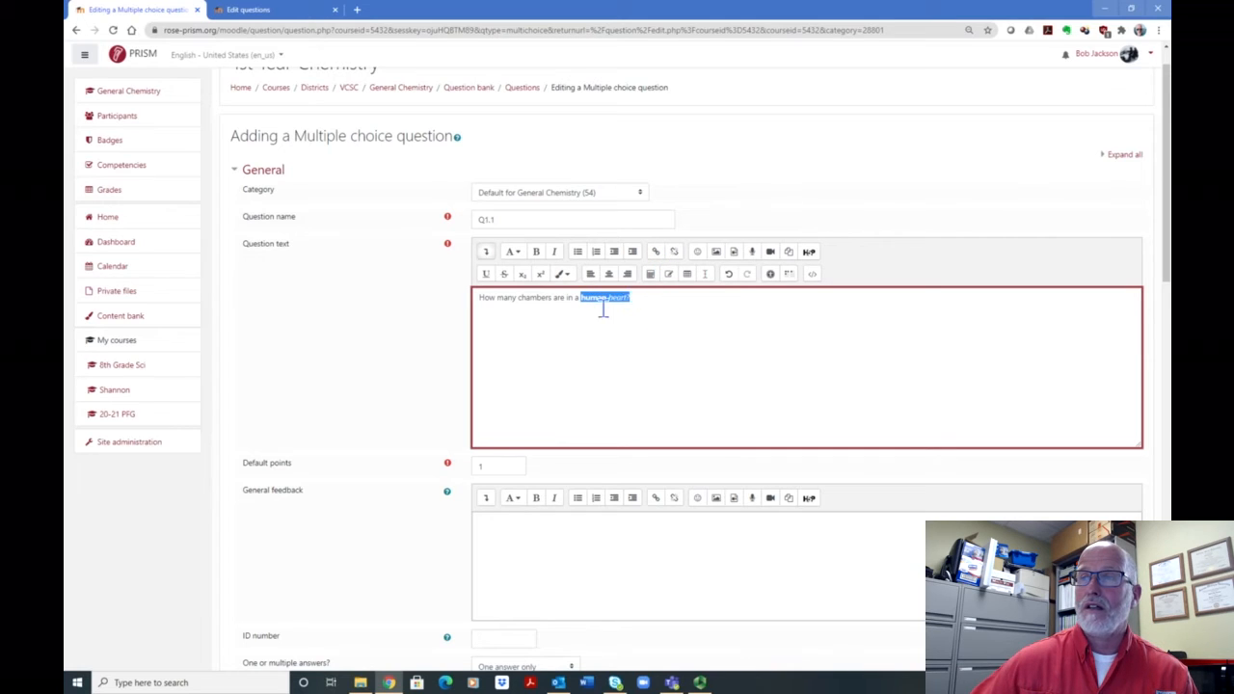
pyautogui.click(657, 255)
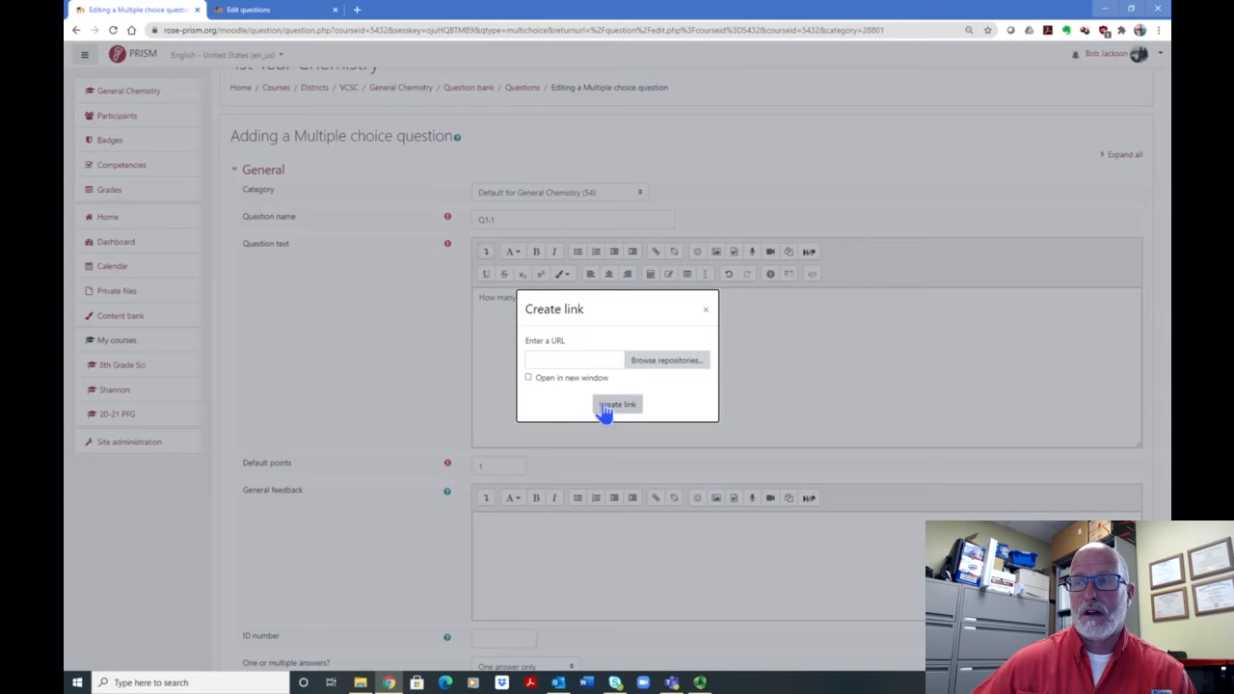
pyautogui.click(706, 311)
pyautogui.moveTo(608, 298); pyautogui.dragTo(632, 300)
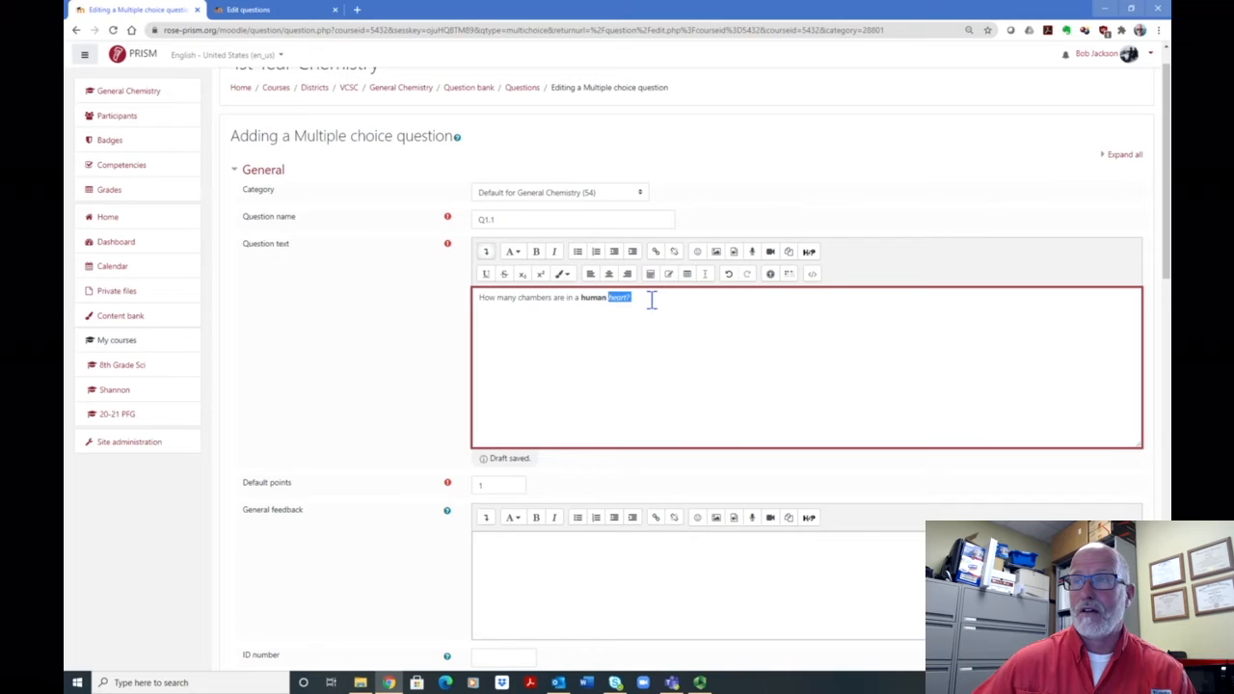
pyautogui.click(653, 298)
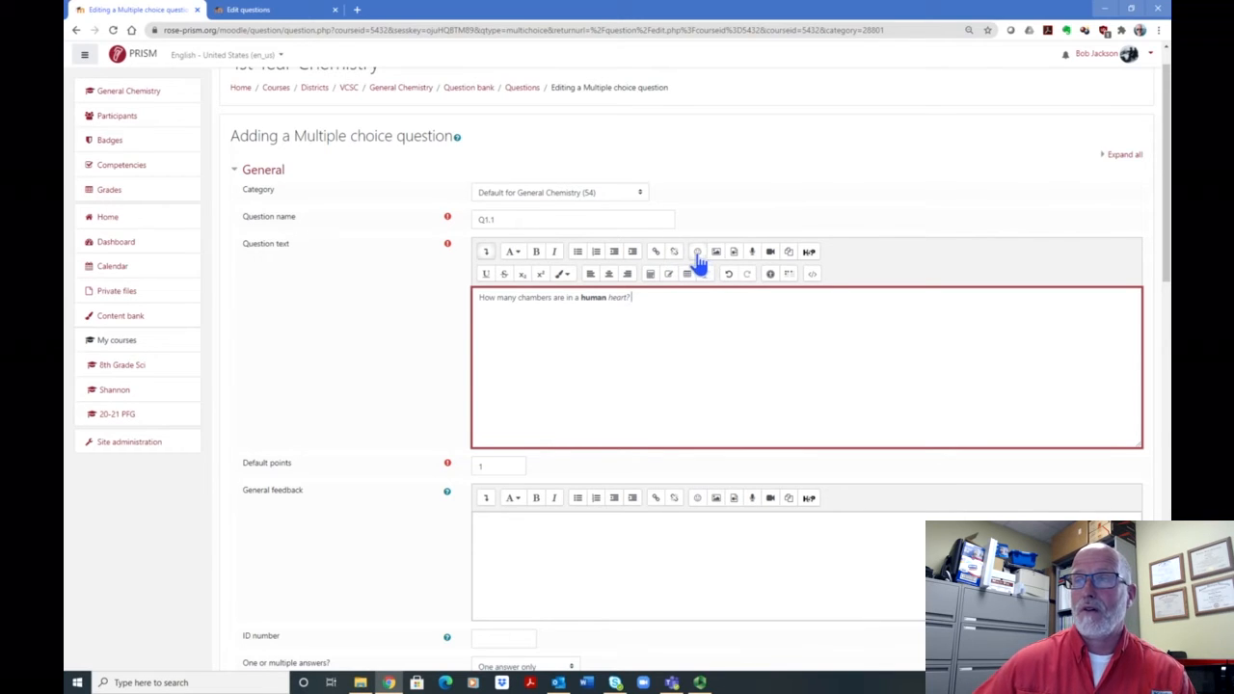
# Step: View the emoji picker for the question text and close it without inserting an emoji
pyautogui.click(698, 254)
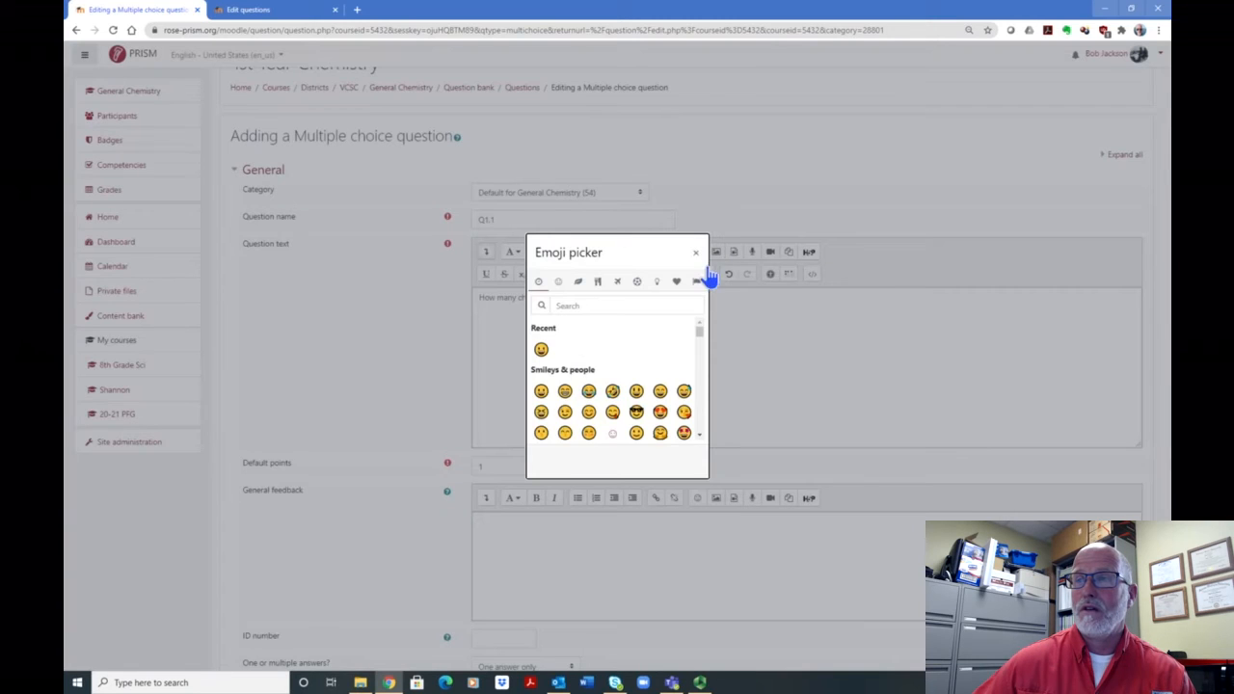
pyautogui.moveTo(697, 337)
pyautogui.mouseDown()
pyautogui.moveTo(700, 377)
pyautogui.moveTo(700, 326)
pyautogui.mouseUp()
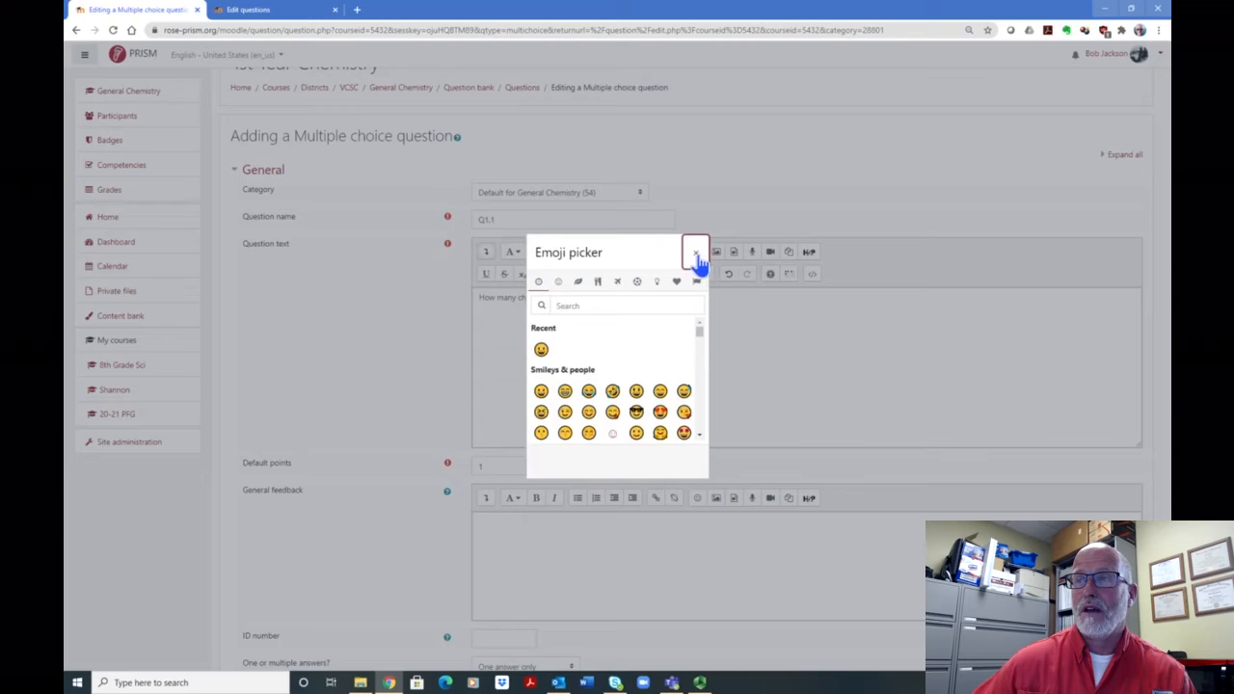
pyautogui.click(696, 253)
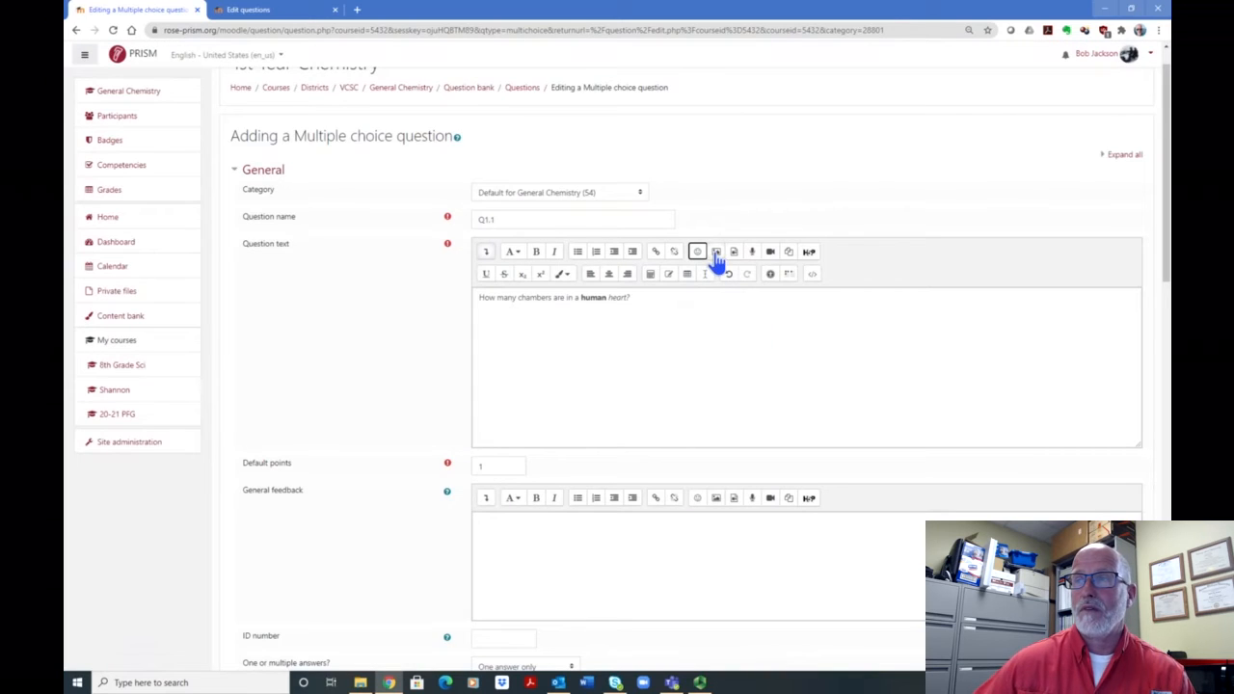
# Step: Upload the human heart JPG from the Desktop as an image for the question text, overwriting the existing file of that name
pyautogui.click(716, 252)
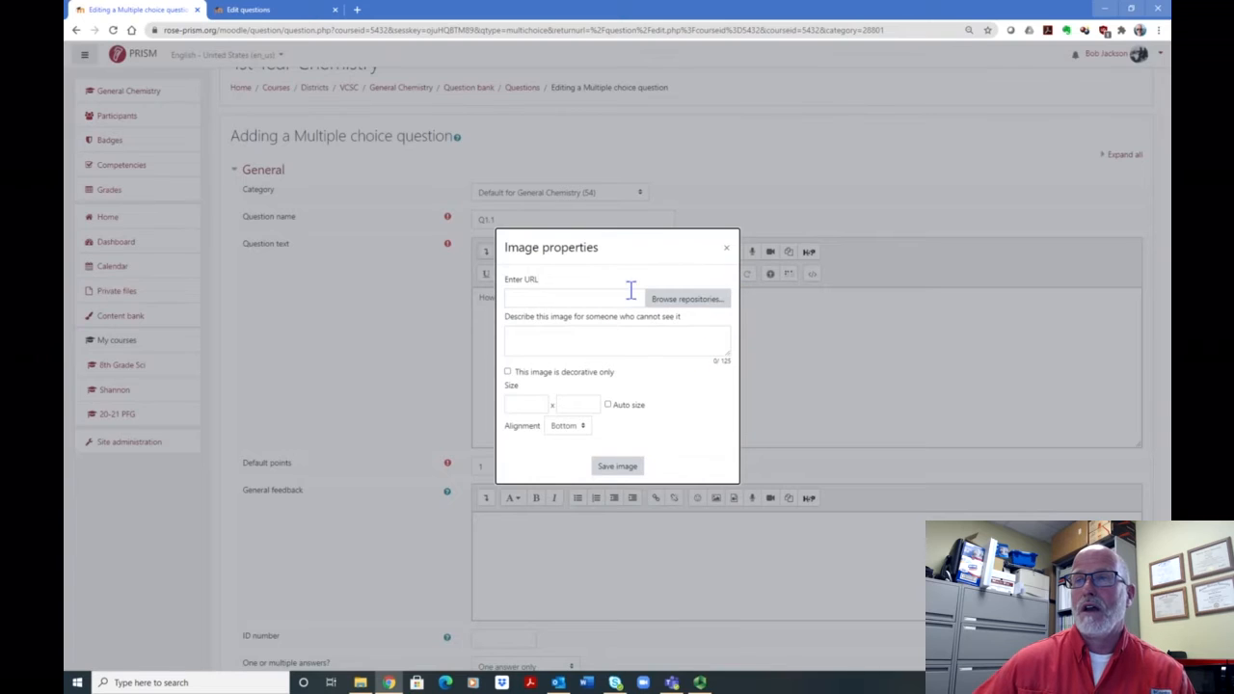
pyautogui.click(698, 299)
pyautogui.click(545, 318)
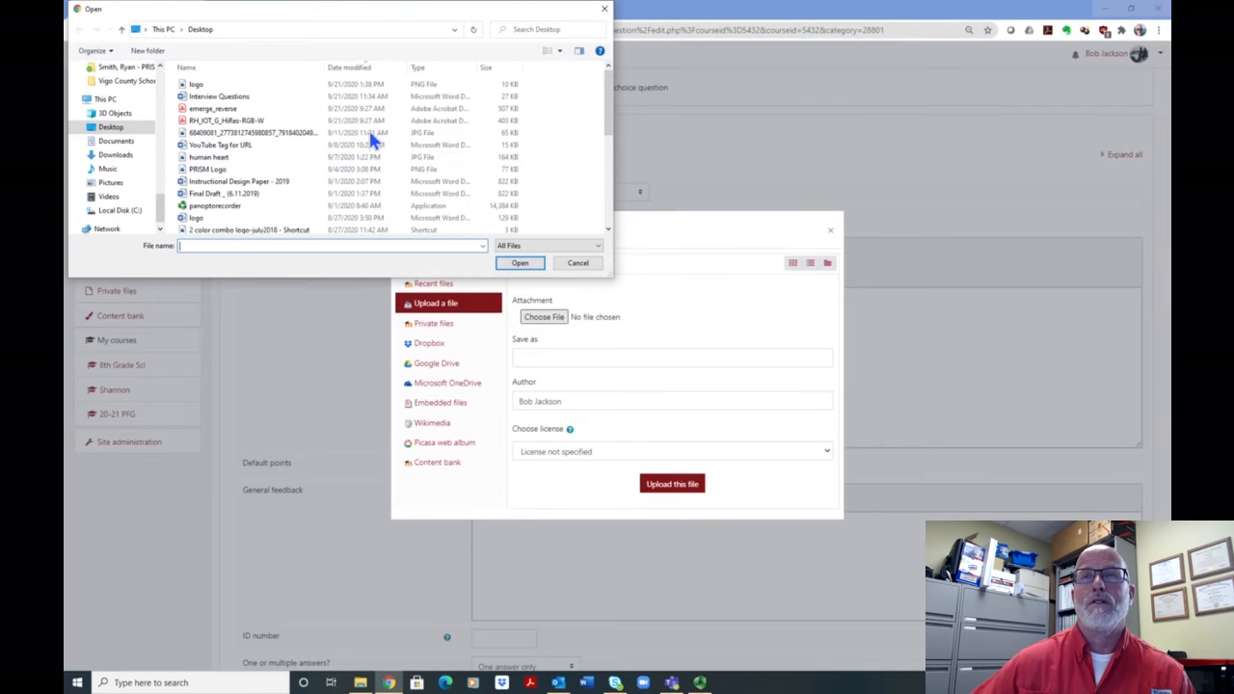
pyautogui.doubleClick(216, 161)
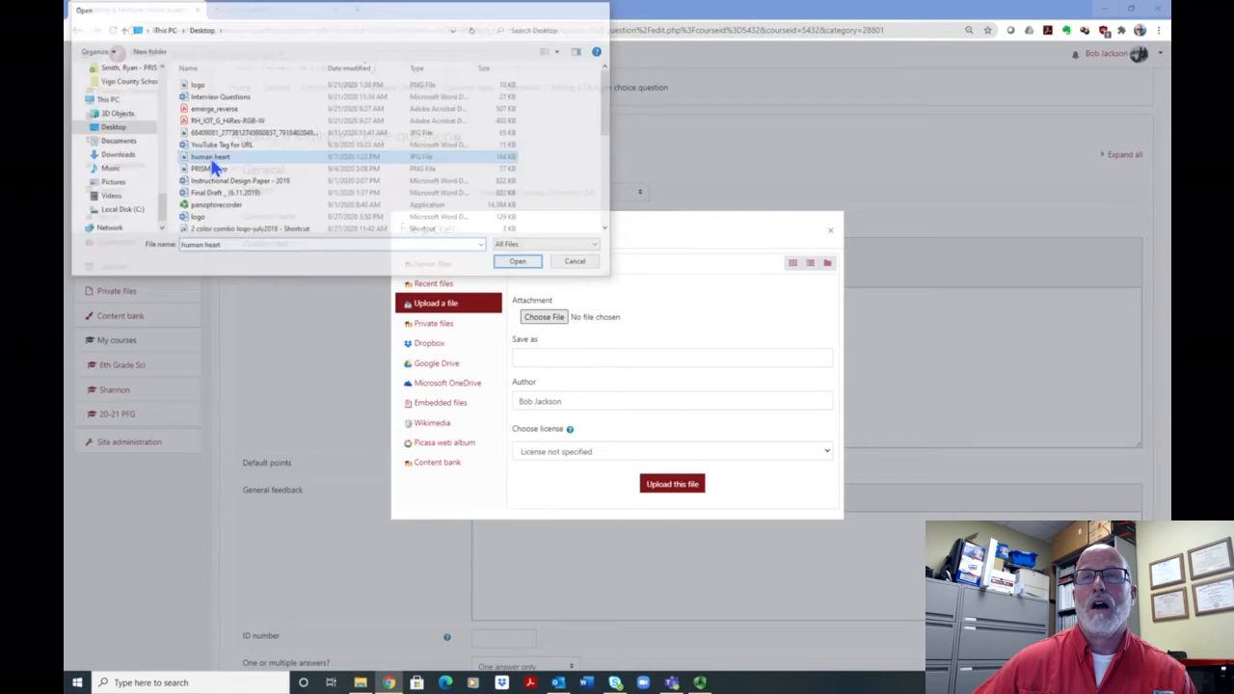
pyautogui.click(672, 485)
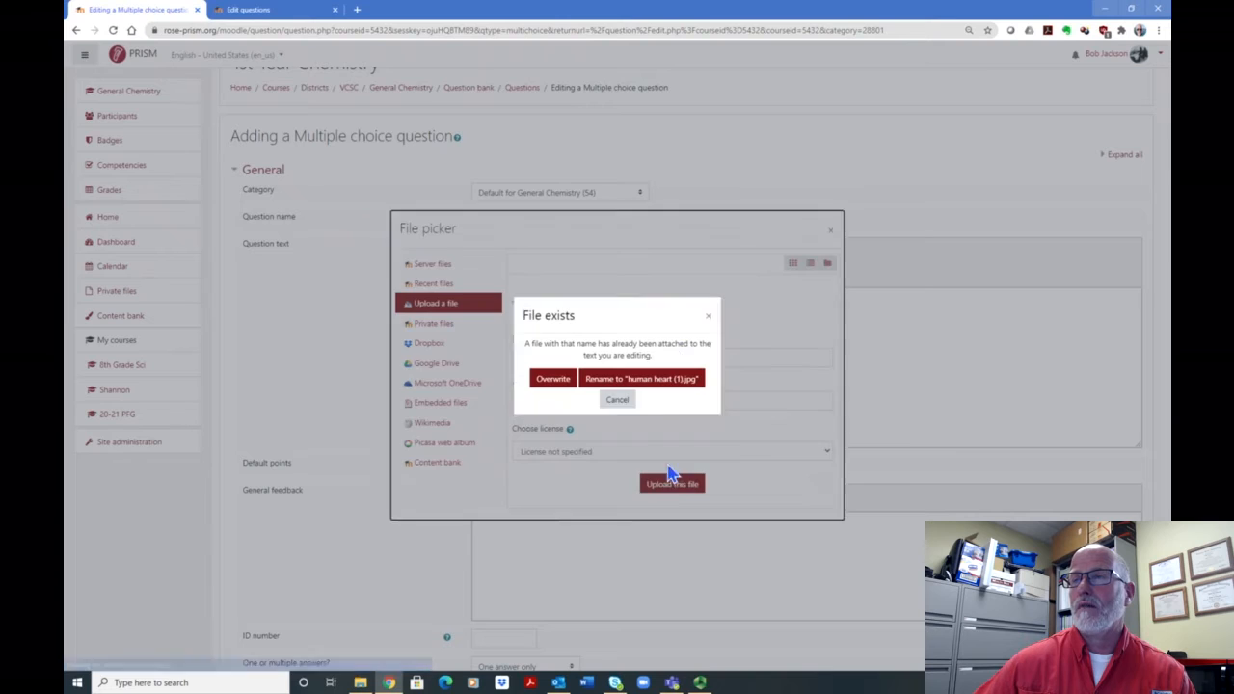
pyautogui.click(564, 384)
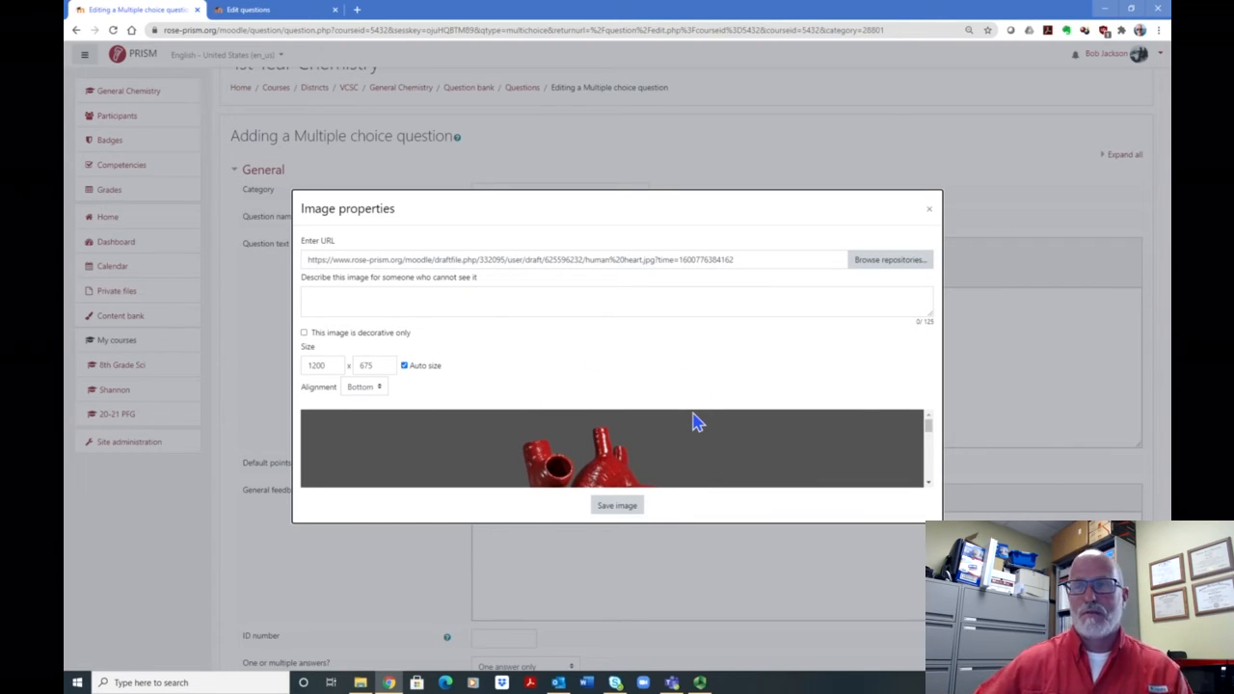
# Step: Set the uploaded heart image's width to 200, keeping automatic sizing for the height
pyautogui.click(329, 364)
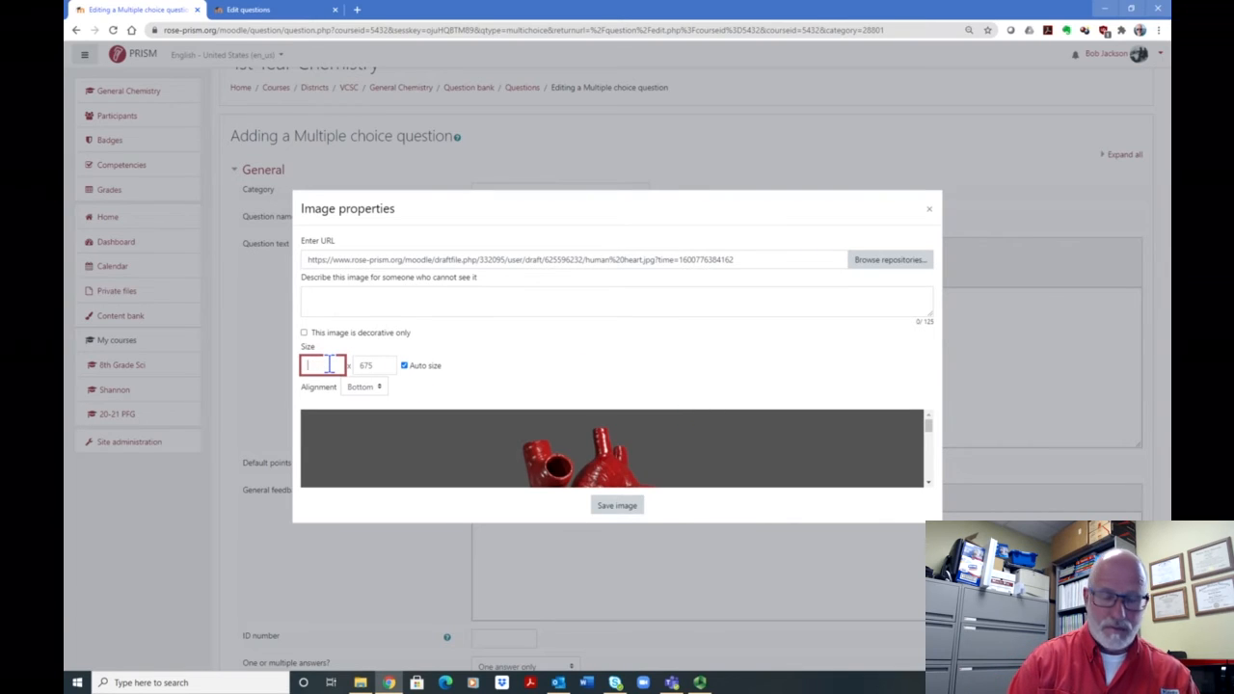
pyautogui.write('200')
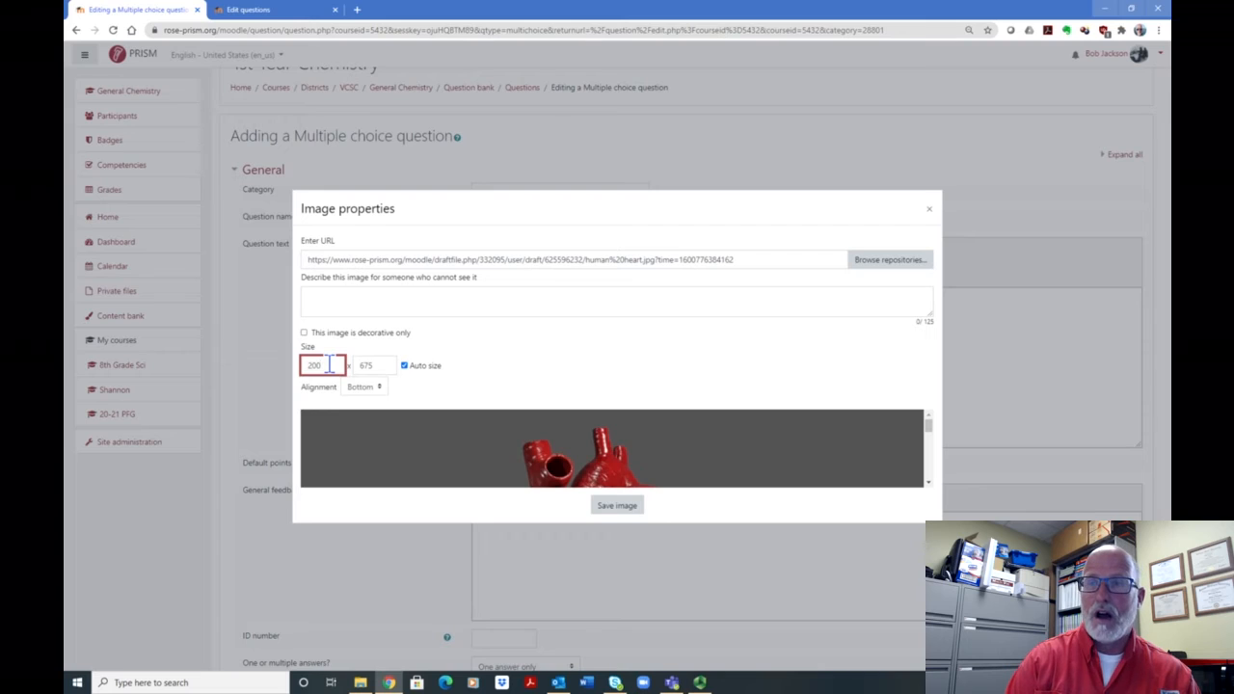
pyautogui.press('Tab')
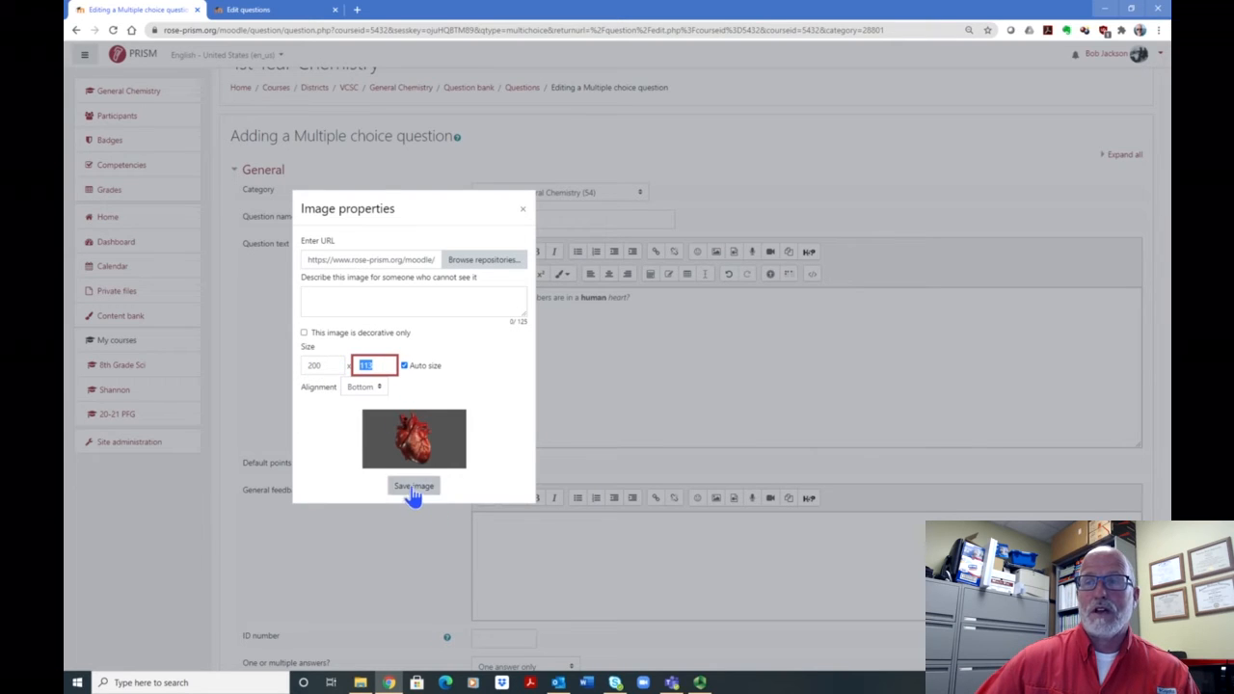
# Step: Describe the image as "Human heart" and insert it into the question text
pyautogui.click(347, 302)
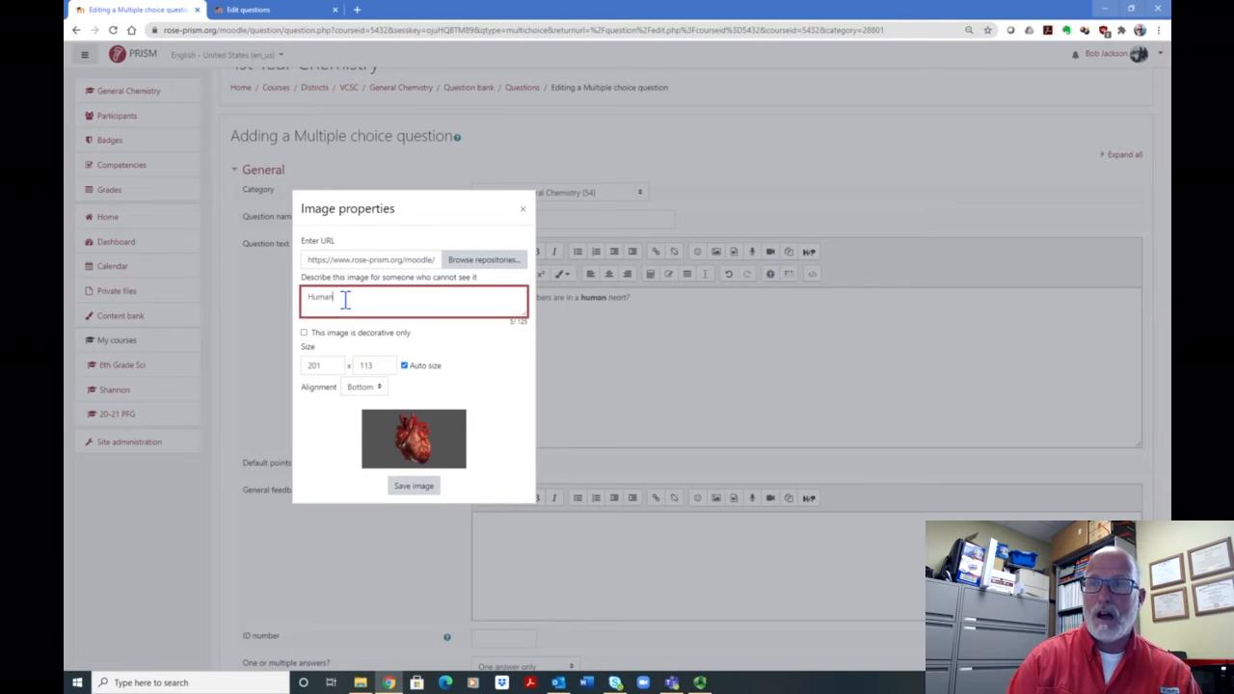
pyautogui.write('Human hear')
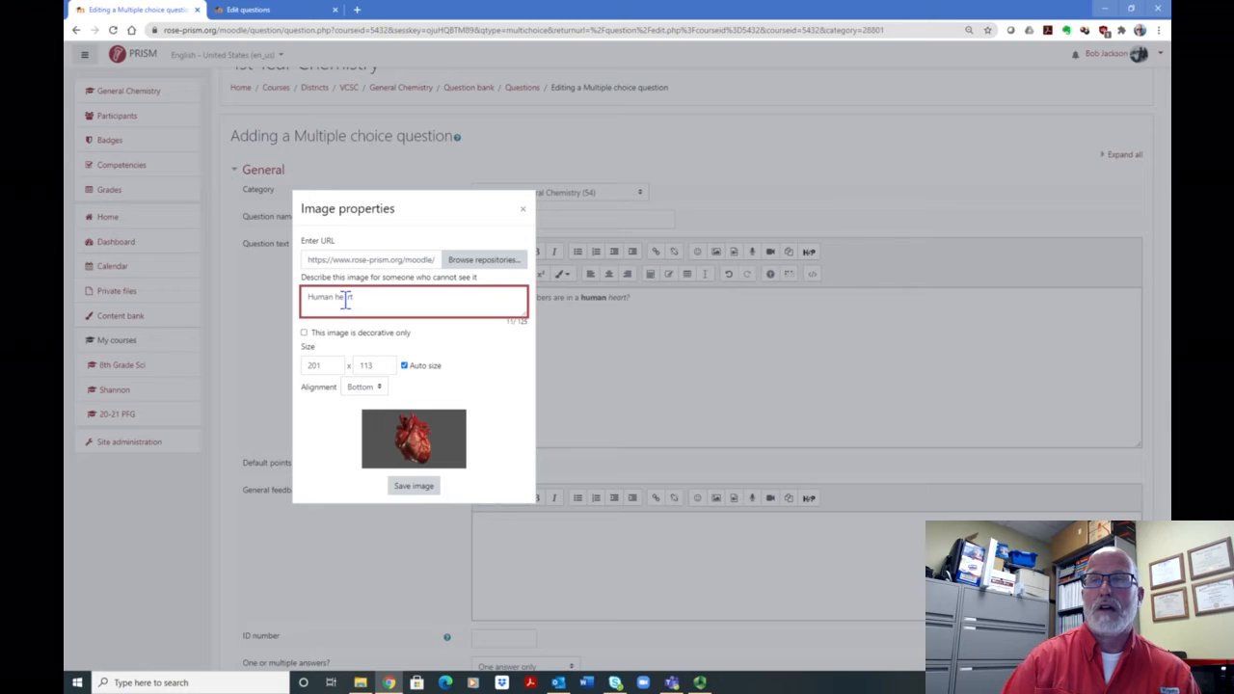
pyautogui.write('t')
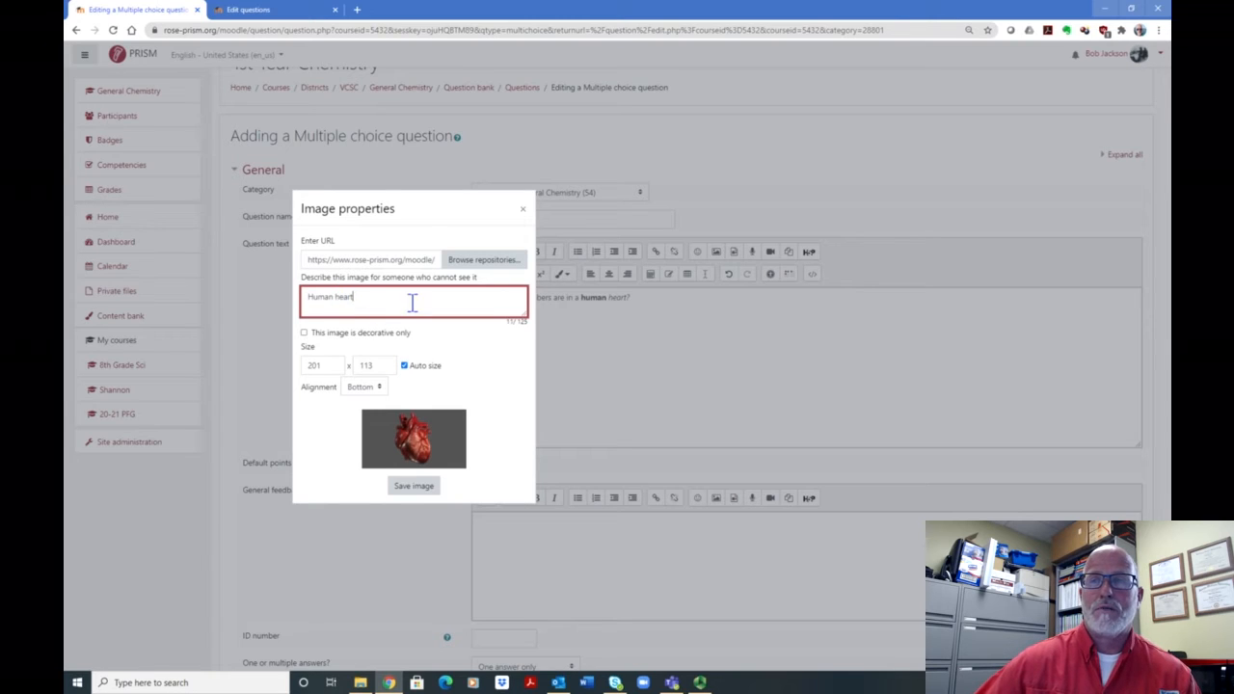
pyautogui.click(416, 487)
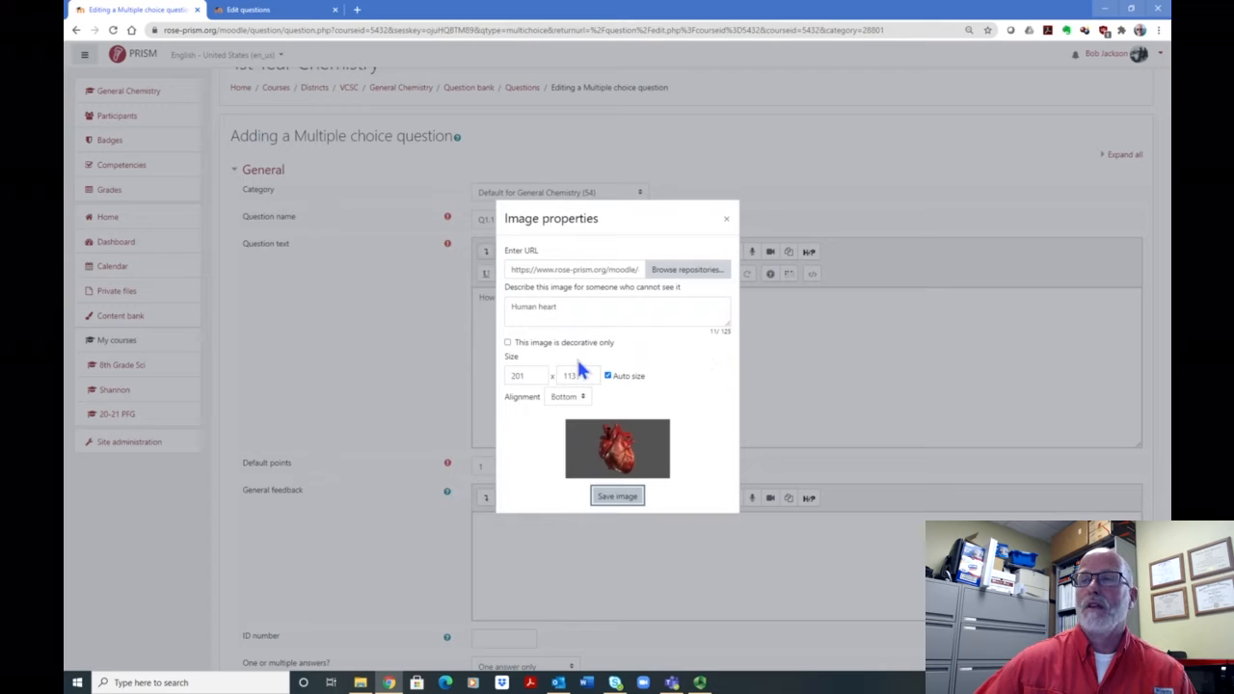
pyautogui.click(615, 497)
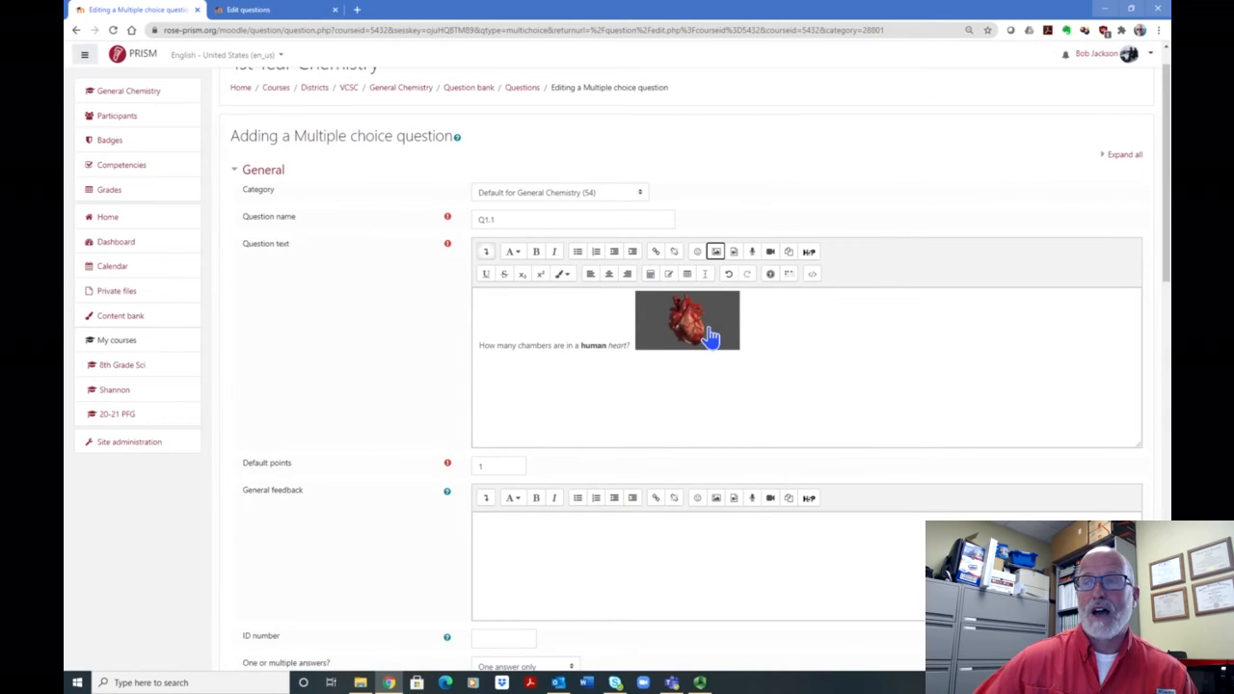
# Step: Put the heart image on its own line below the question and resize it to a width of 350 with Auto size enabled
pyautogui.click(631, 304)
pyautogui.press('Return')
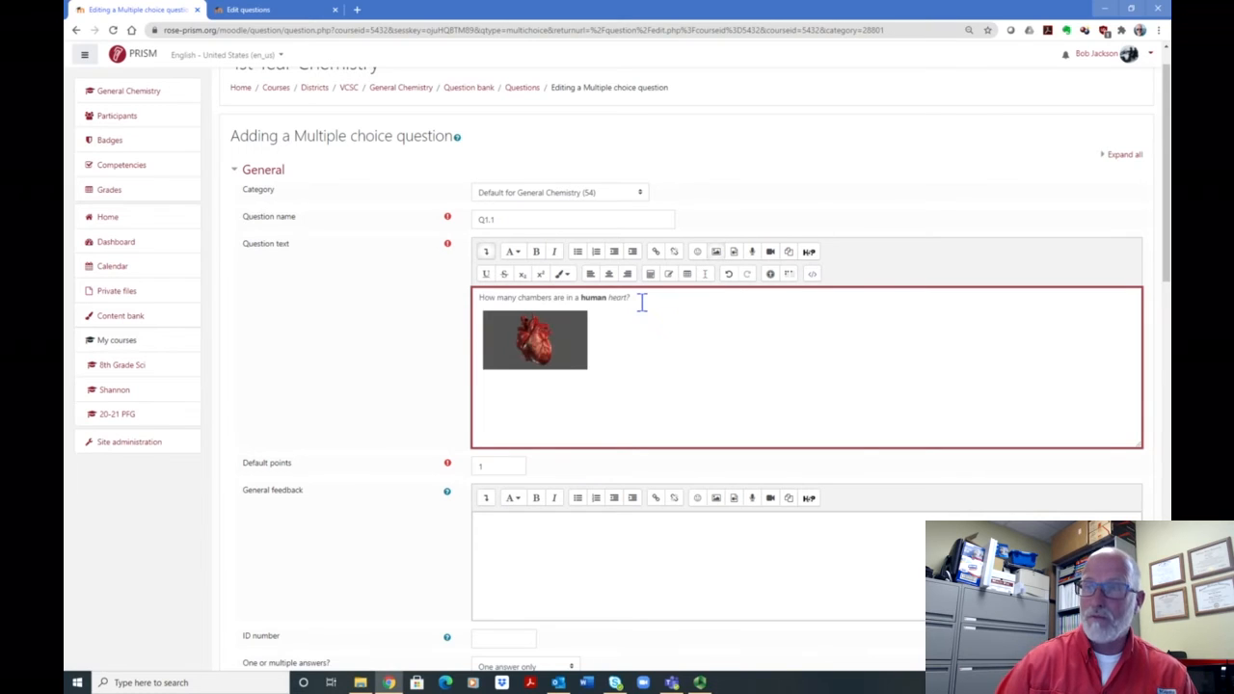
pyautogui.click(564, 349)
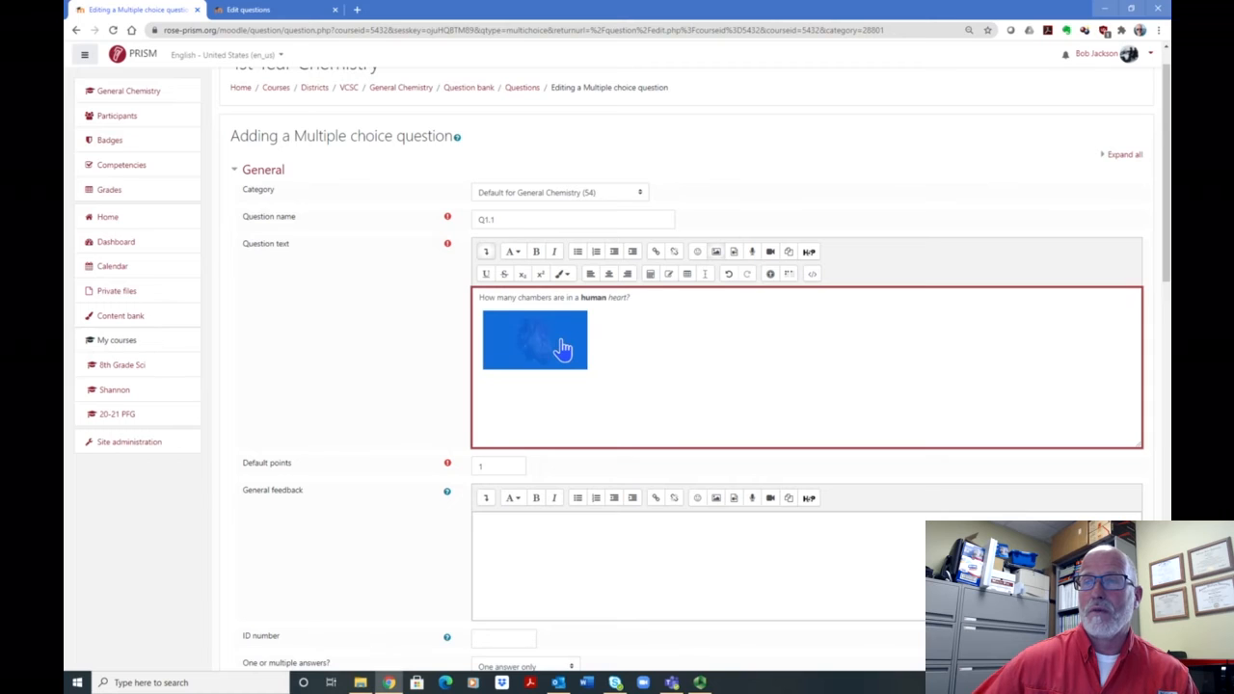
pyautogui.doubleClick(564, 349)
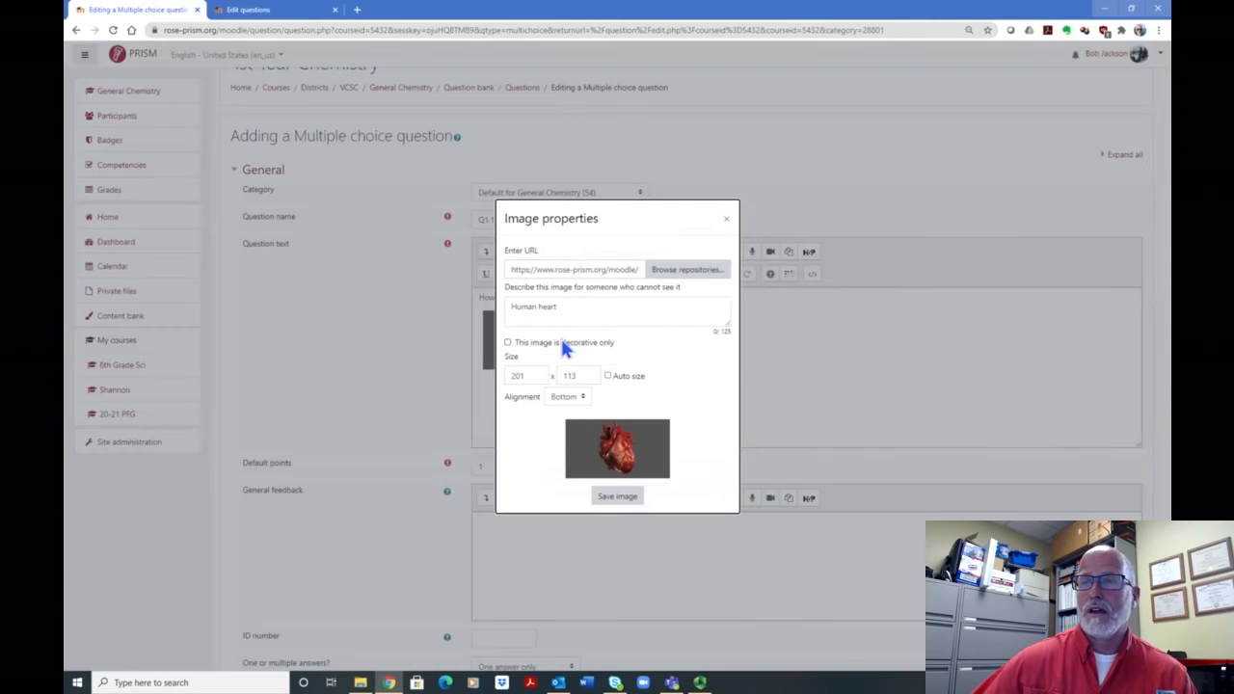
pyautogui.click(532, 379)
pyautogui.press('BackSpace')
pyautogui.press('BackSpace')
pyautogui.press('BackSpace')
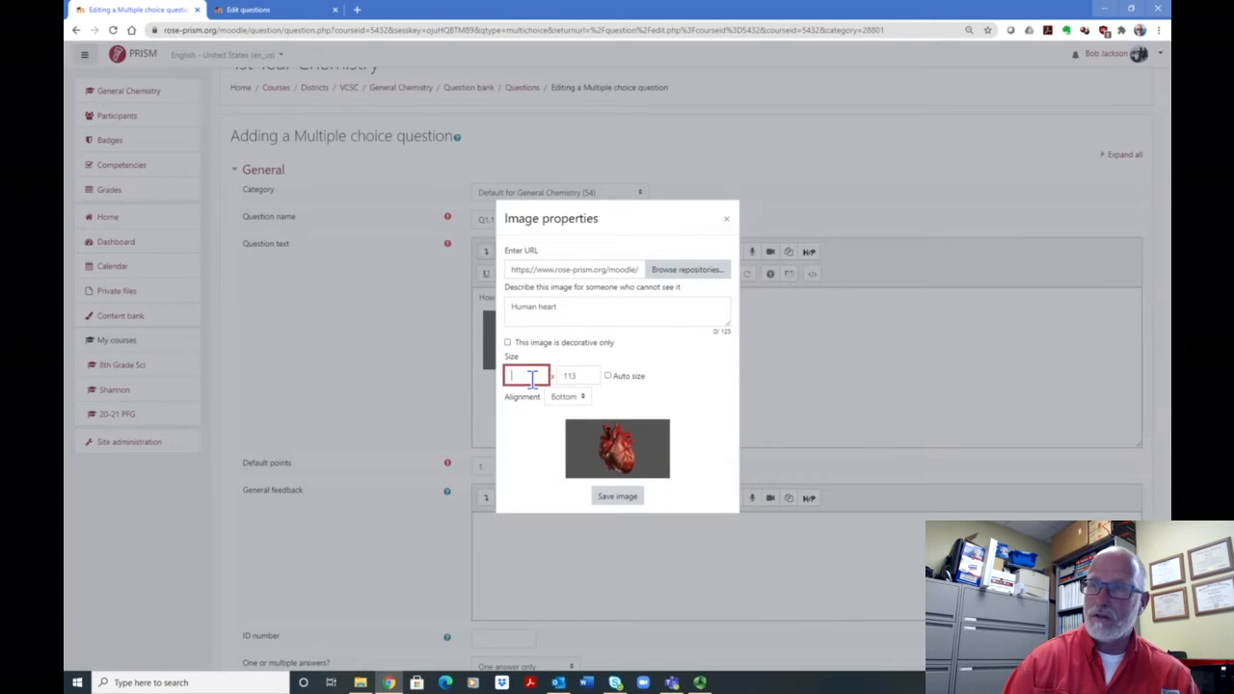
pyautogui.write('350')
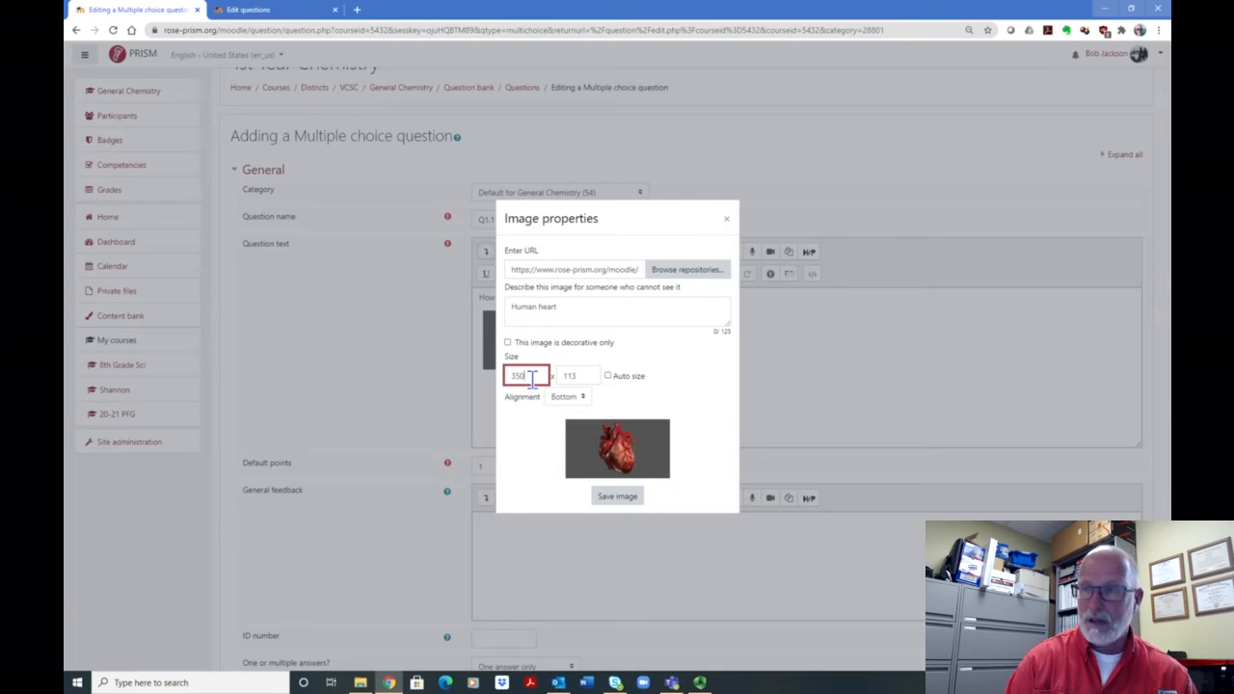
pyautogui.press('Tab')
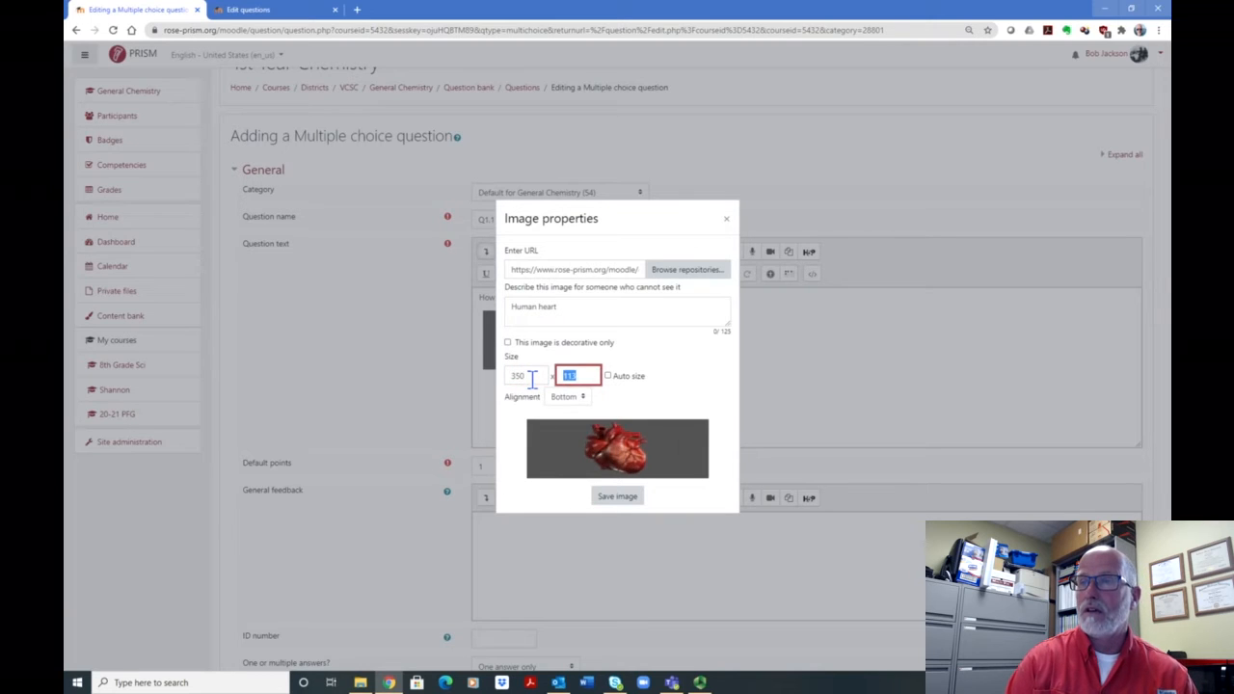
pyautogui.click(607, 376)
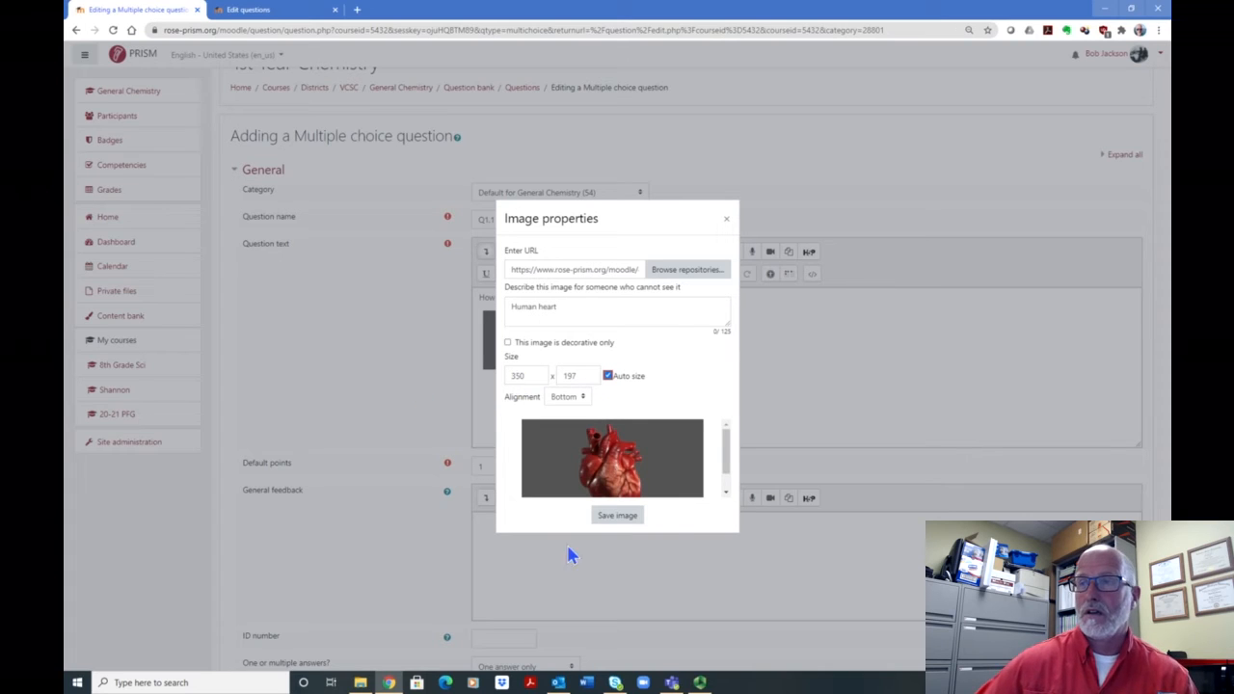
pyautogui.click(632, 517)
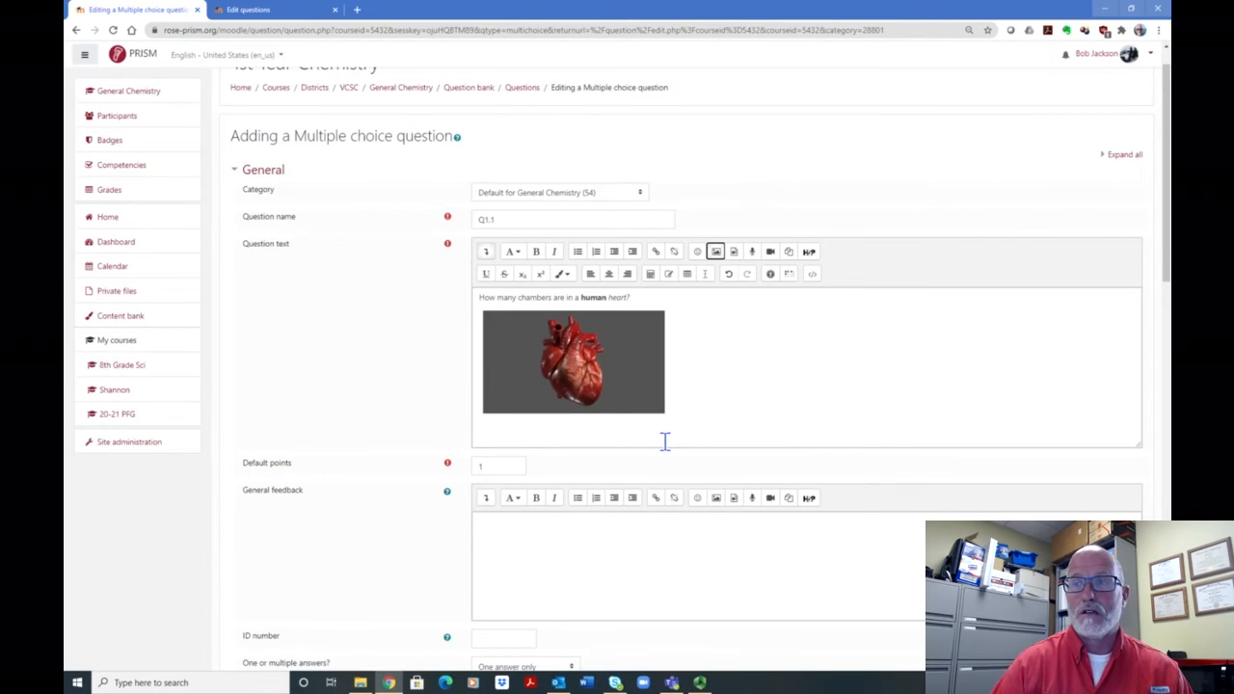
# Step: View the link creation options for the heart image and the media insertion options, closing both without adding anything
pyautogui.click(642, 378)
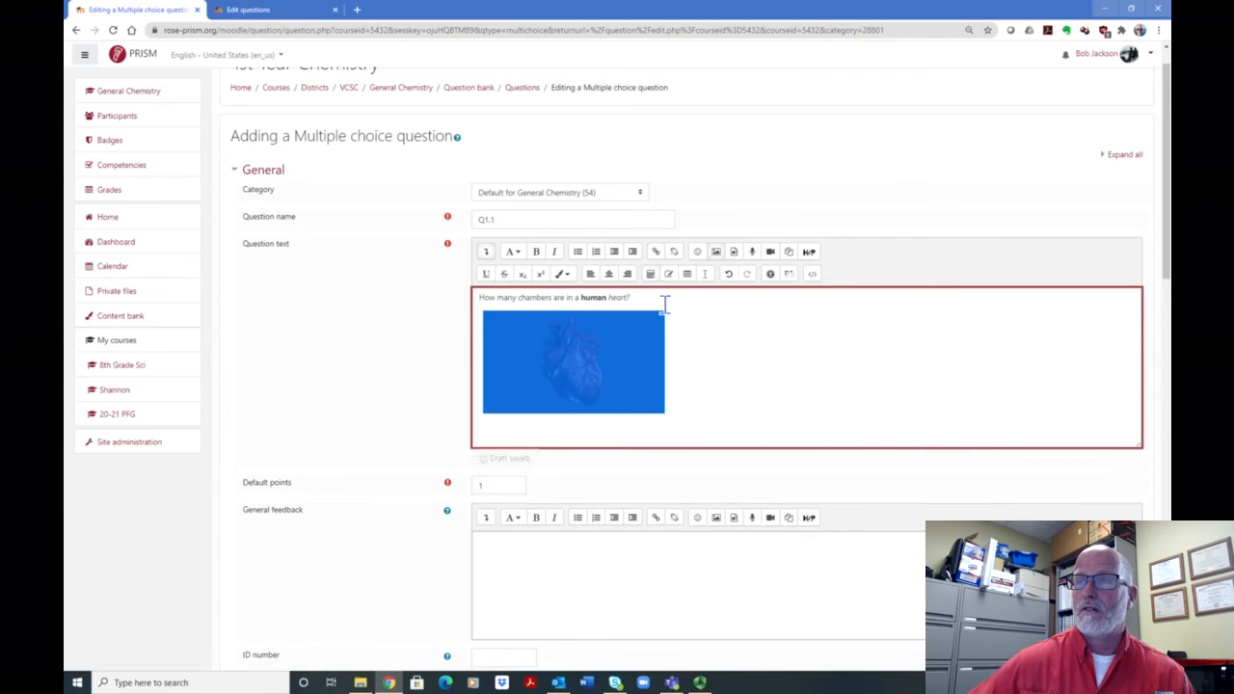
pyautogui.click(656, 254)
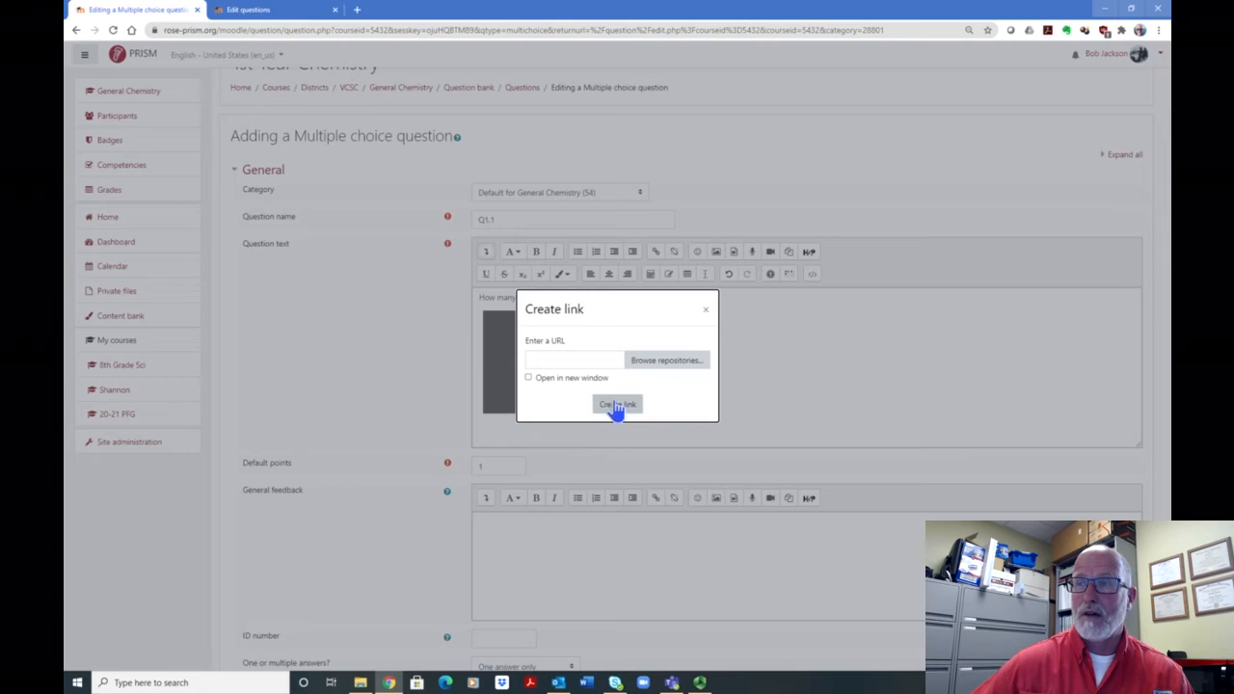
pyautogui.click(705, 308)
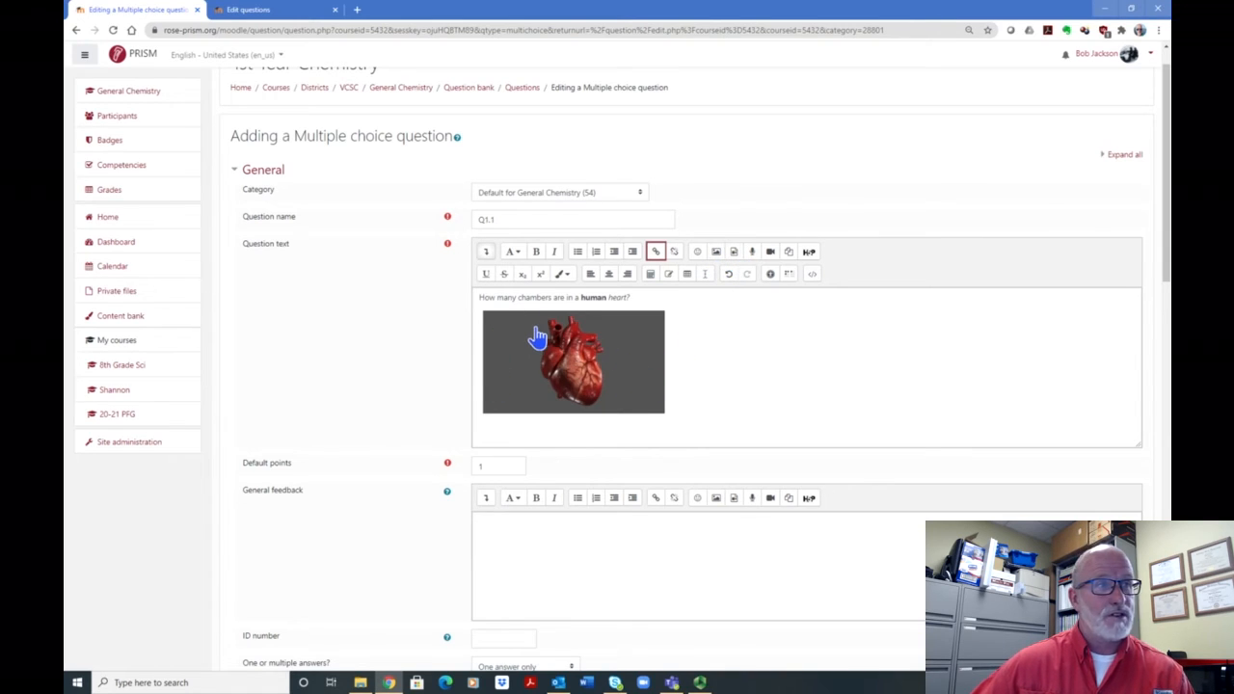
pyautogui.click(734, 253)
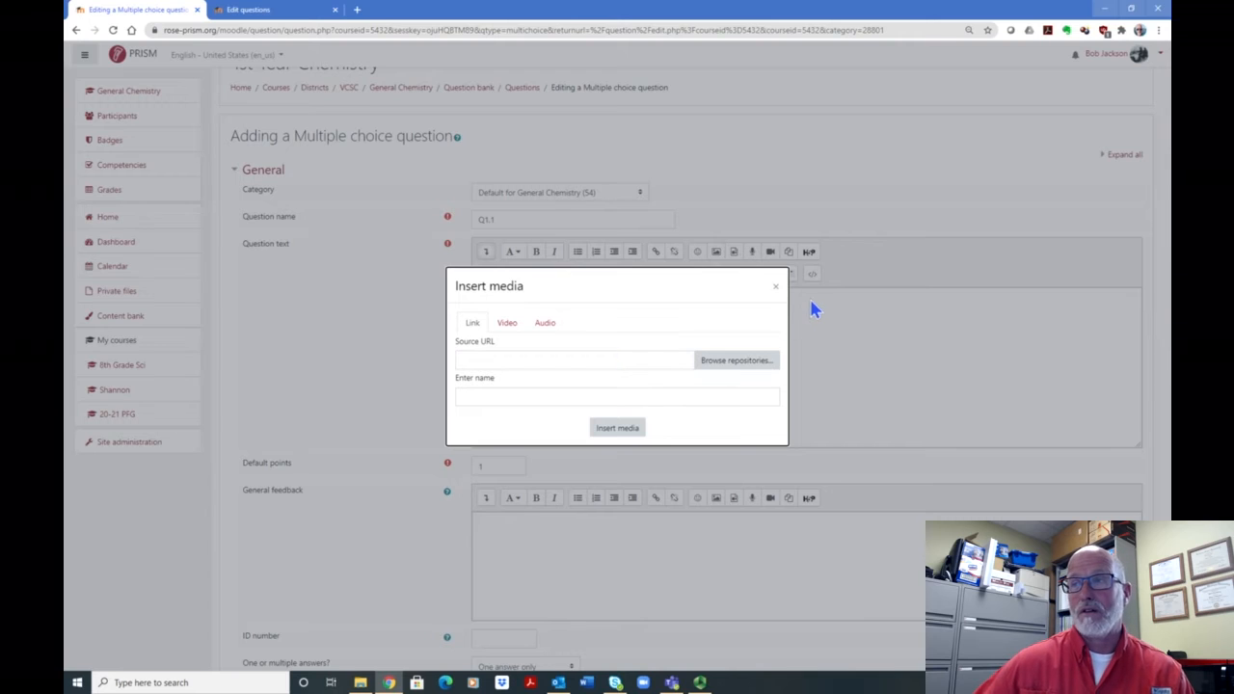
pyautogui.click(776, 288)
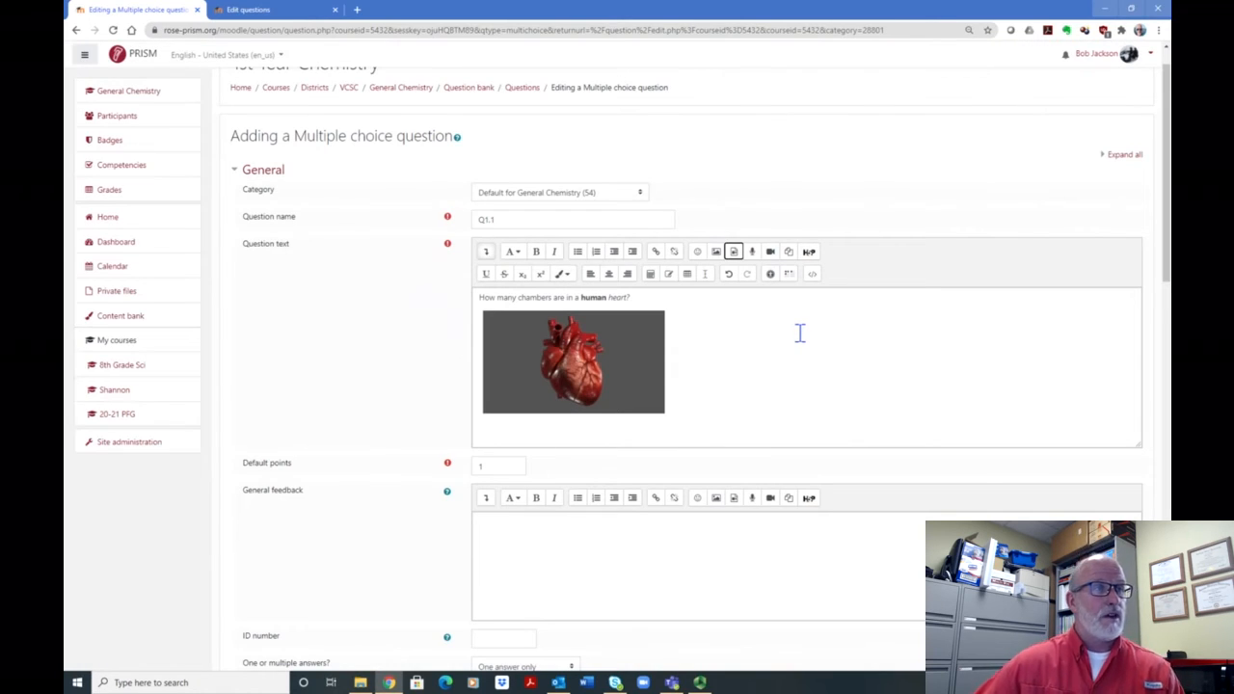
# Step: Record a short audio clip and attach it to the question text in place of the selected heart image
pyautogui.click(753, 254)
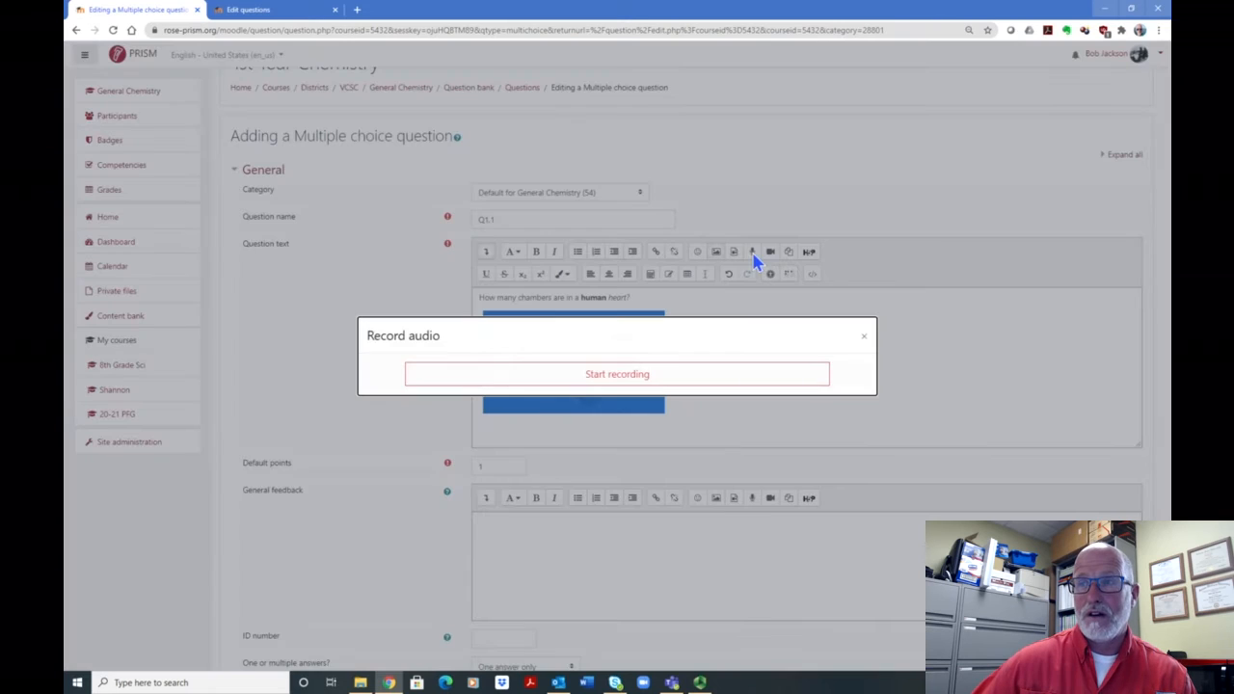
pyautogui.click(646, 381)
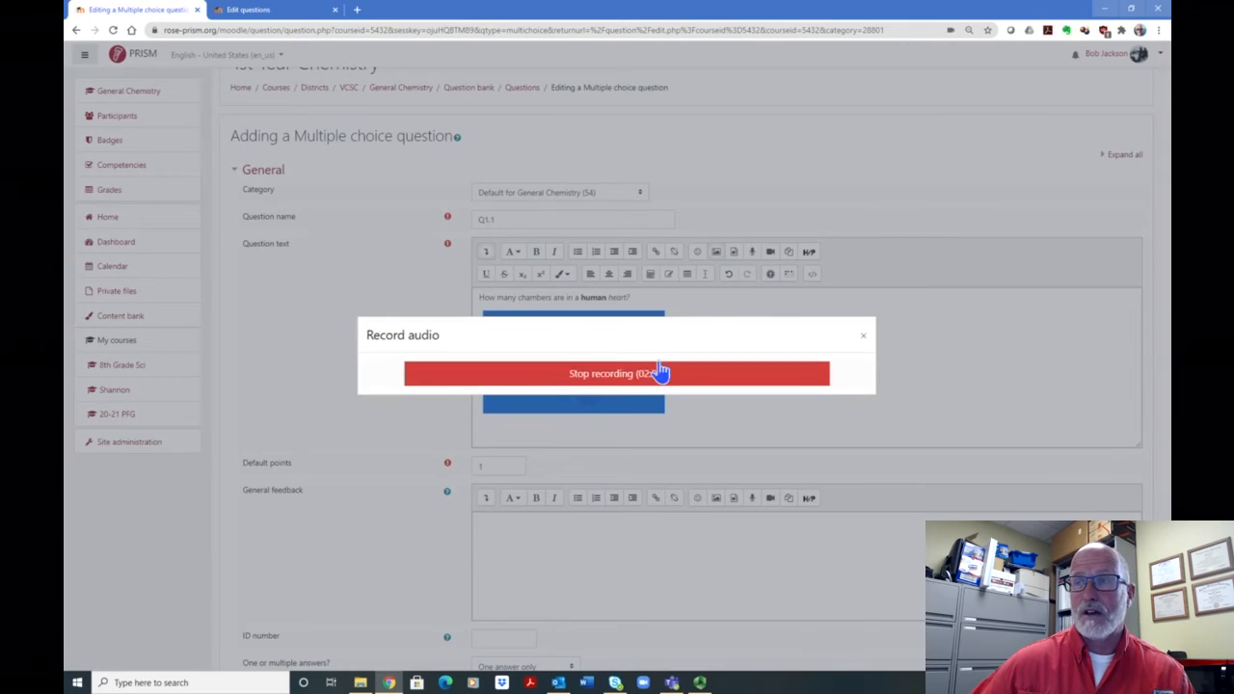
pyautogui.moveTo(686, 328); pyautogui.dragTo(679, 473)
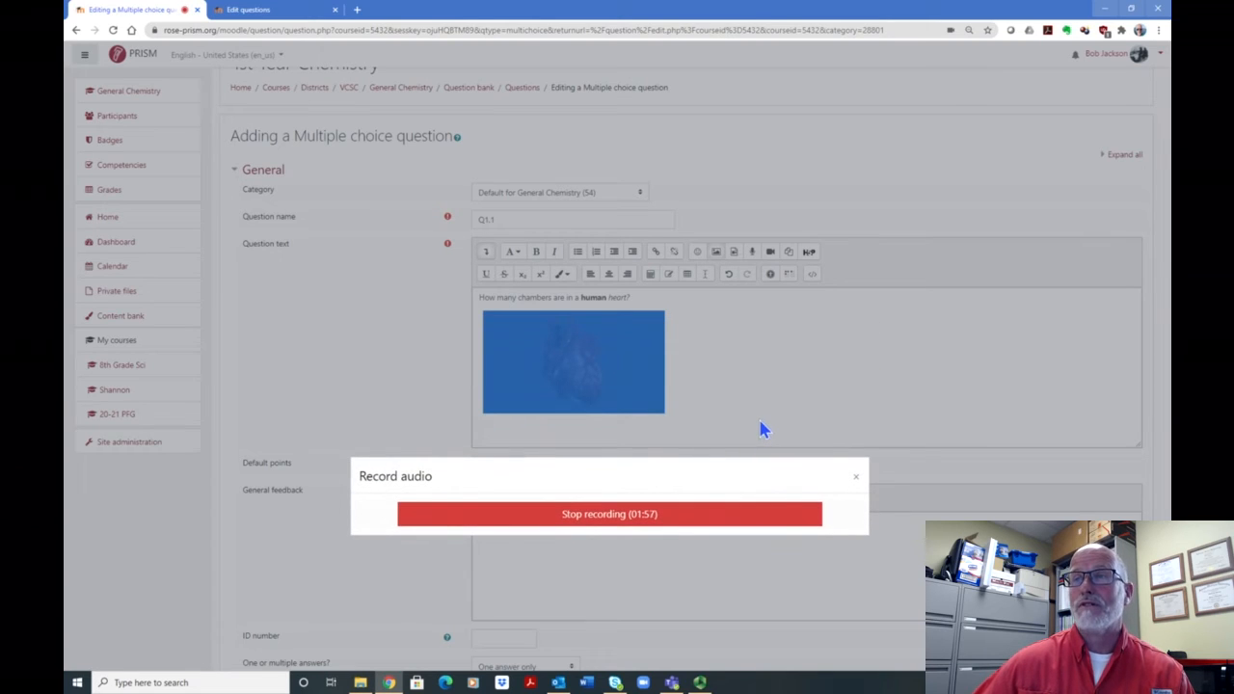
pyautogui.click(612, 521)
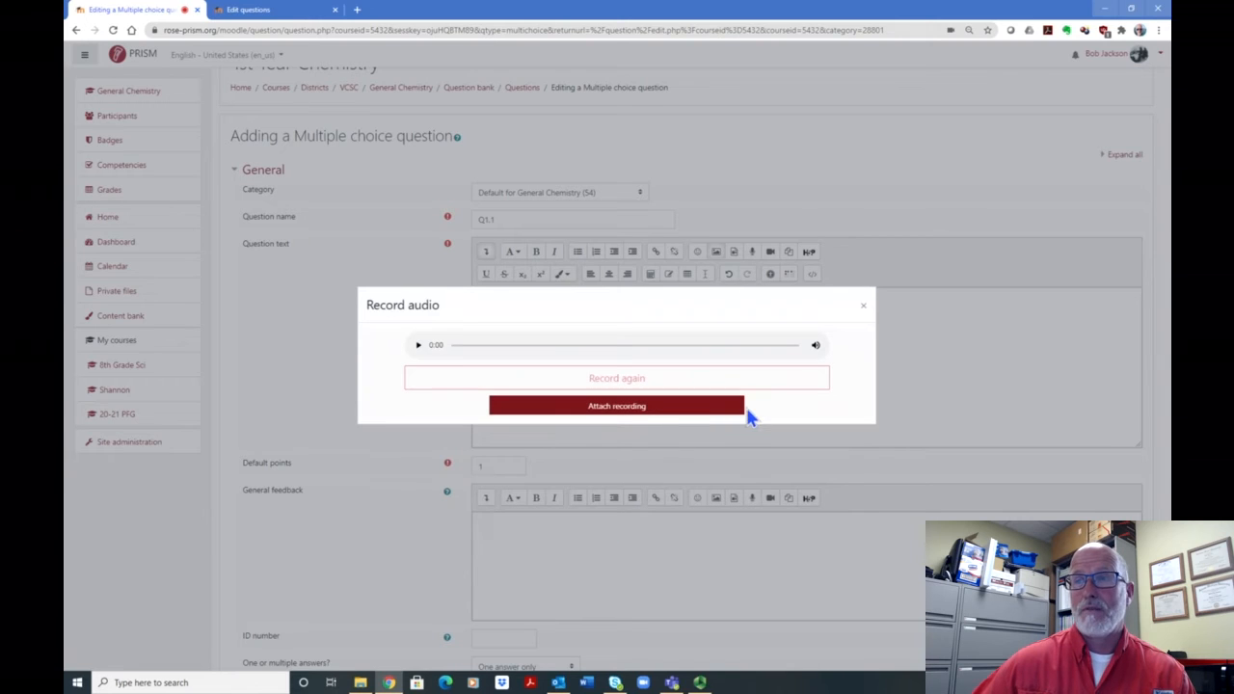
pyautogui.click(624, 409)
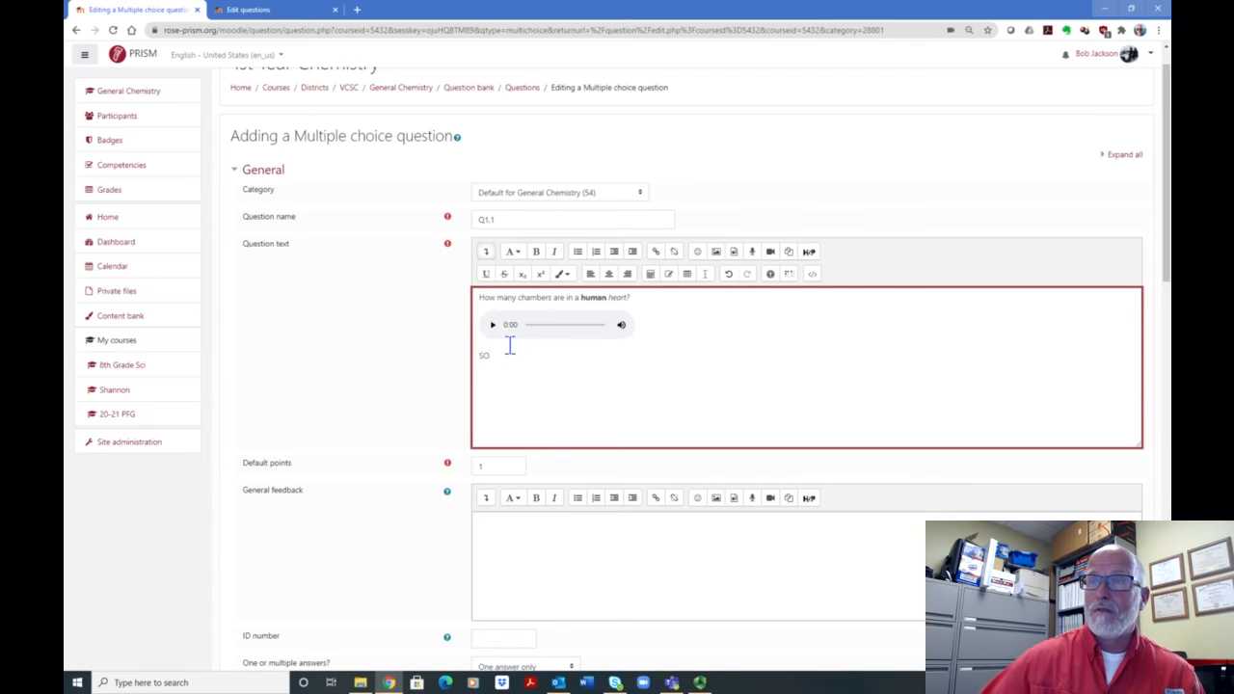
# Step: Below the audio clip, complete the formula SO with a subscript 2 followed by a superscript 2-
pyautogui.click(521, 275)
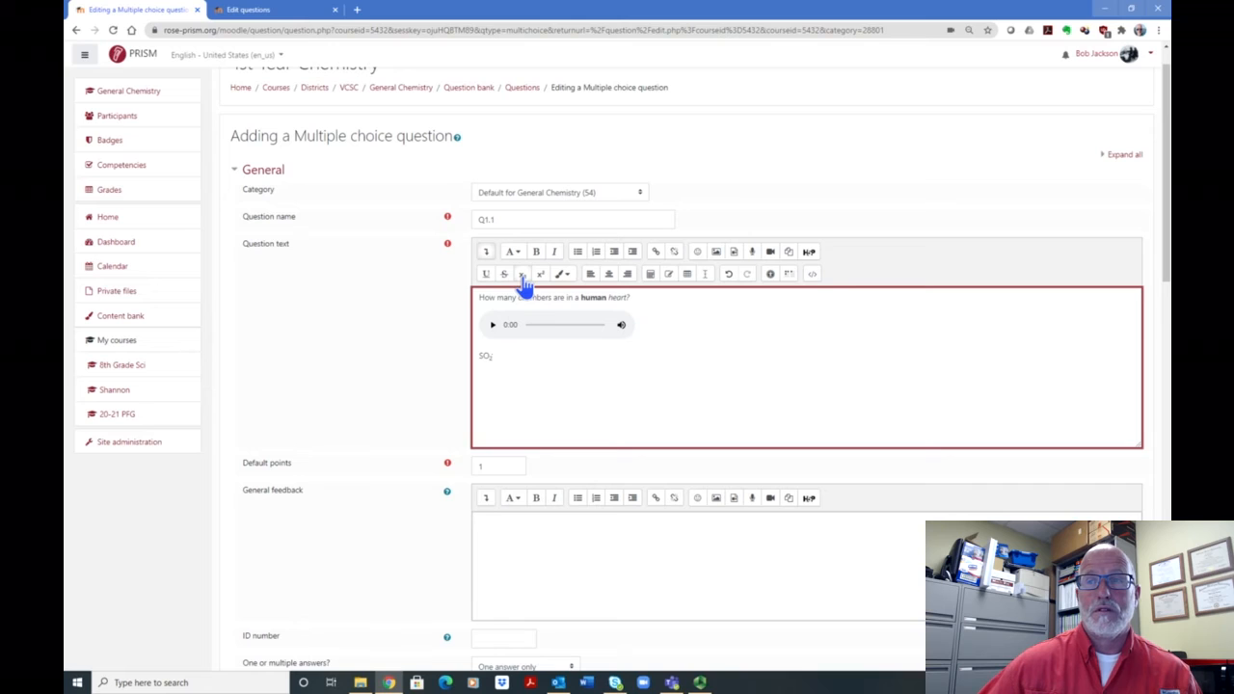
pyautogui.write('2')
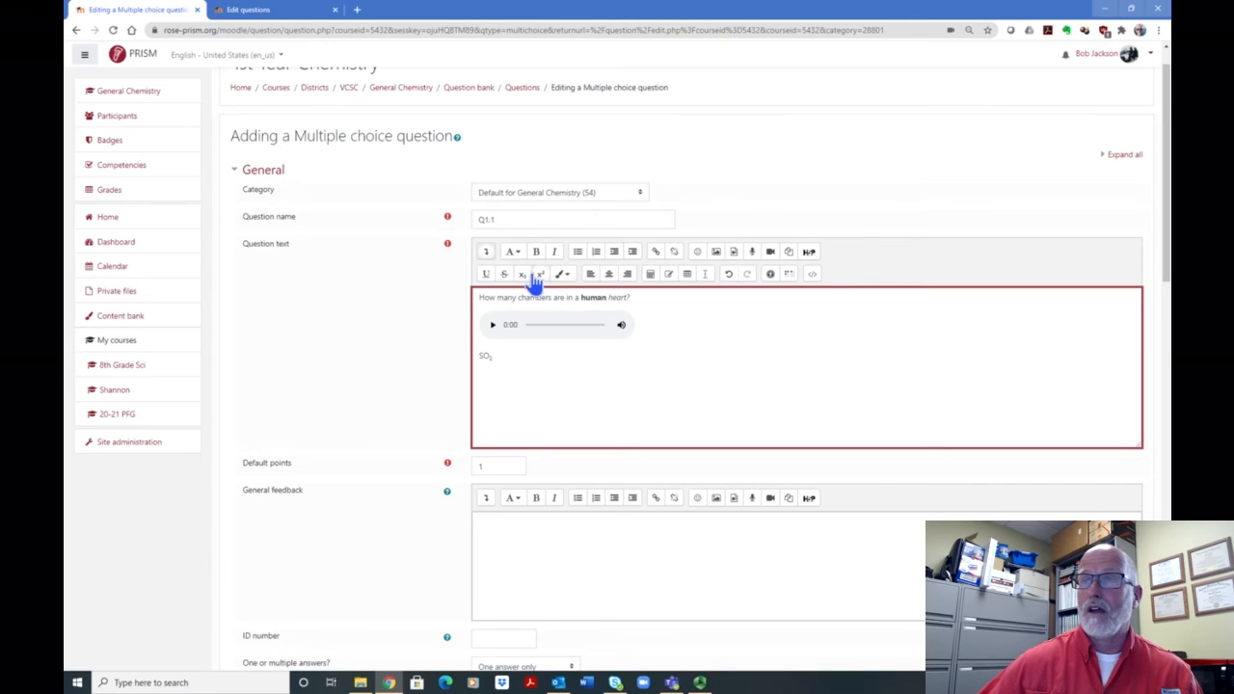
pyautogui.click(542, 276)
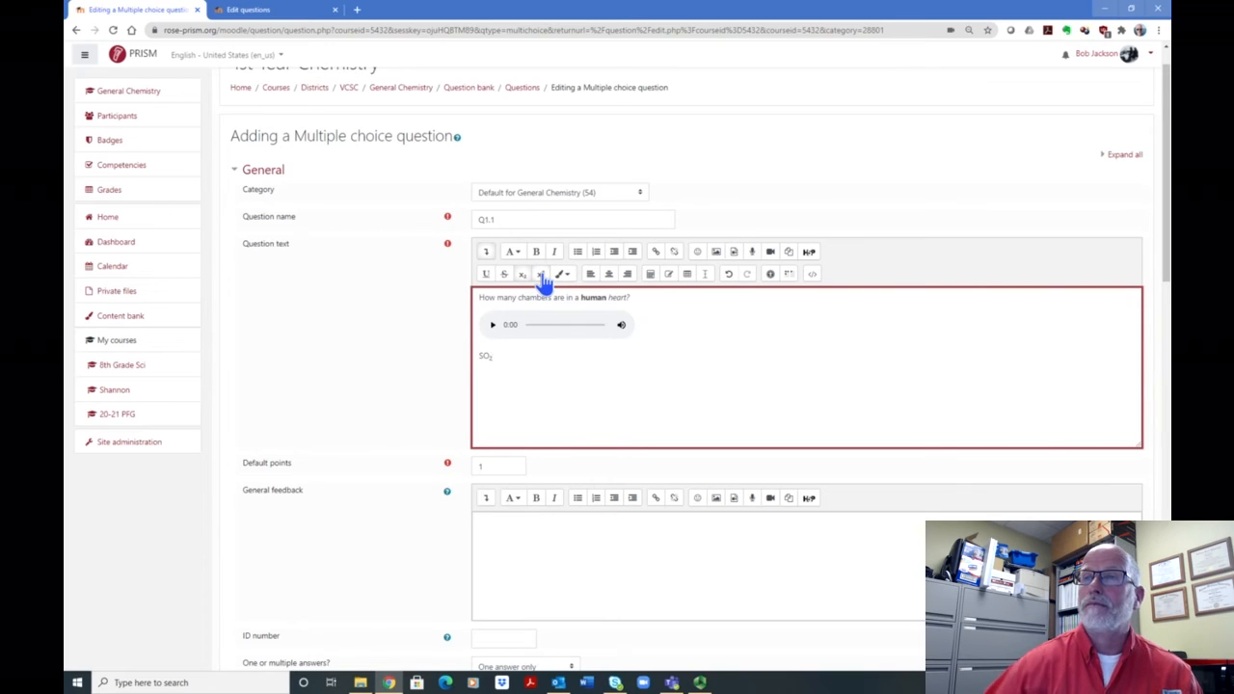
pyautogui.click(543, 279)
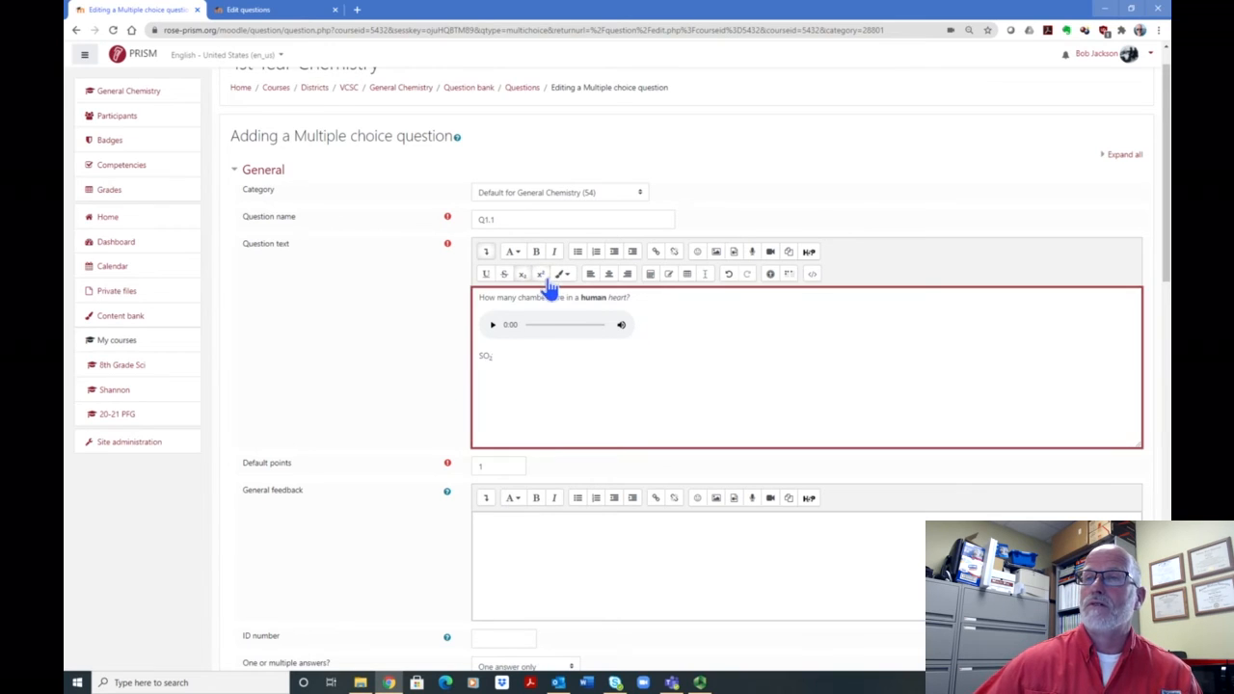
pyautogui.click(525, 278)
pyautogui.click(531, 278)
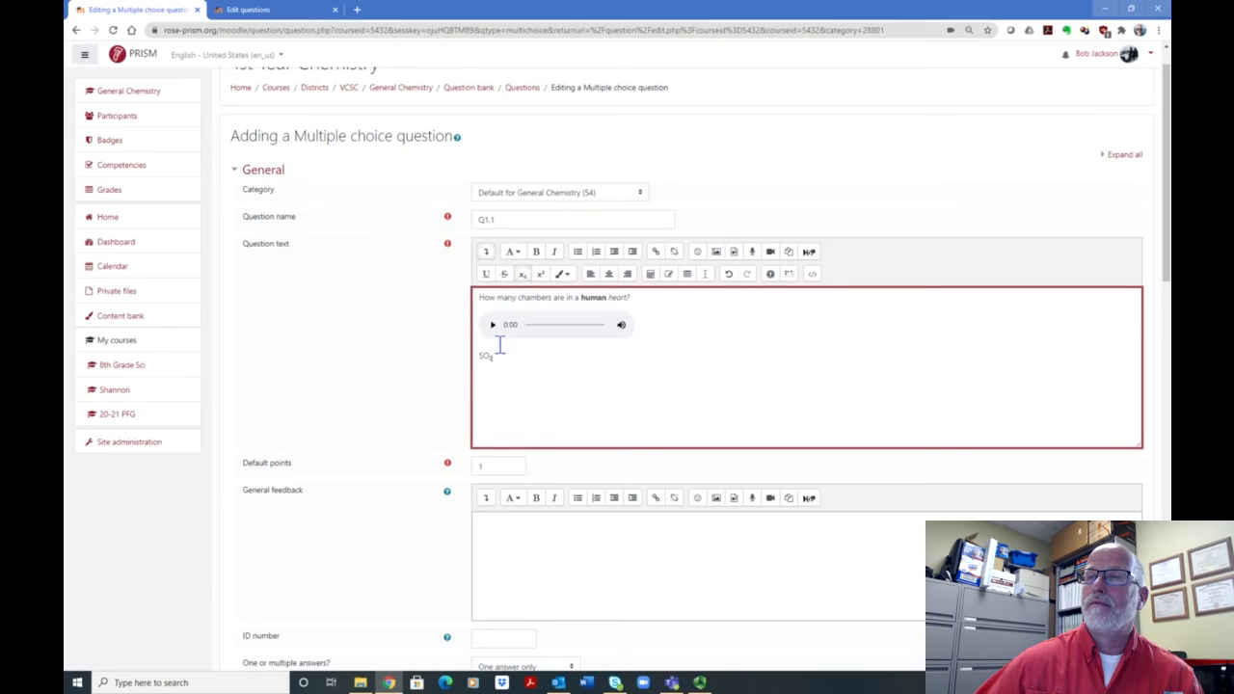
pyautogui.click(526, 278)
pyautogui.click(542, 279)
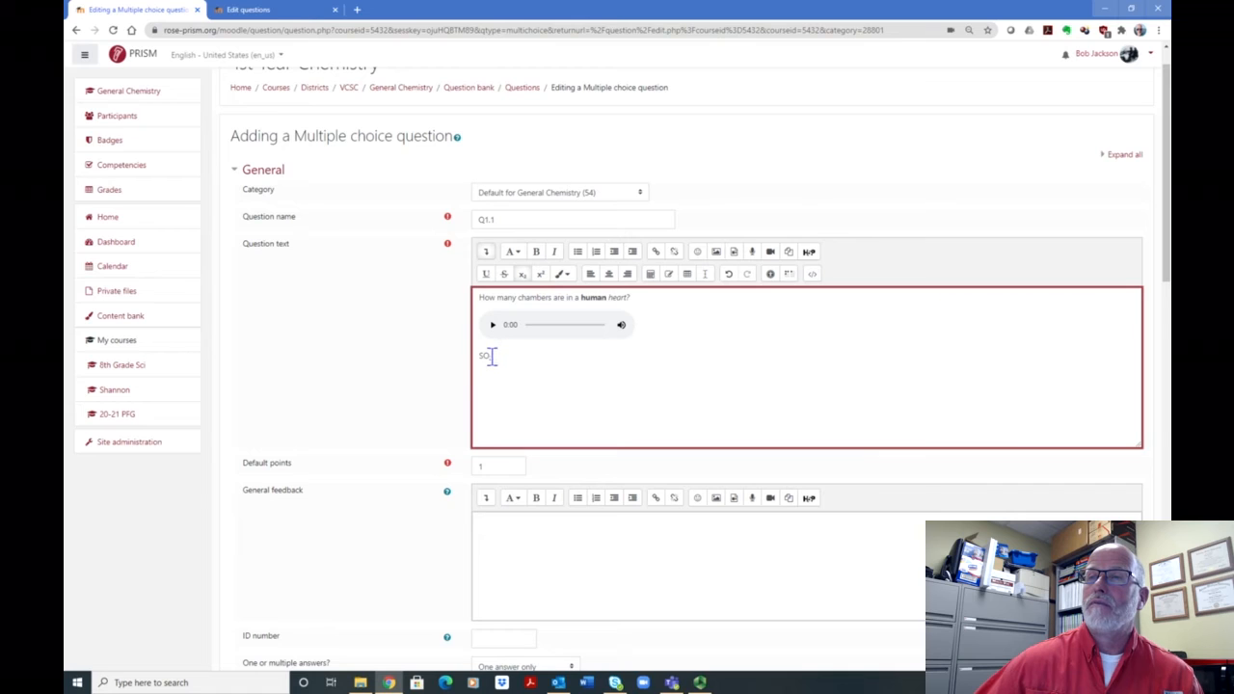
pyautogui.write('2-')
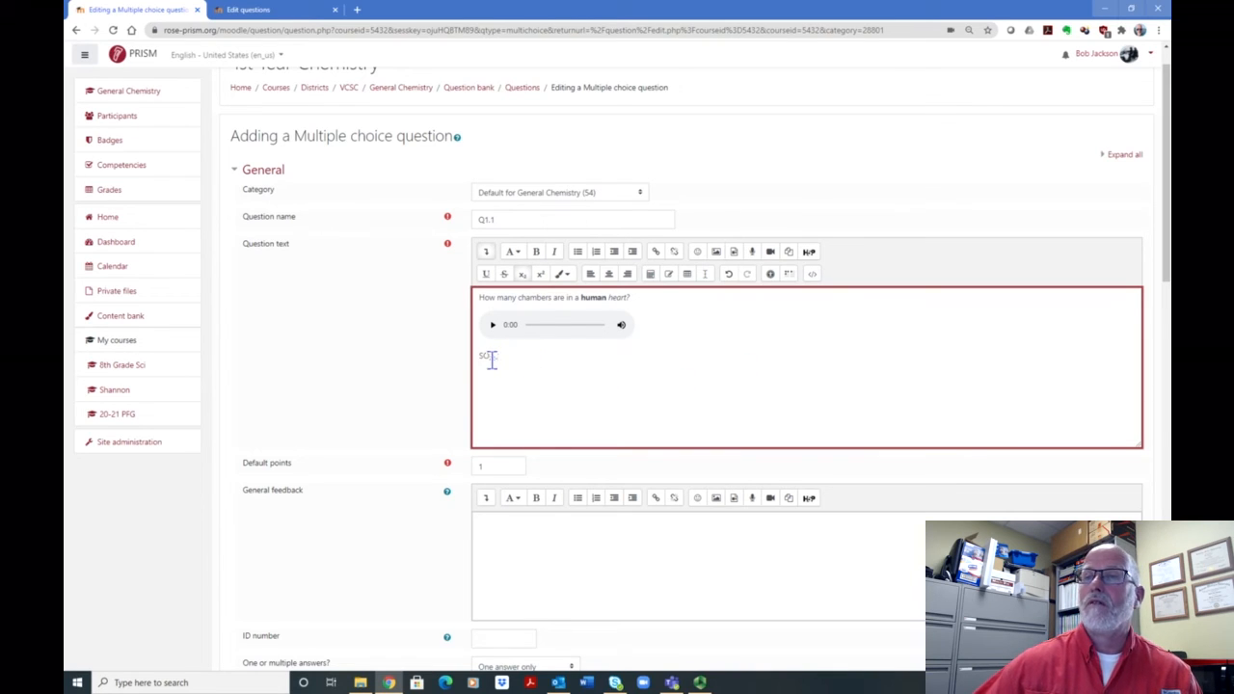
pyautogui.moveTo(492, 360); pyautogui.dragTo(499, 358)
pyautogui.click(540, 279)
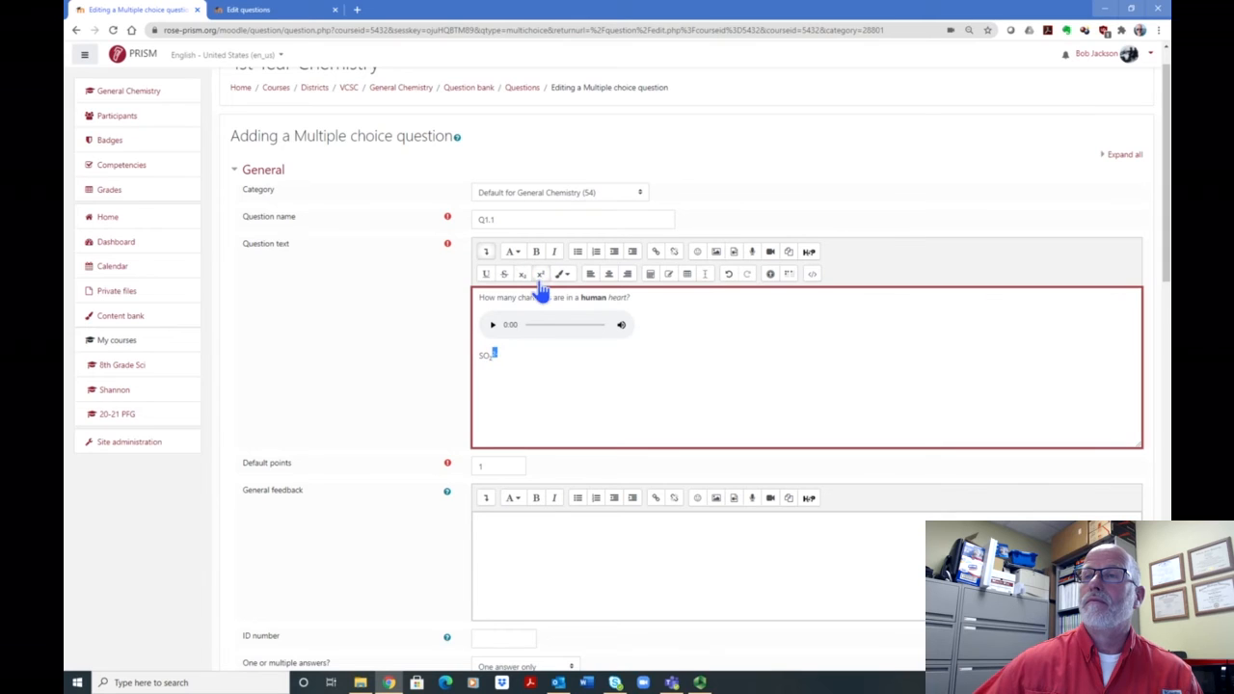
pyautogui.click(535, 341)
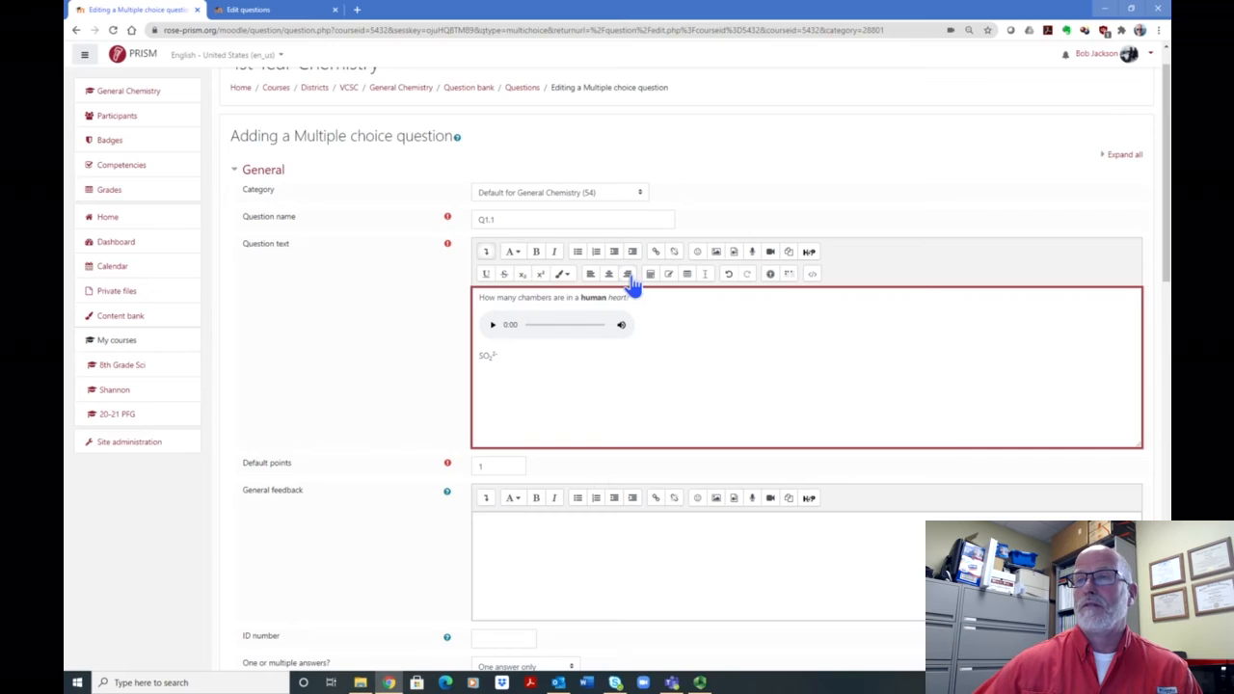
# Step: Colour the words "human heart" red in the question text
pyautogui.click(565, 276)
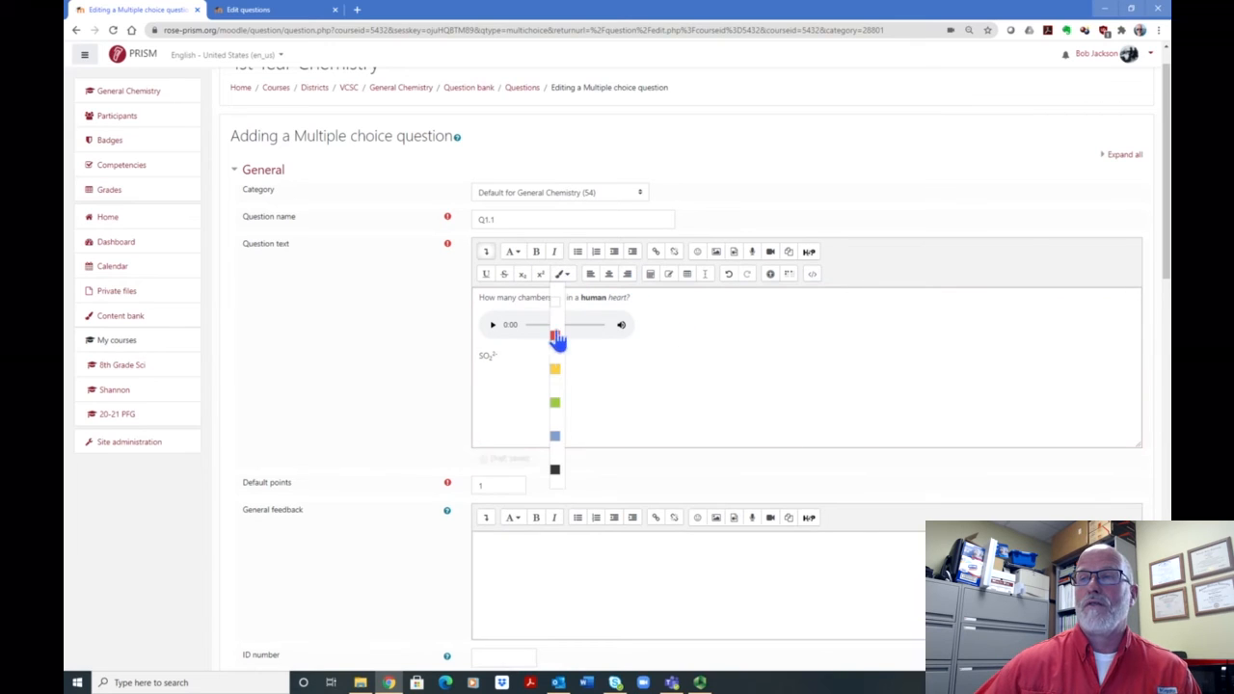
pyautogui.click(562, 274)
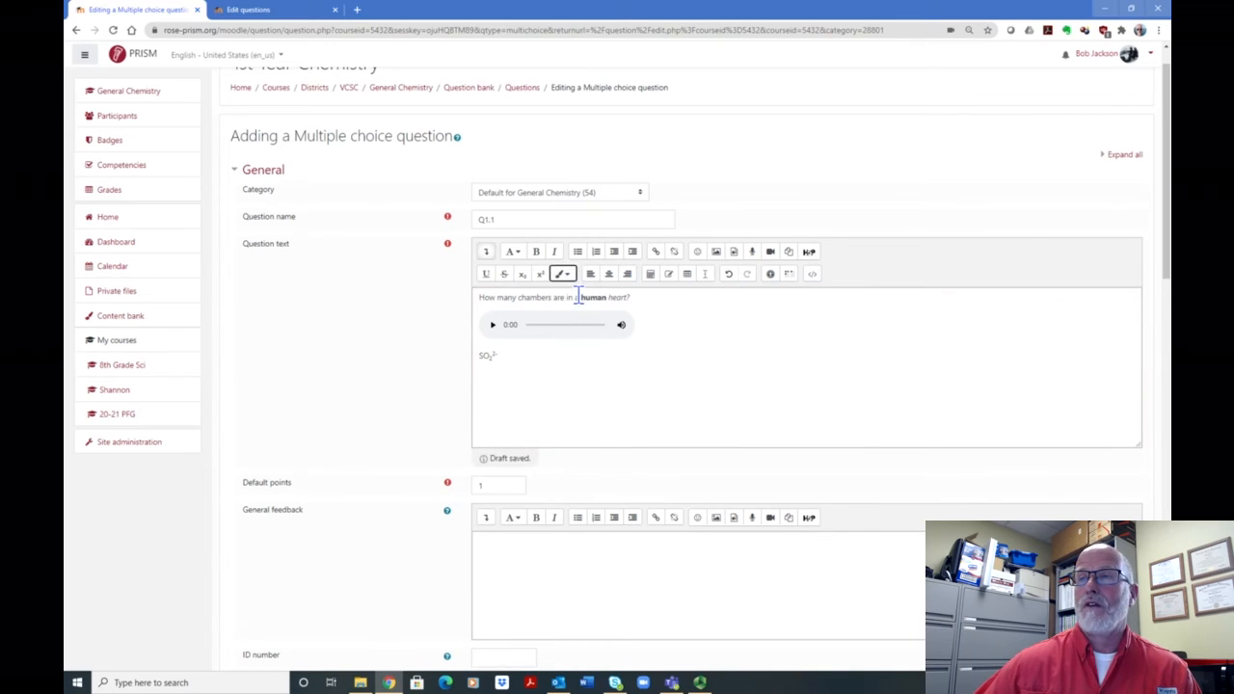
pyautogui.moveTo(581, 297); pyautogui.dragTo(629, 298)
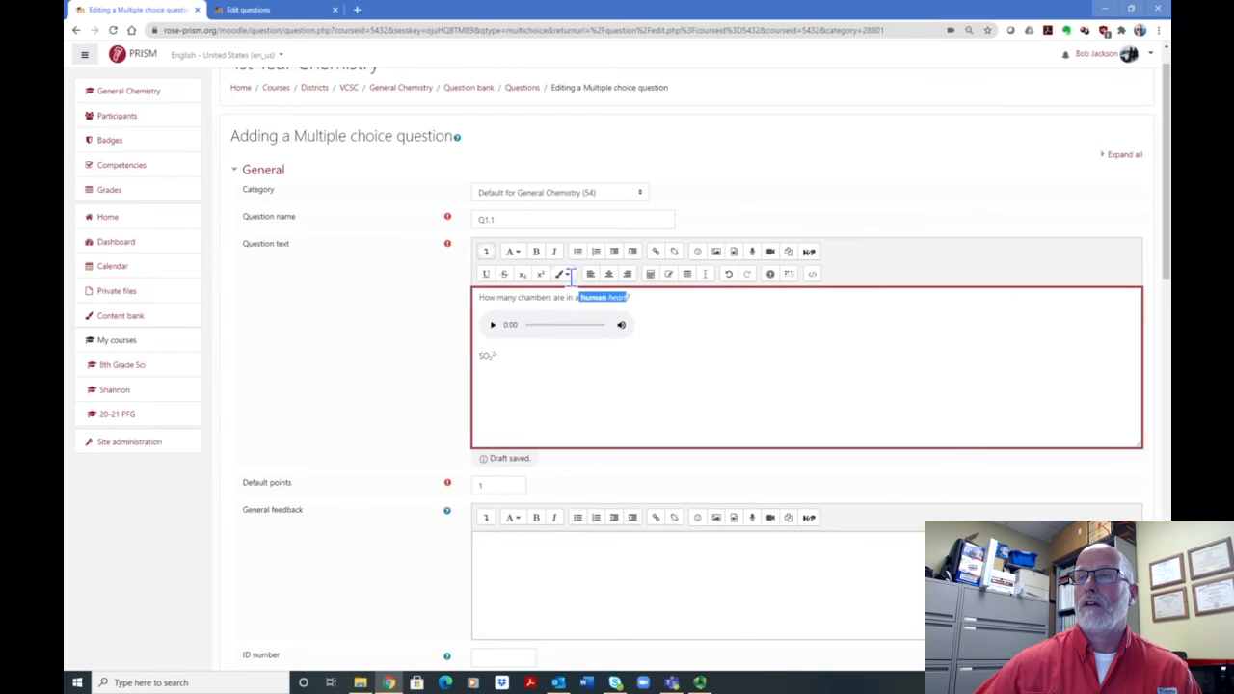
pyautogui.click(563, 274)
pyautogui.click(556, 336)
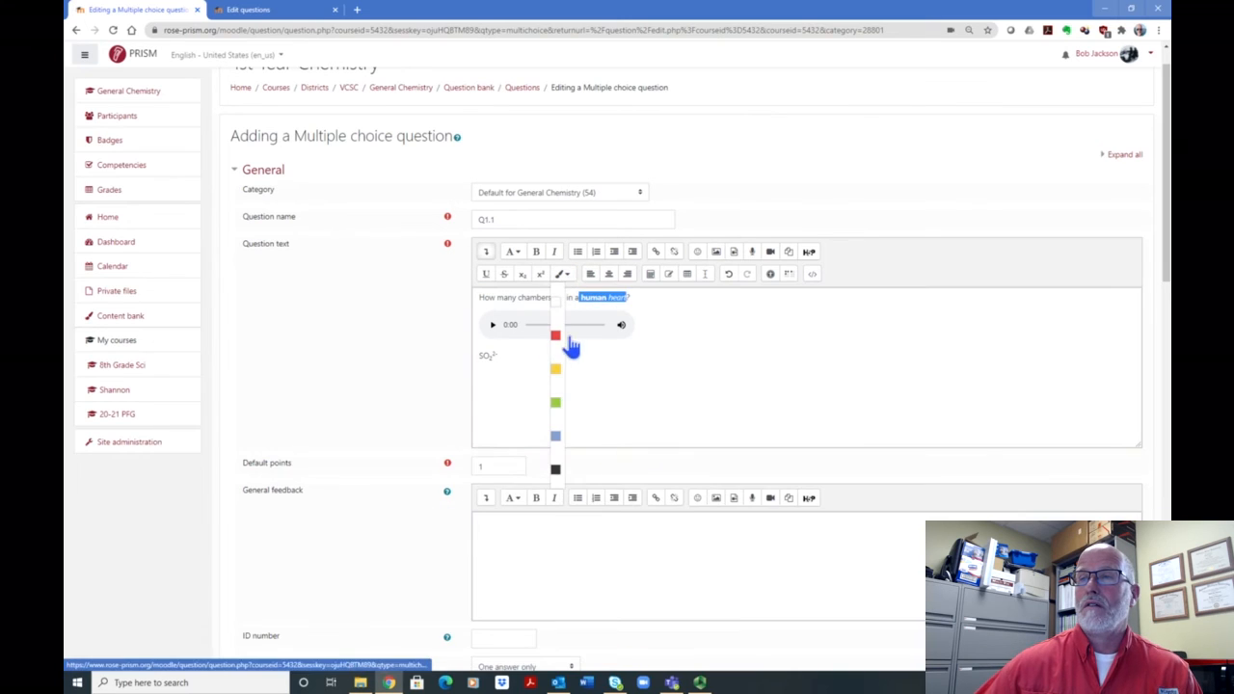
pyautogui.click(695, 353)
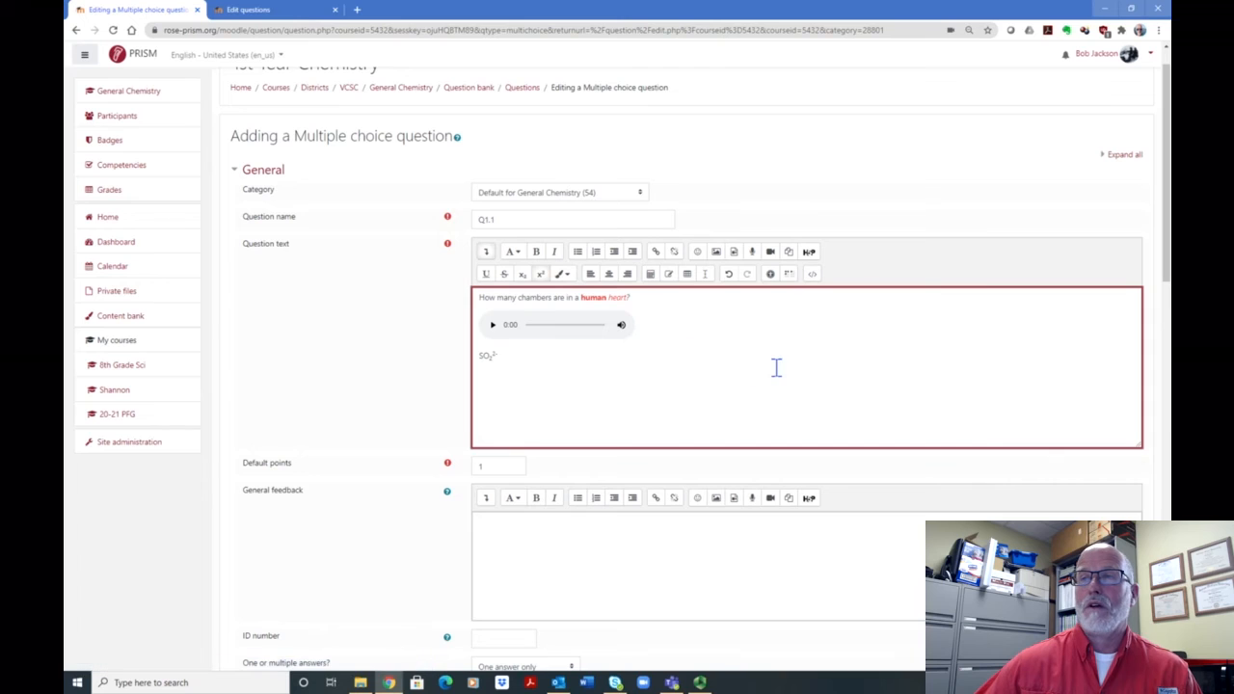
pyautogui.click(563, 274)
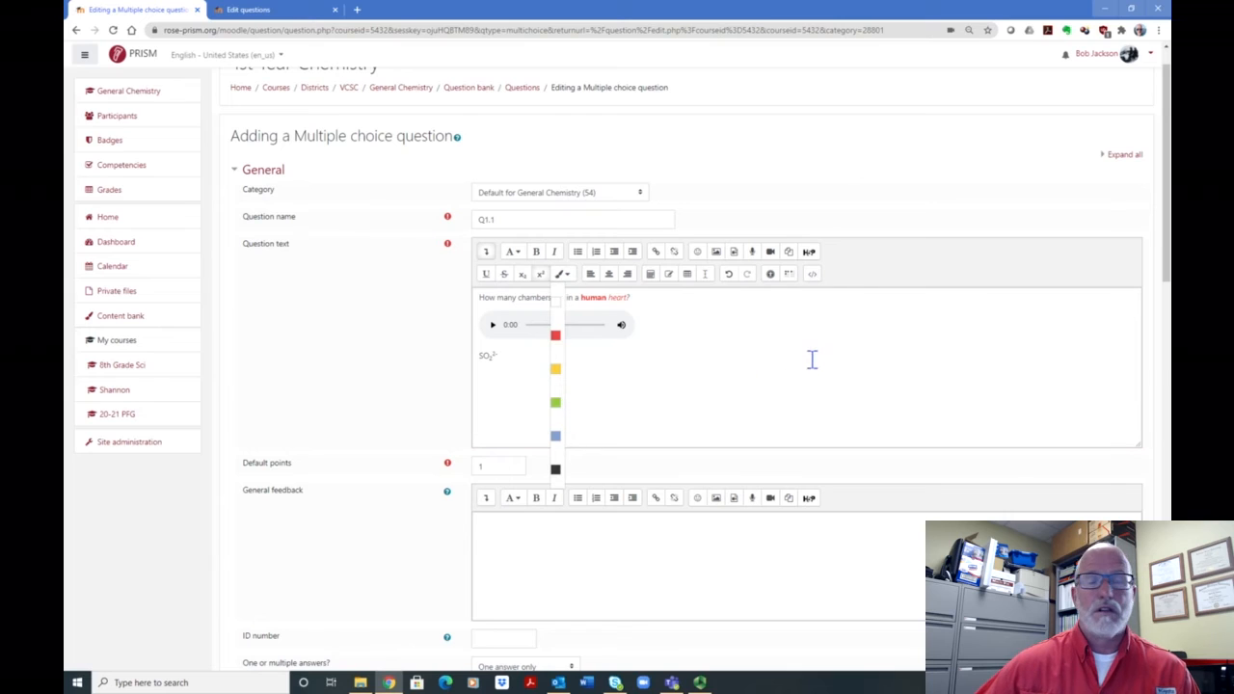
pyautogui.click(567, 275)
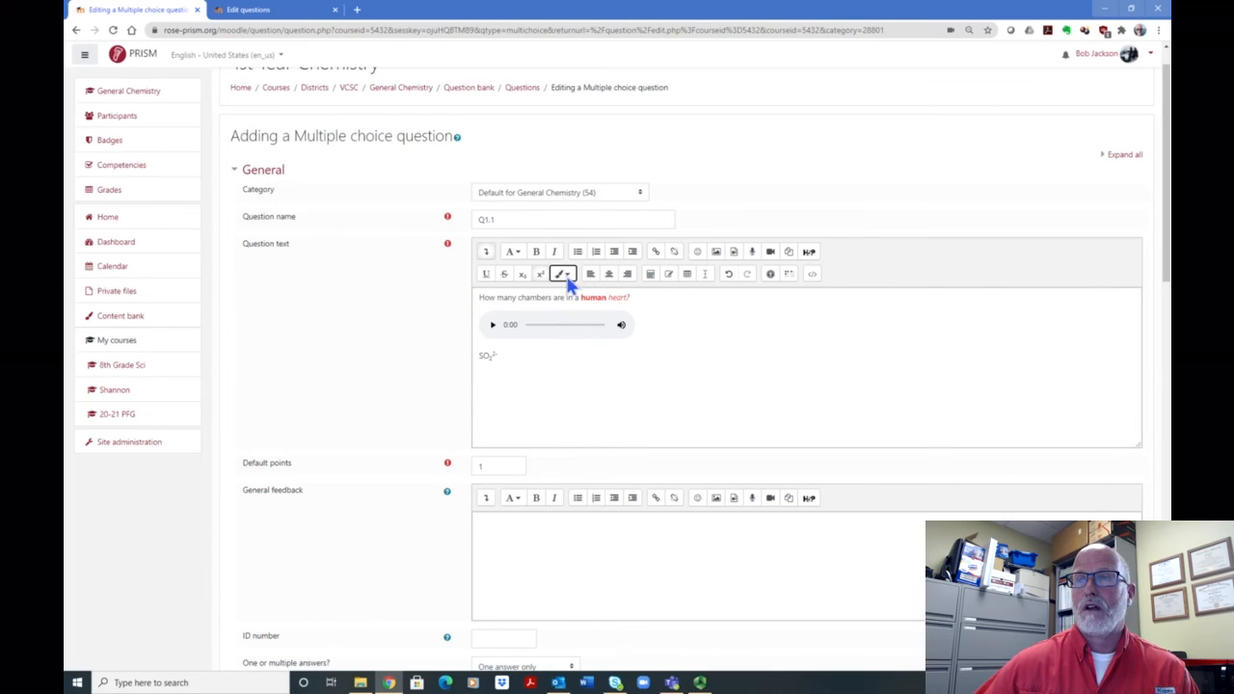
# Step: Browse the equation editor's operators, arrows, Greek symbols and advanced sets, and the special character list, without inserting anything
pyautogui.click(651, 275)
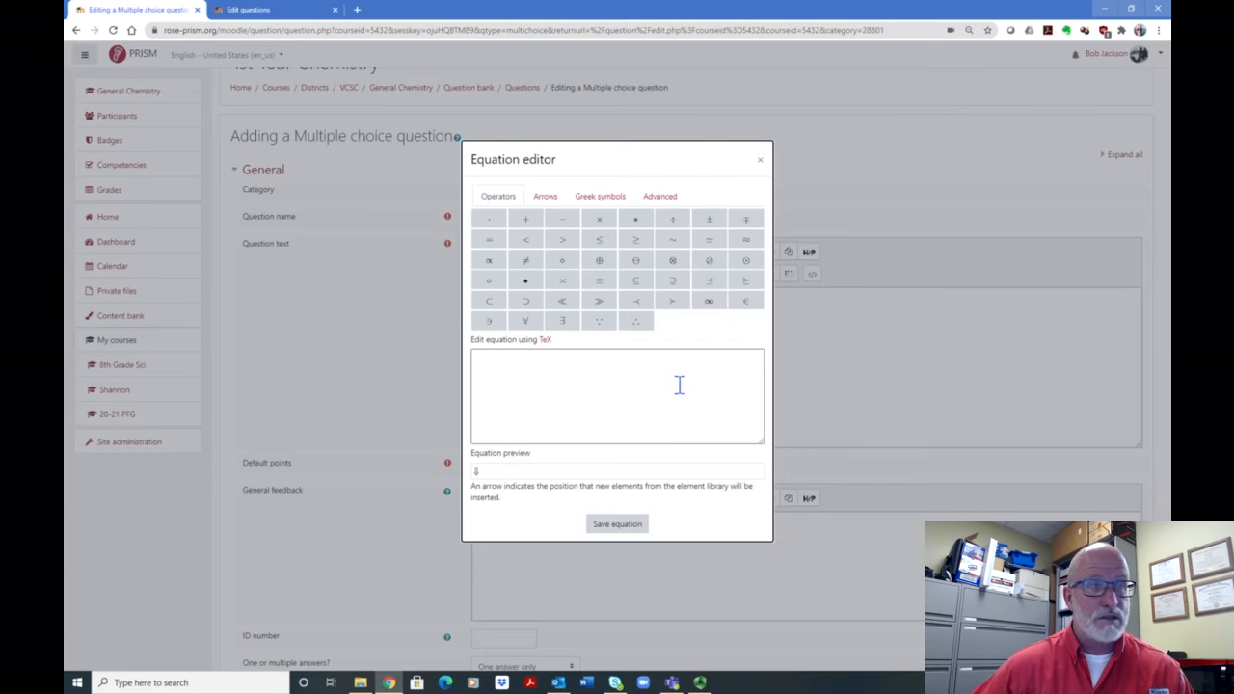
pyautogui.click(546, 196)
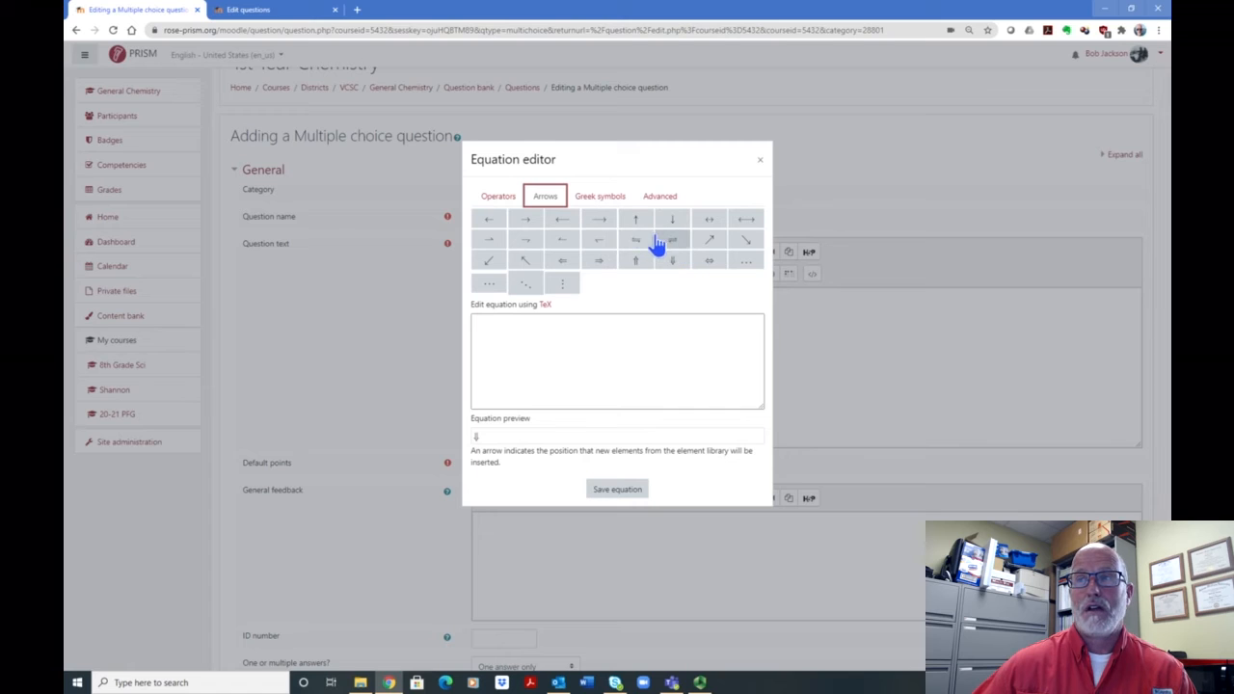
pyautogui.click(600, 201)
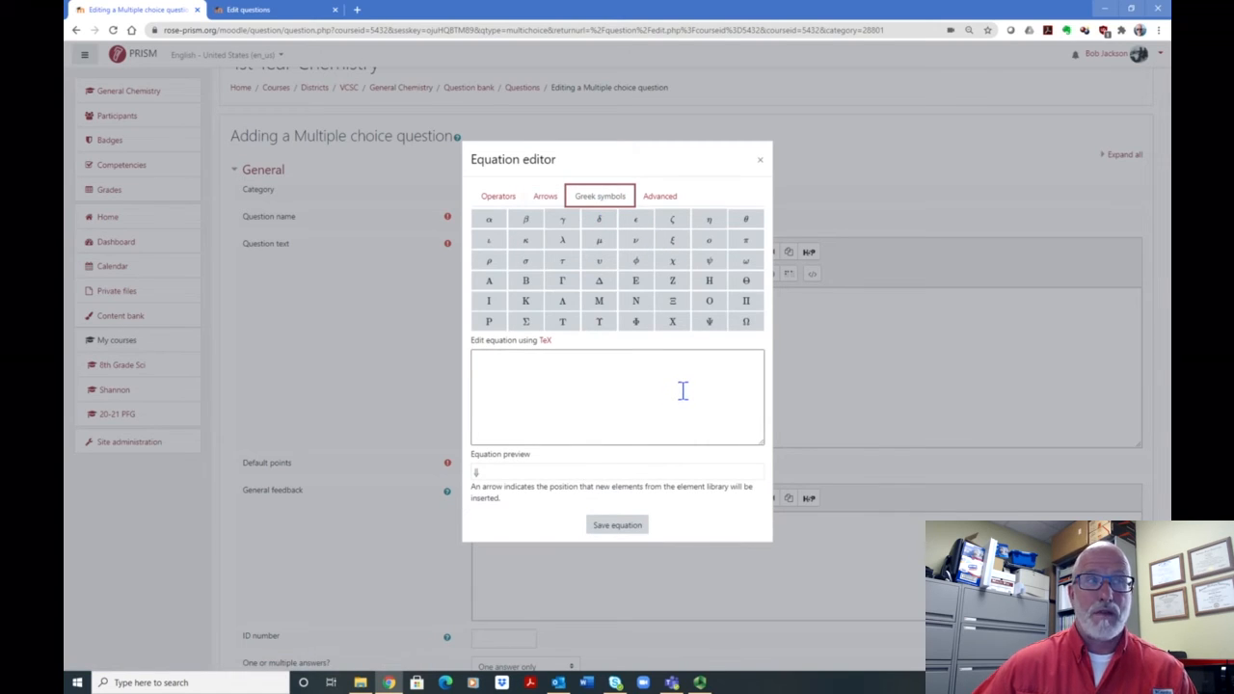
pyautogui.click(662, 199)
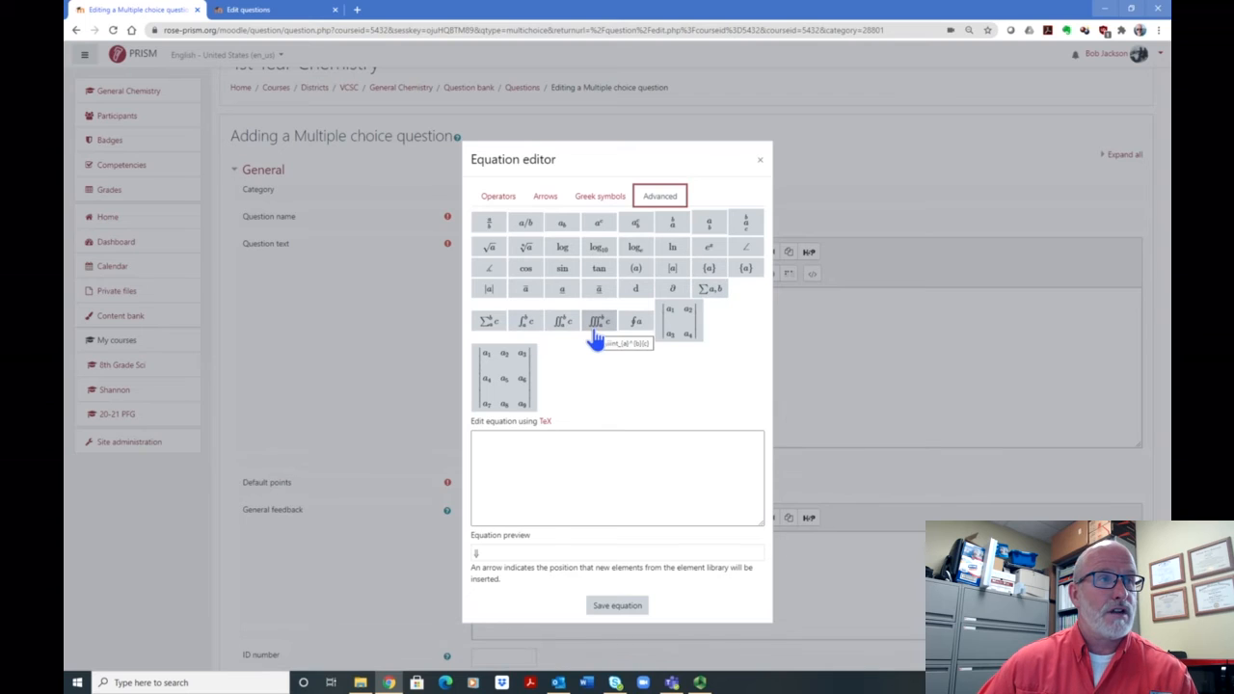
pyautogui.click(760, 162)
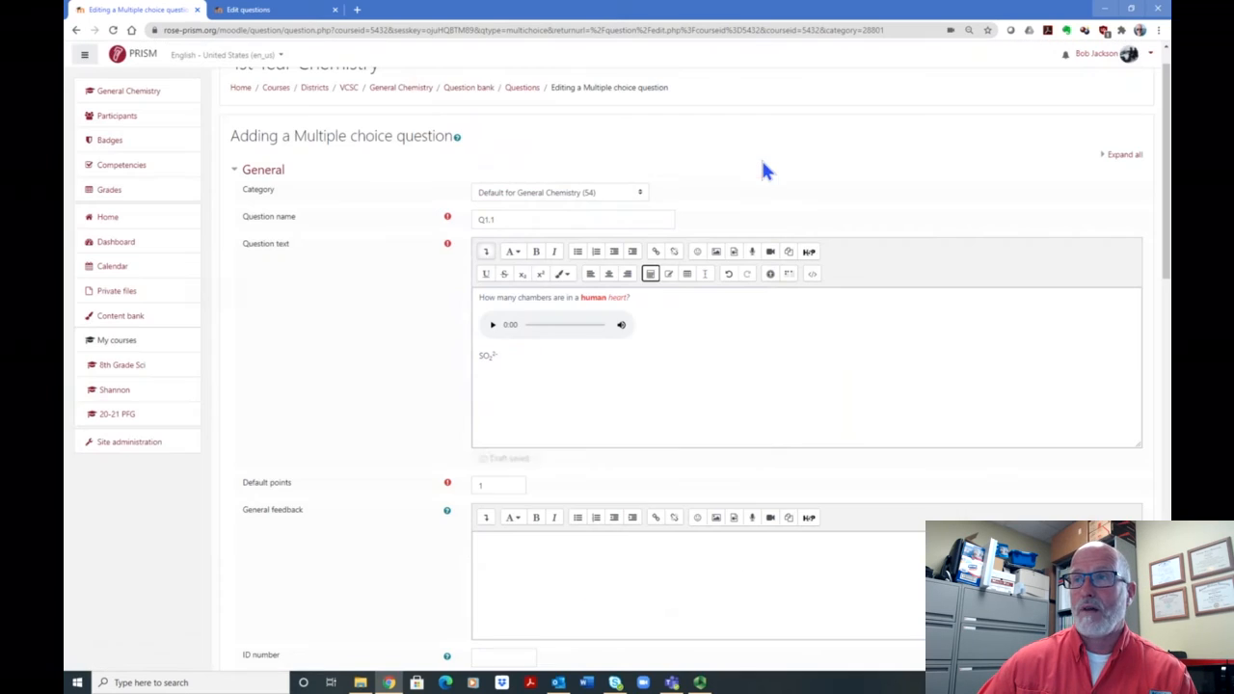
pyautogui.click(670, 275)
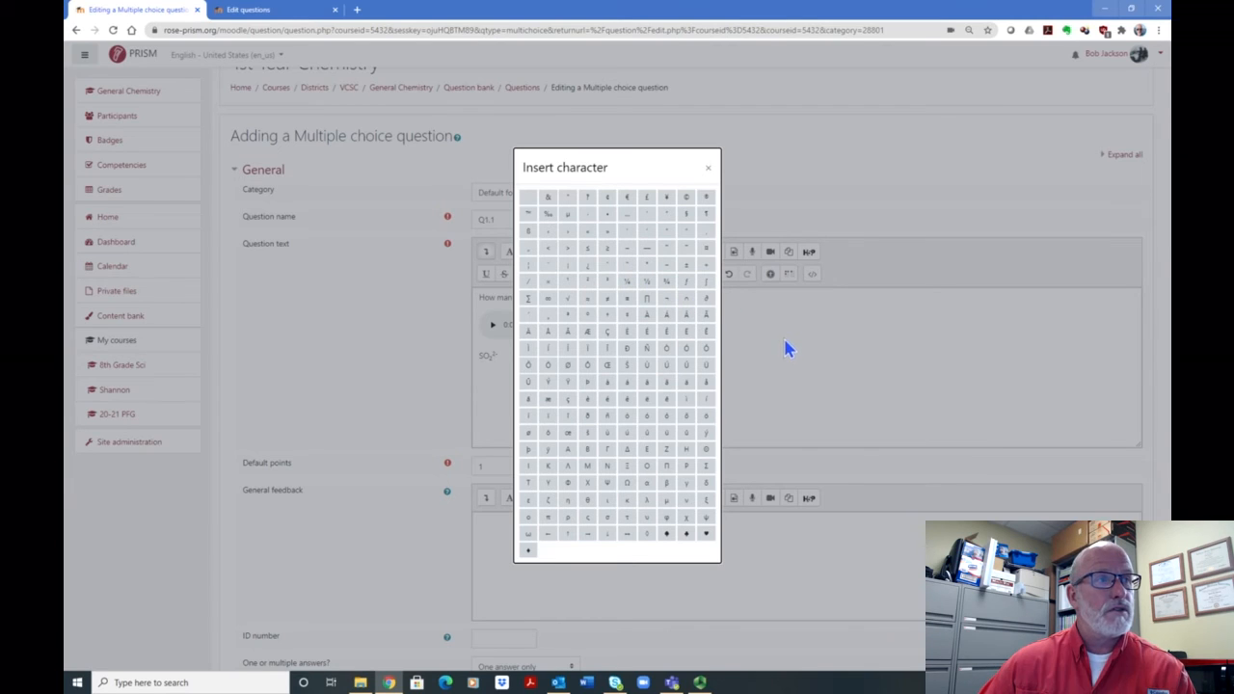
pyautogui.click(709, 169)
# Step: View the table creation options and the HTML source of the question text without changing anything
pyautogui.click(687, 277)
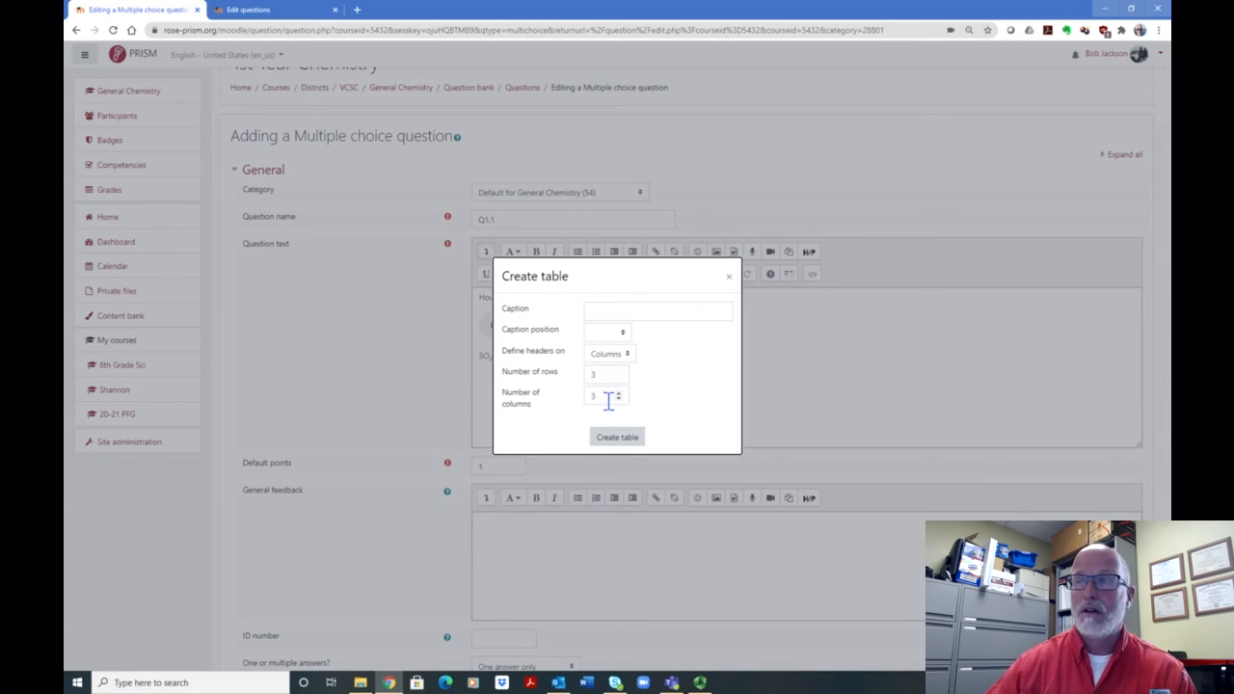
pyautogui.click(729, 278)
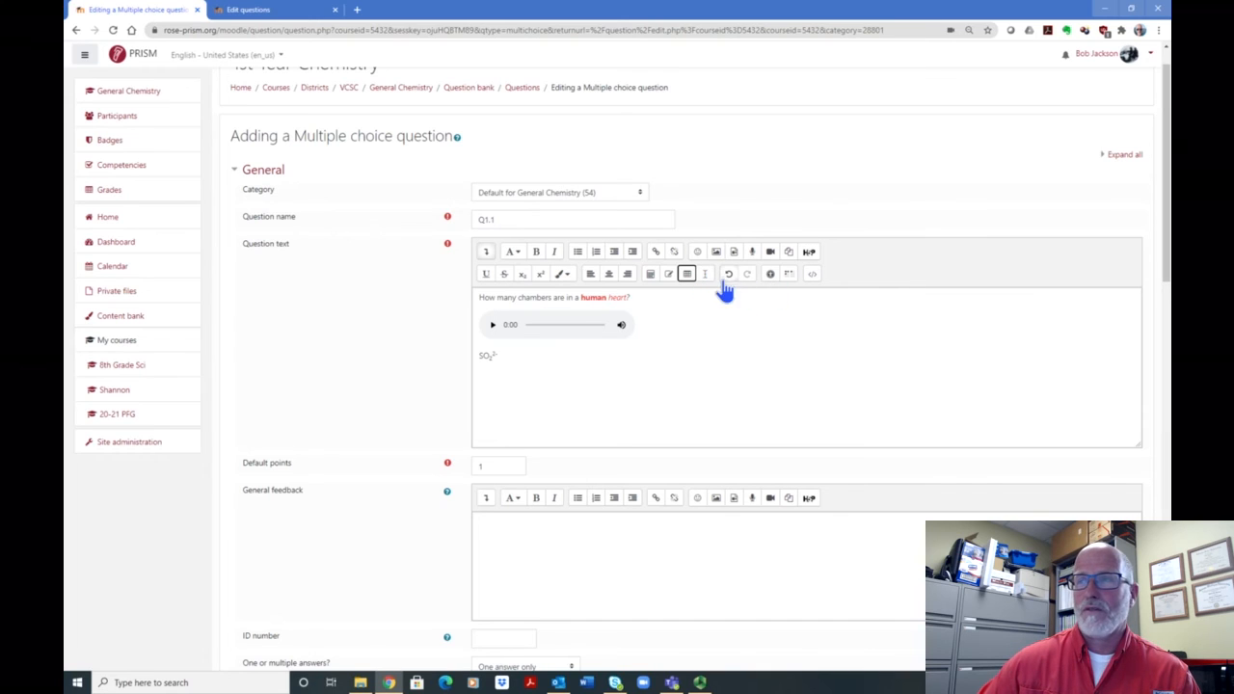
pyautogui.click(813, 275)
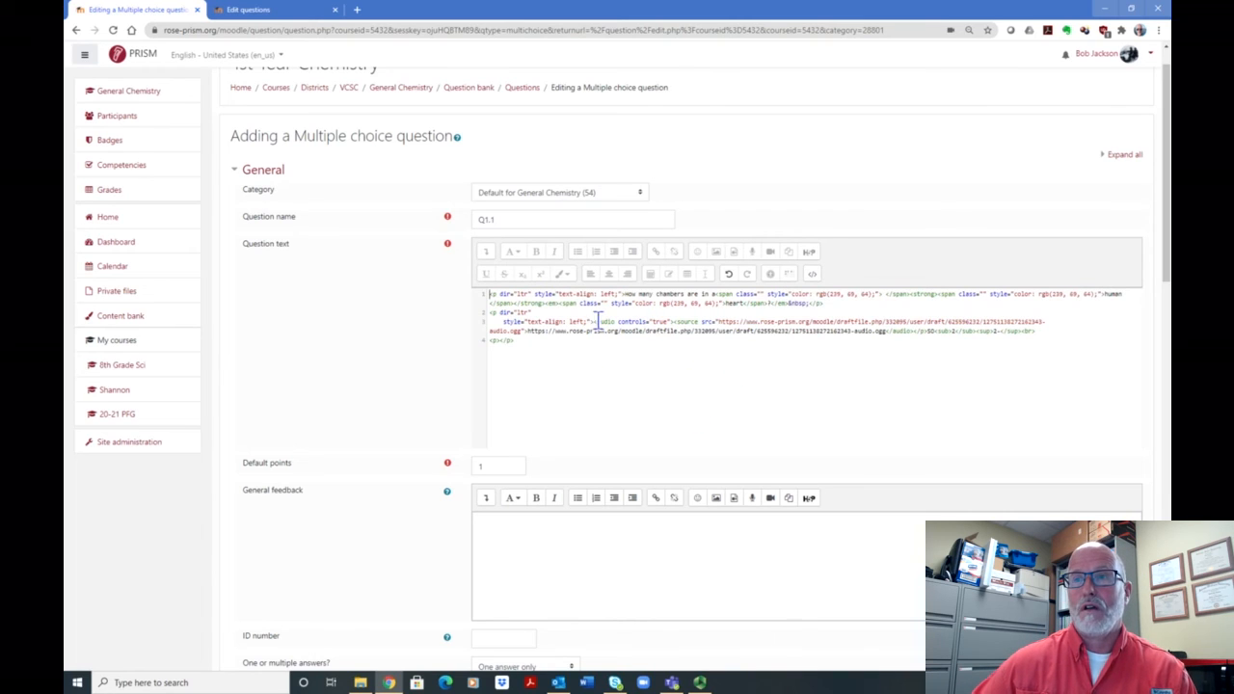
pyautogui.click(812, 274)
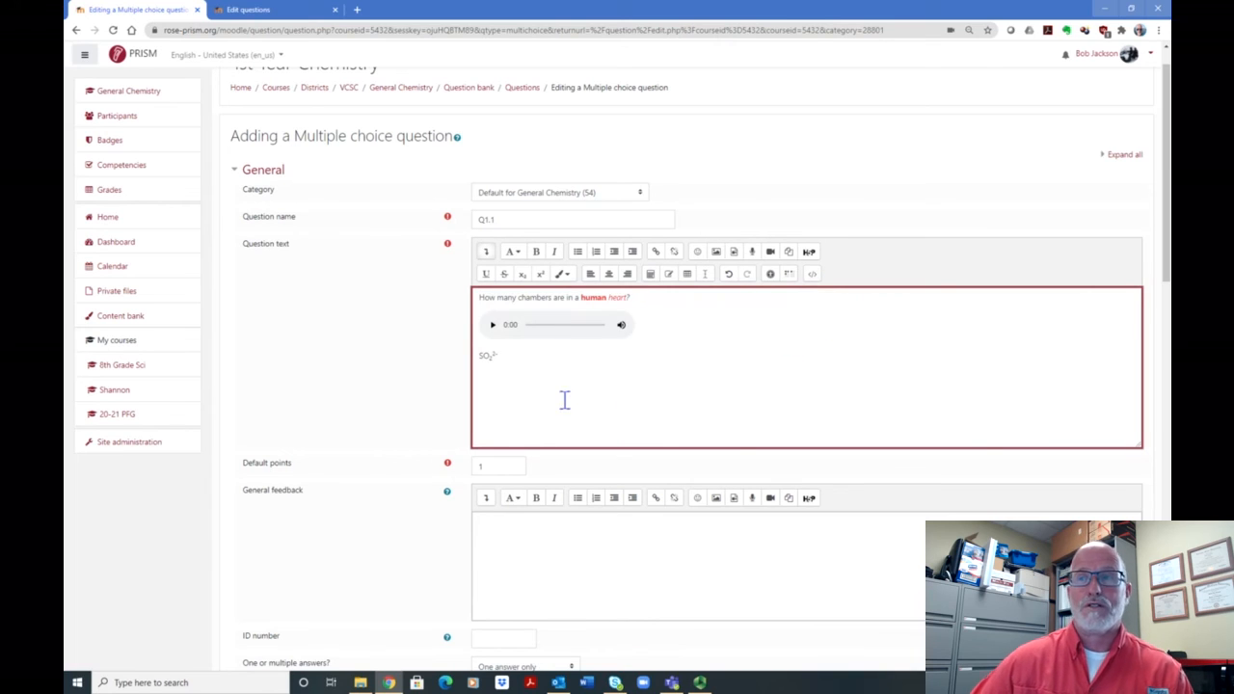
# Step: Delete the SO formula and the audio clip from the question text, keeping only the question sentence
pyautogui.click(550, 361)
pyautogui.press('BackSpace')
pyautogui.press('BackSpace')
pyautogui.press('BackSpace')
pyautogui.press('BackSpace')
pyautogui.press('BackSpace')
pyautogui.press('BackSpace')
pyautogui.press('BackSpace')
pyautogui.press('BackSpace')
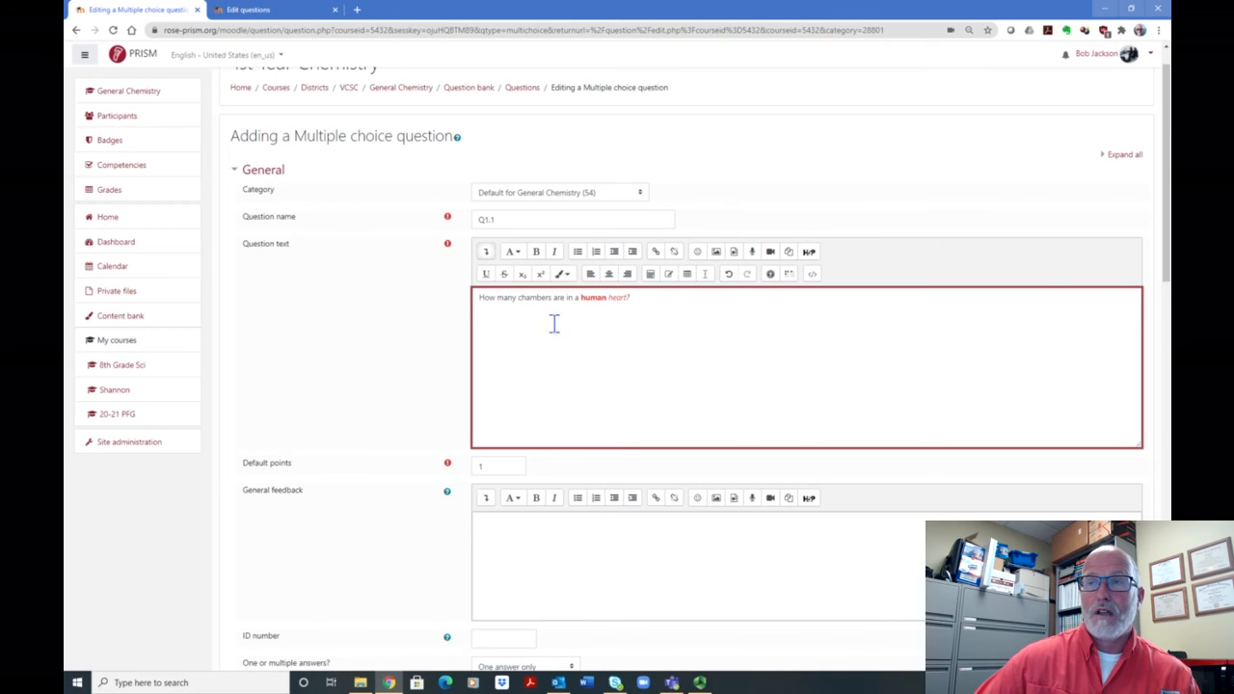
# Step: Review the remaining question settings and the answer choice, grade and feedback fields, including the option for adding more choices
pyautogui.scroll(-2, 736, 317)
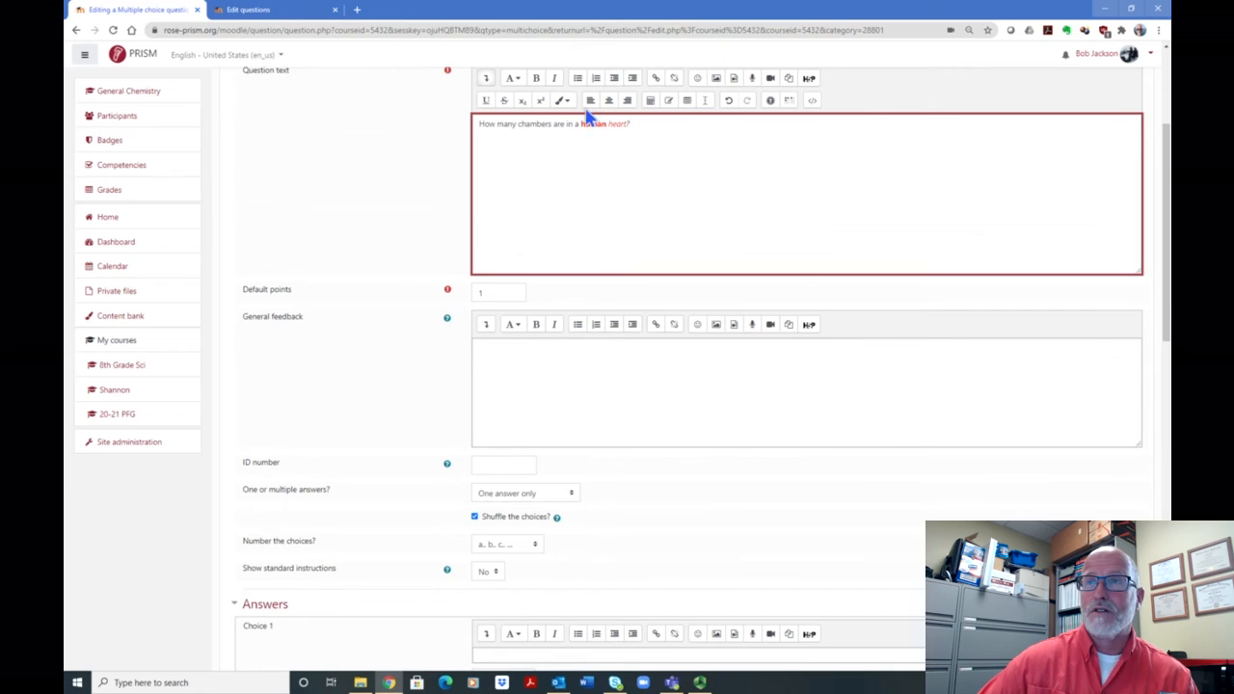
pyautogui.scroll(-5, 823, 252)
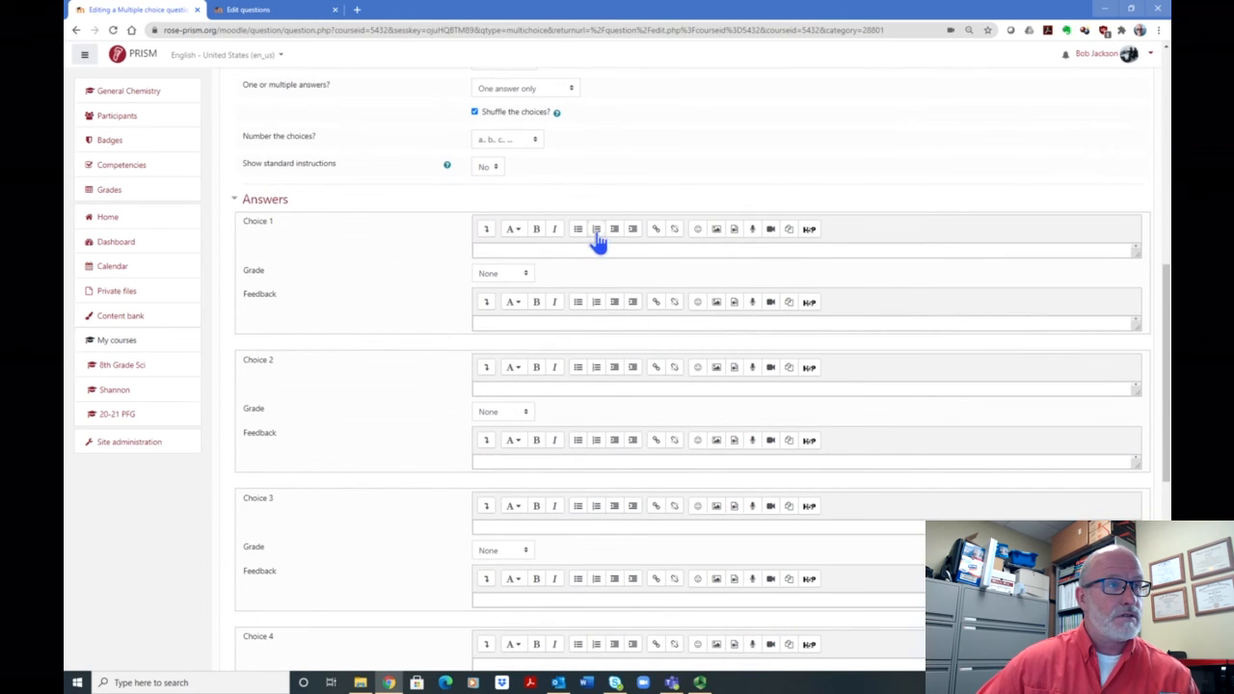
pyautogui.scroll(-1, 750, 300)
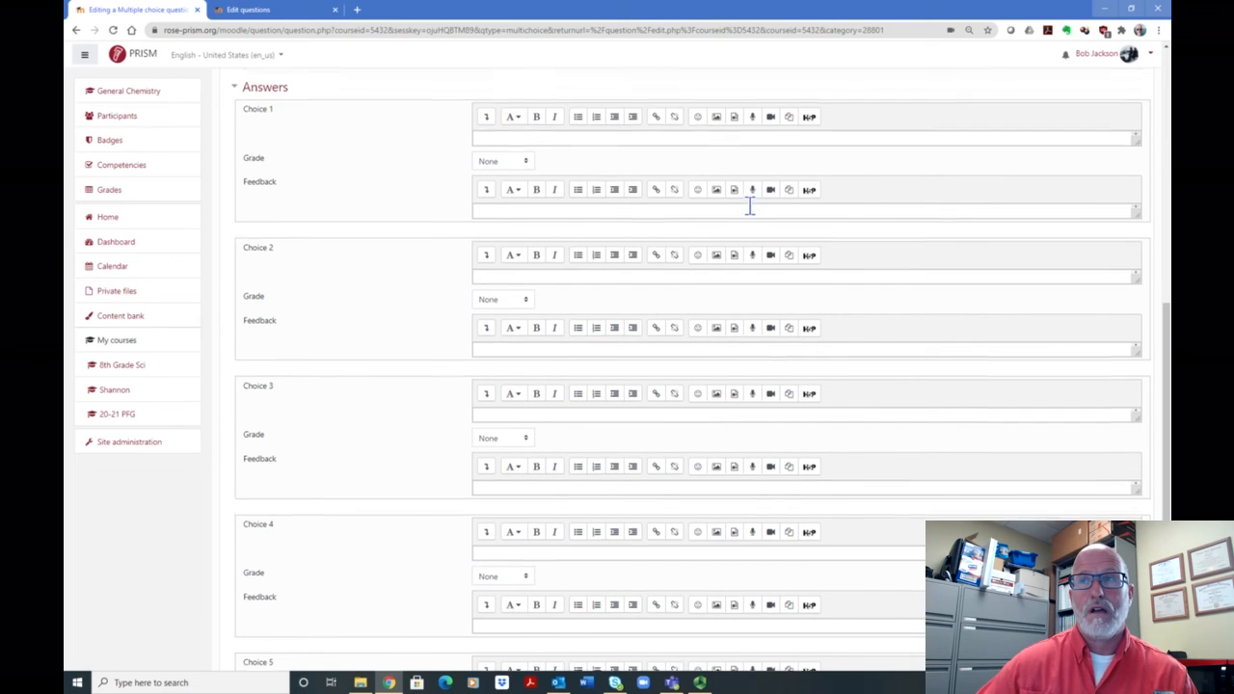
pyautogui.scroll(1, 749, 202)
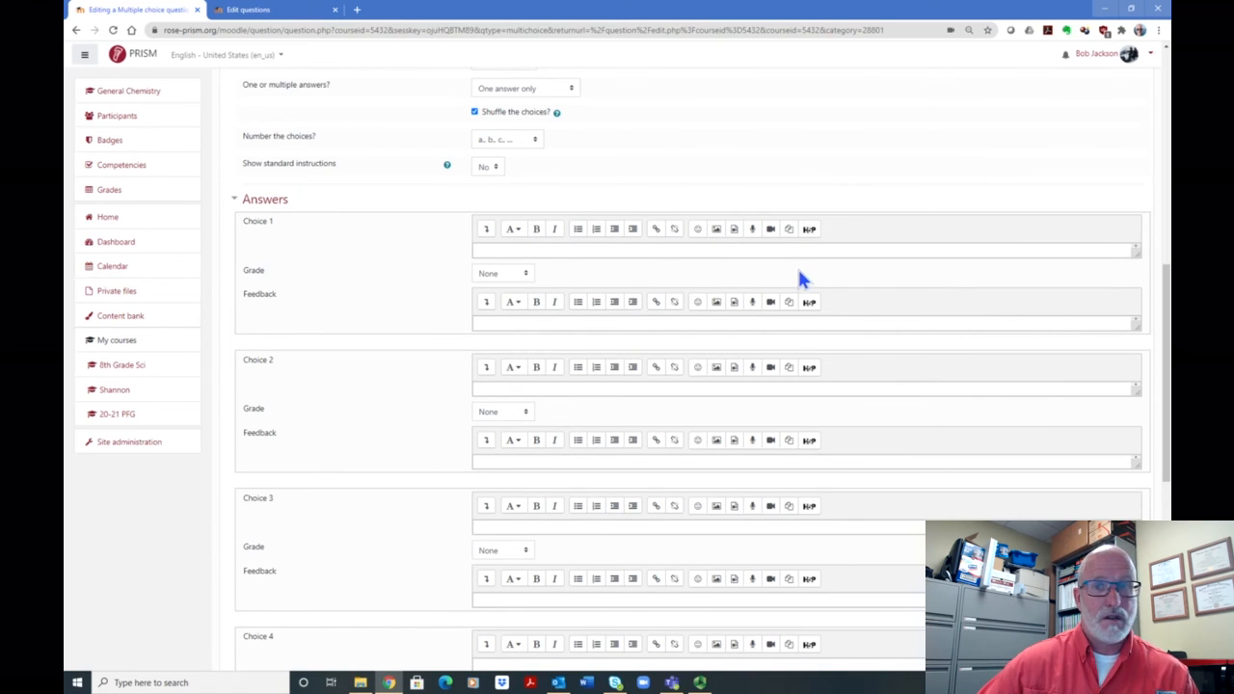
pyautogui.scroll(-1, 797, 267)
pyautogui.scroll(-1, 789, 250)
pyautogui.scroll(-3, 786, 246)
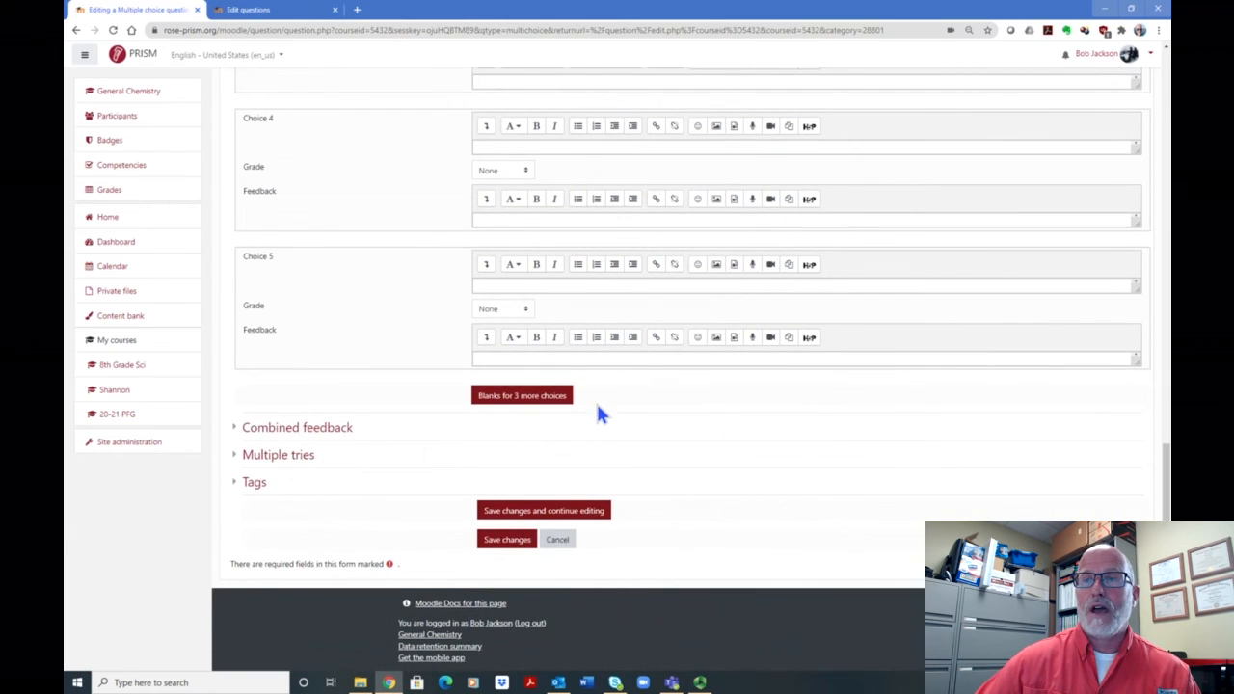
pyautogui.scroll(5, 561, 245)
pyautogui.scroll(-2, 564, 232)
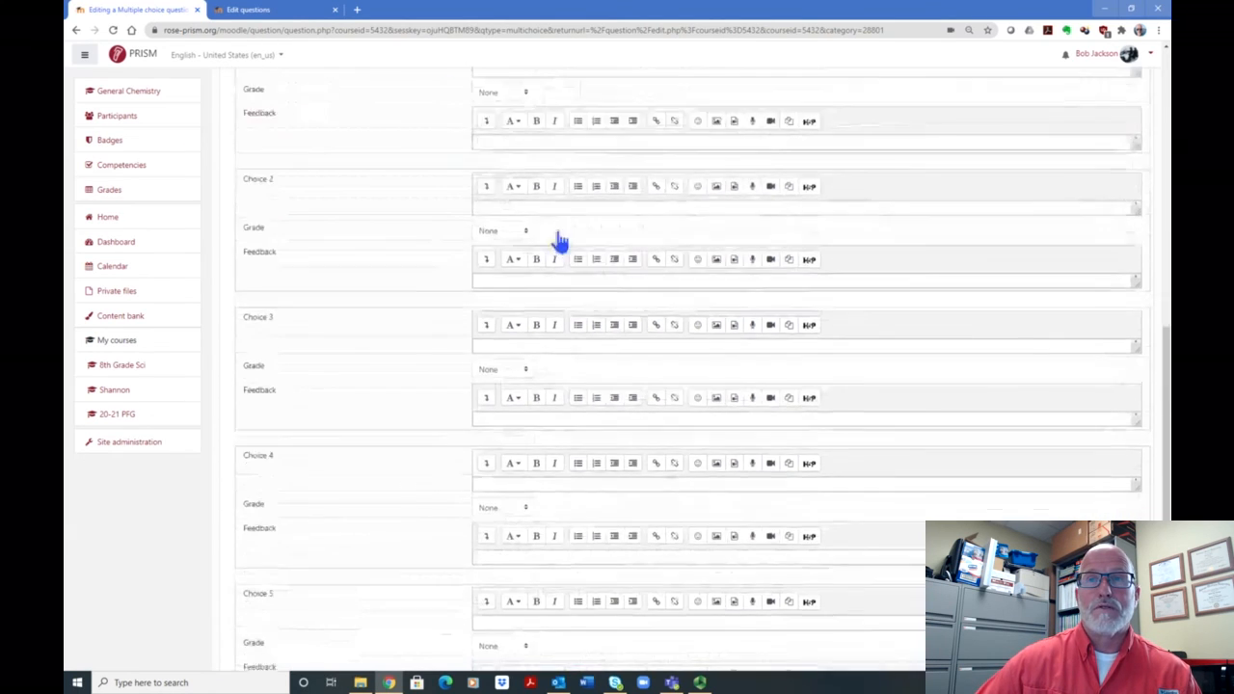
pyautogui.scroll(-1, 378, 526)
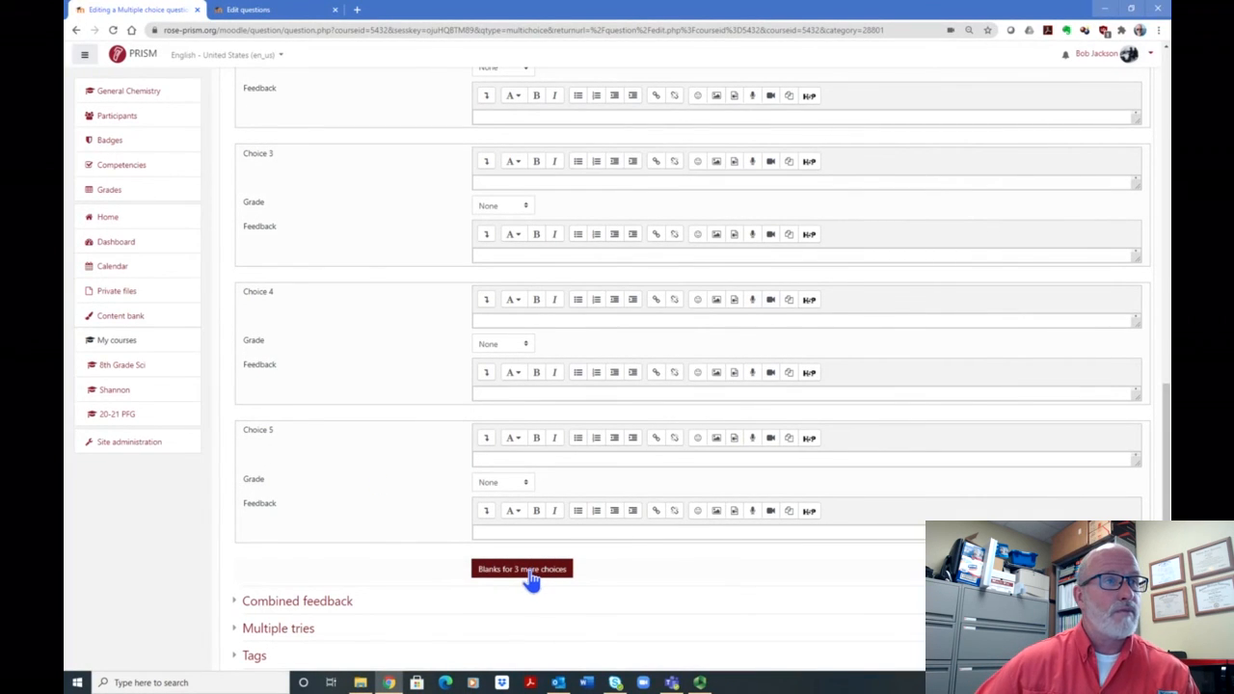
pyautogui.scroll(-1, 535, 569)
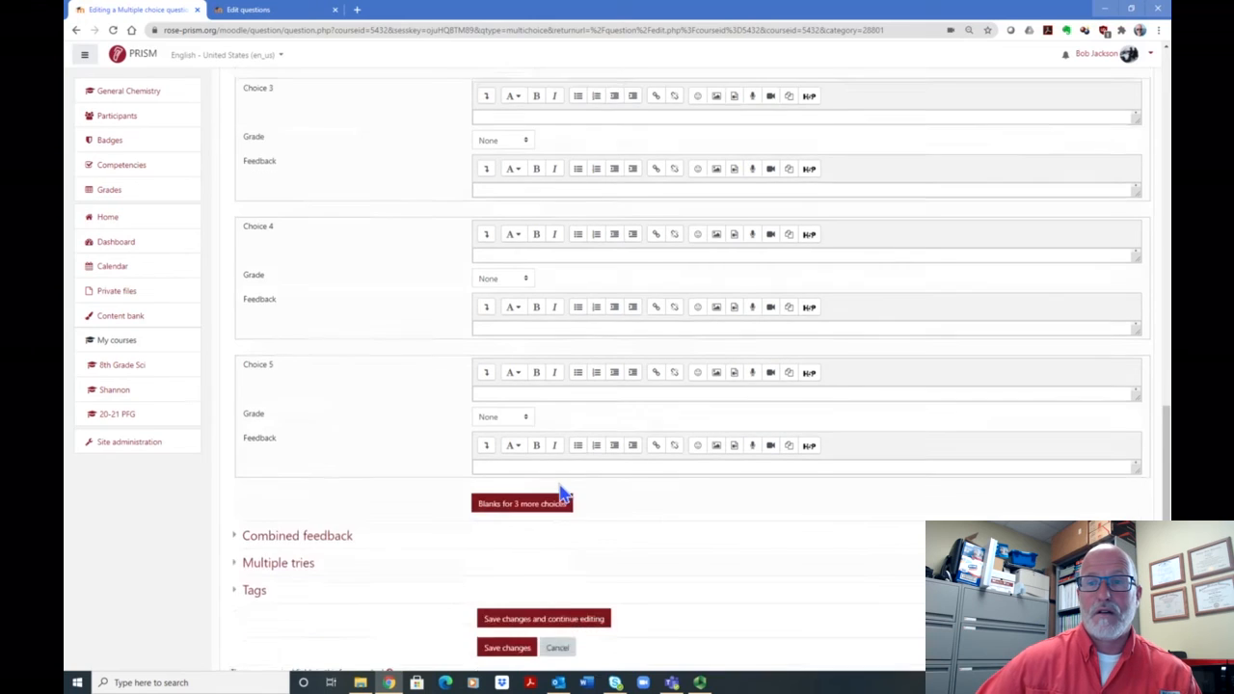
# Step: Expand the combined feedback section and examine its responses for correct, partially correct and incorrect answers
pyautogui.click(326, 490)
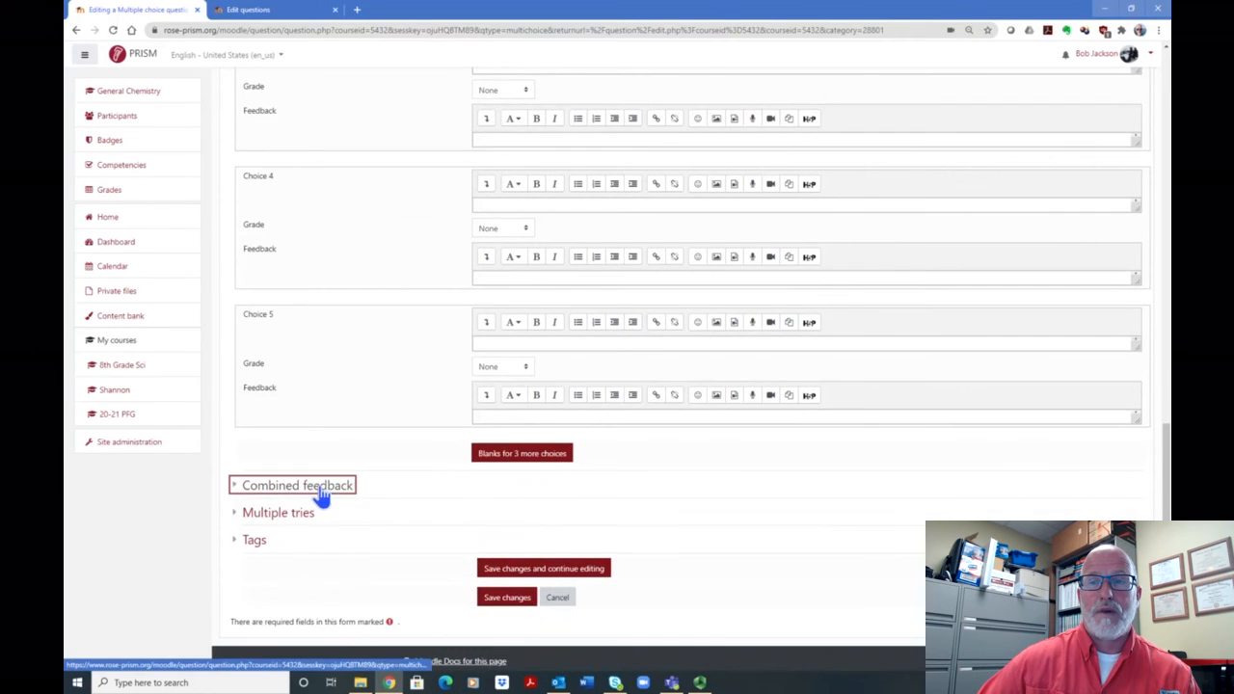
pyautogui.scroll(-1, 579, 478)
pyautogui.scroll(-2, 675, 434)
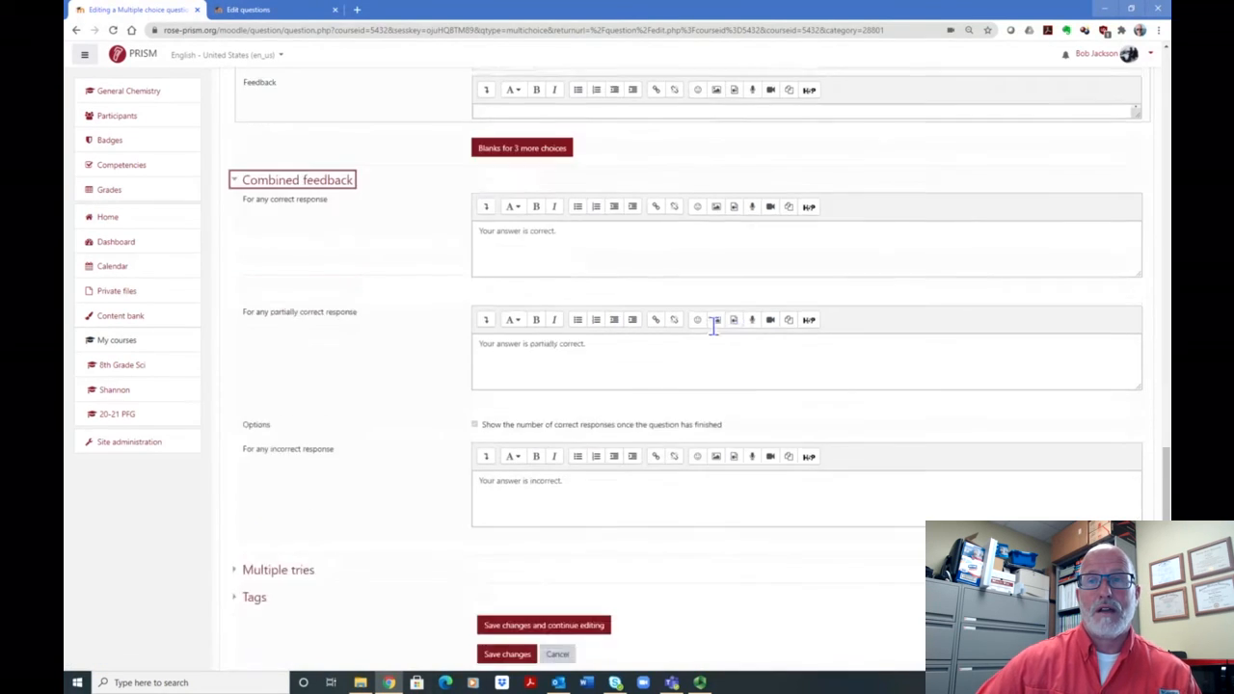
# Step: Enter "Four" as the answer for Choice 1 and set its grade to 100%
pyautogui.scroll(2, 482, 232)
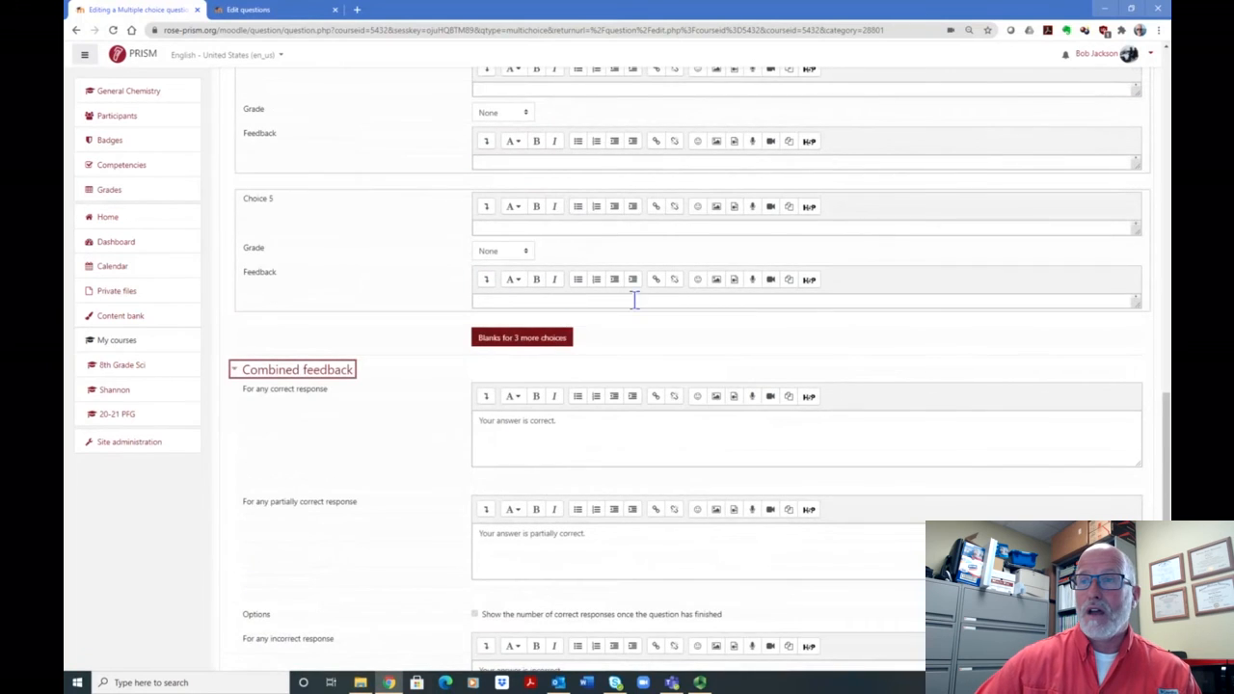
pyautogui.scroll(3, 569, 367)
pyautogui.scroll(3, 549, 224)
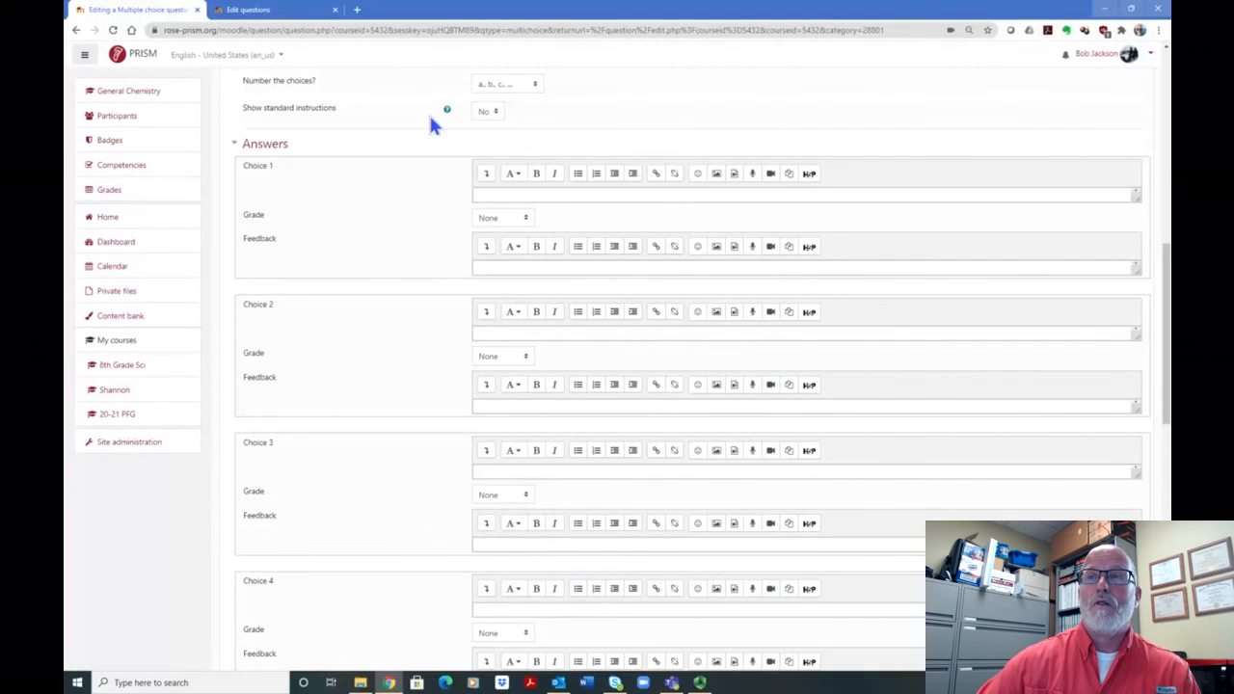
pyautogui.click(579, 196)
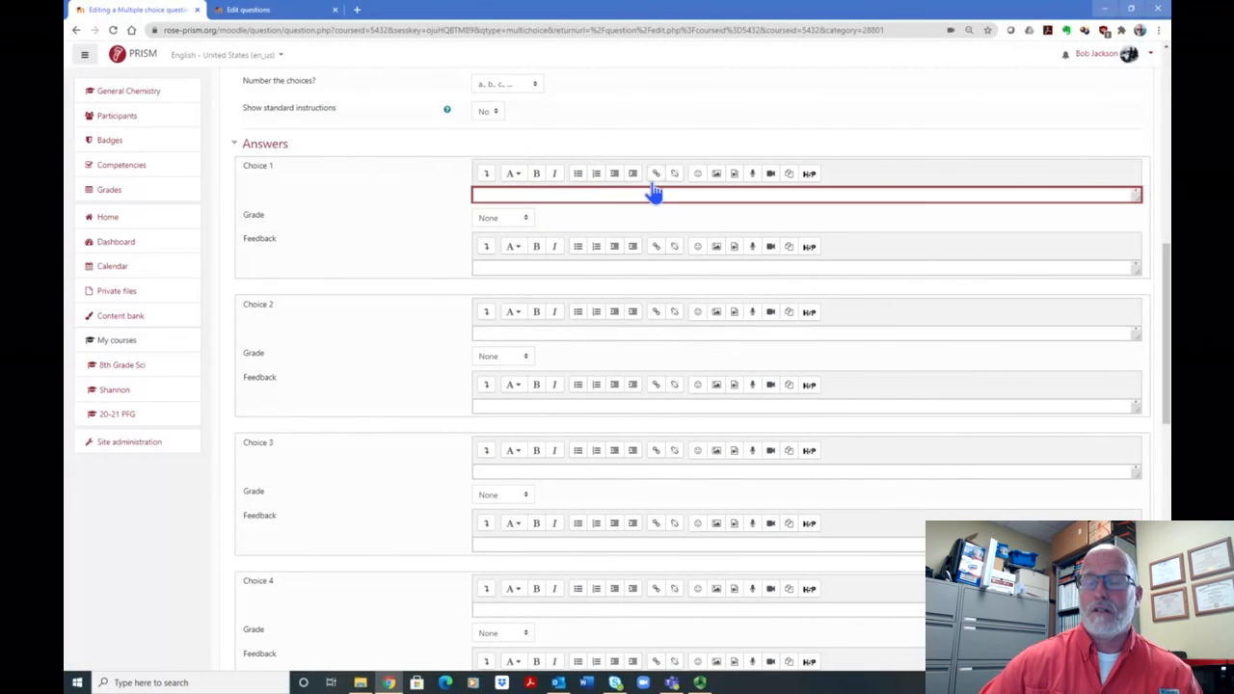
pyautogui.write('Fourt')
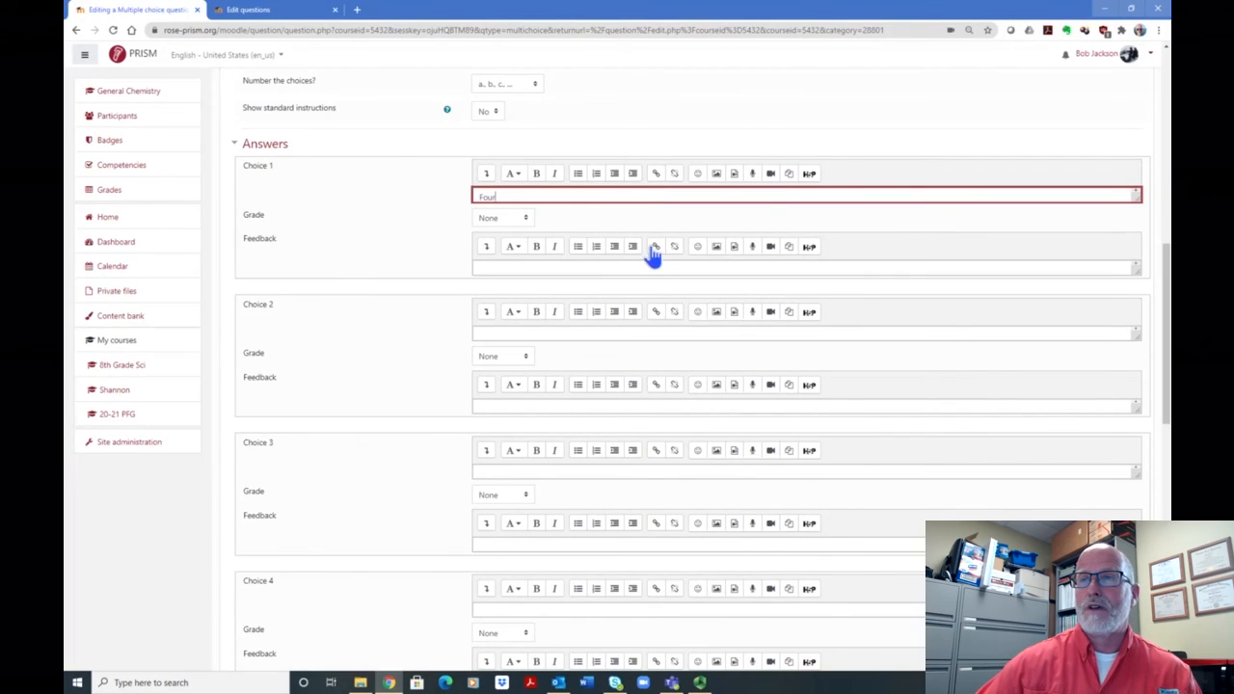
pyautogui.click(526, 220)
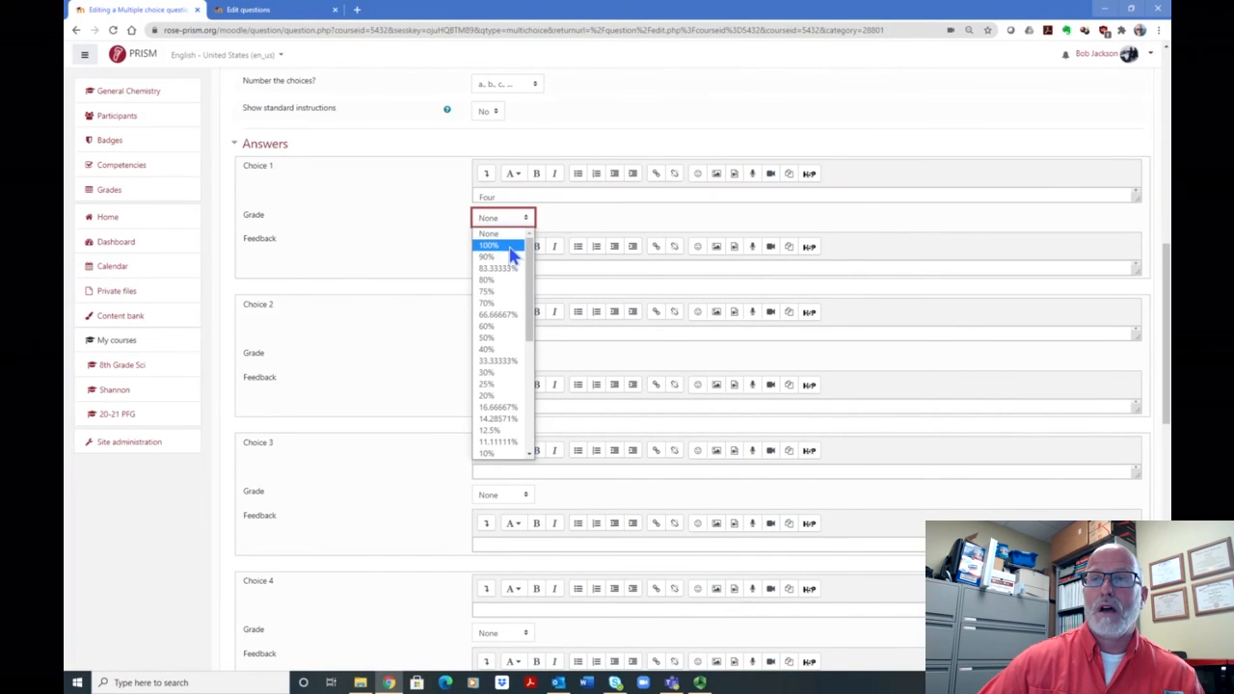
pyautogui.click(511, 253)
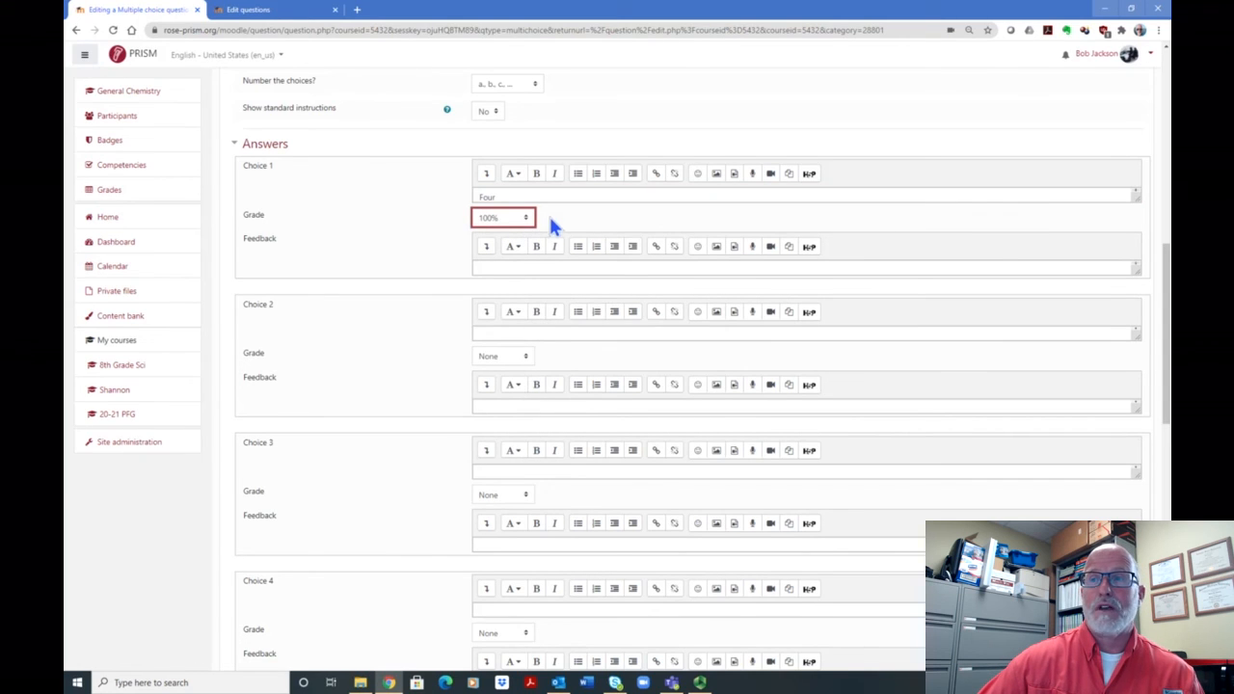
# Step: Enter "Two" as the answer for Choice 2, leaving its grade at None
pyautogui.click(520, 332)
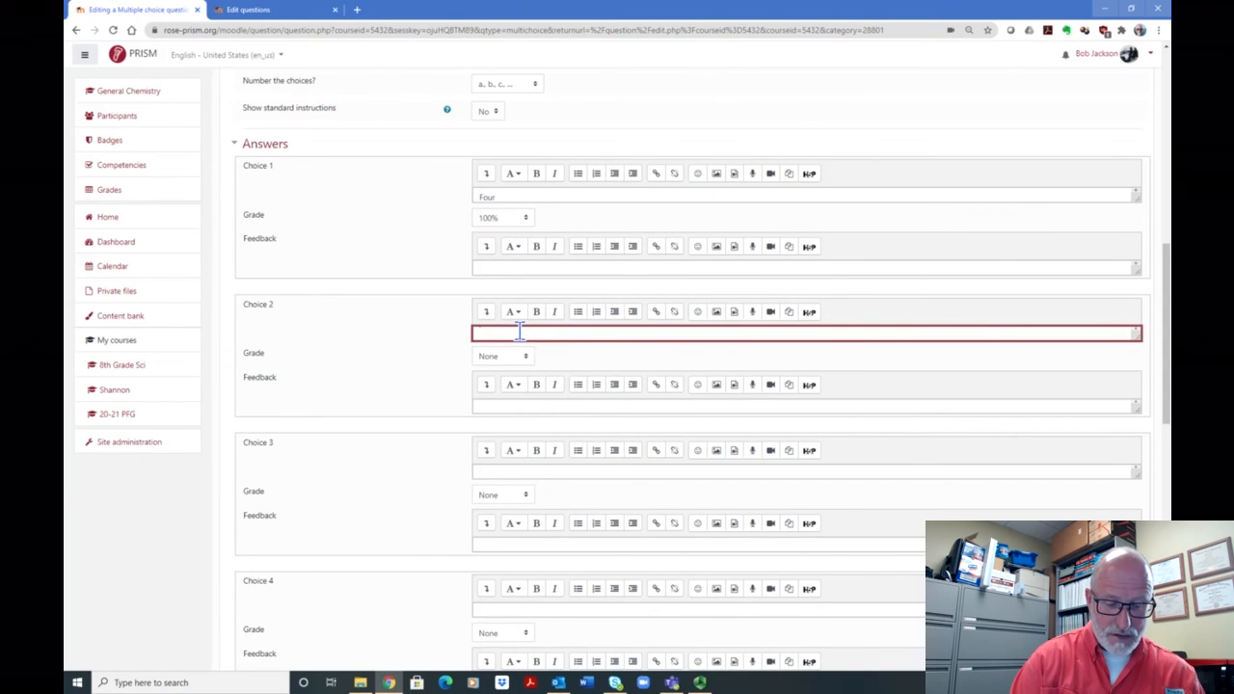
pyautogui.write('Two')
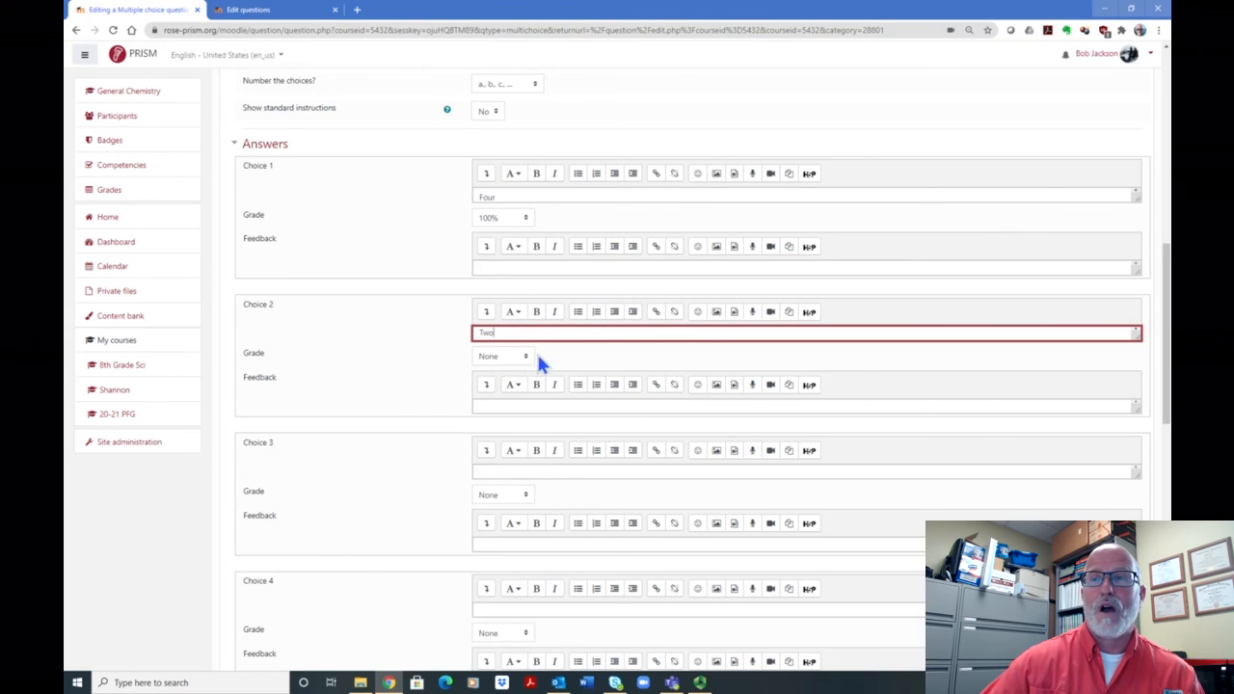
pyautogui.click(591, 352)
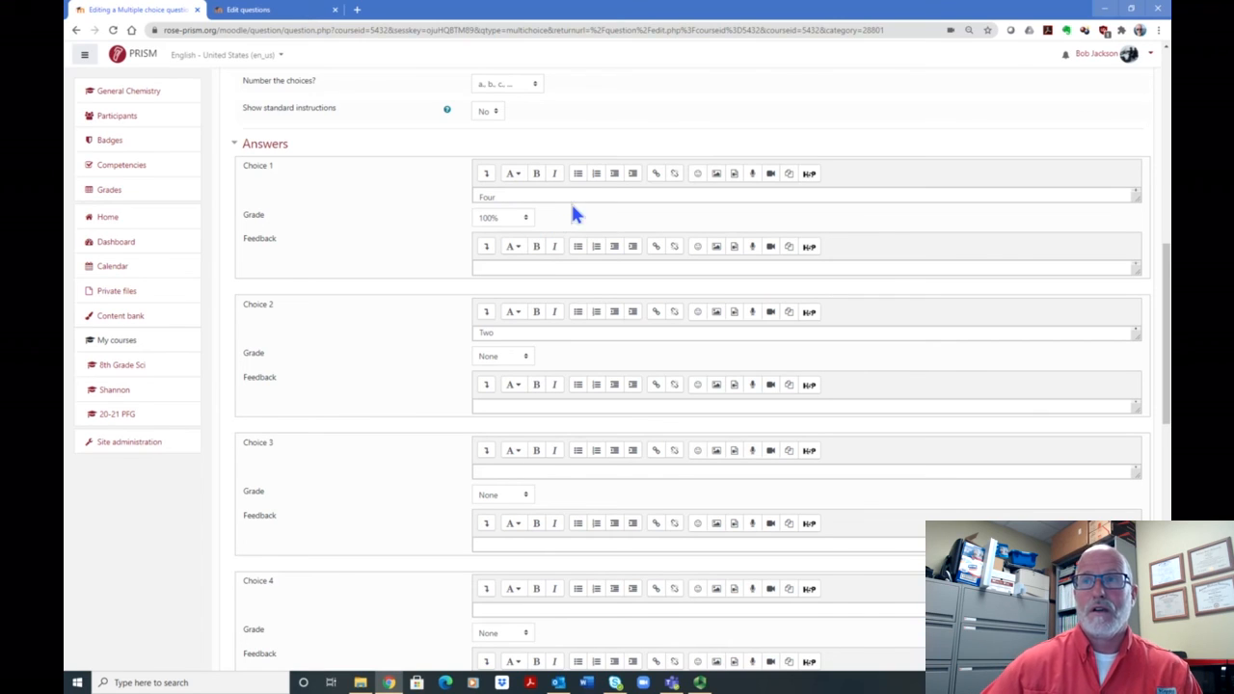
# Step: Add the feedback "Great job correct answer!" with a smiley emoji to Choice 1
pyautogui.click(508, 268)
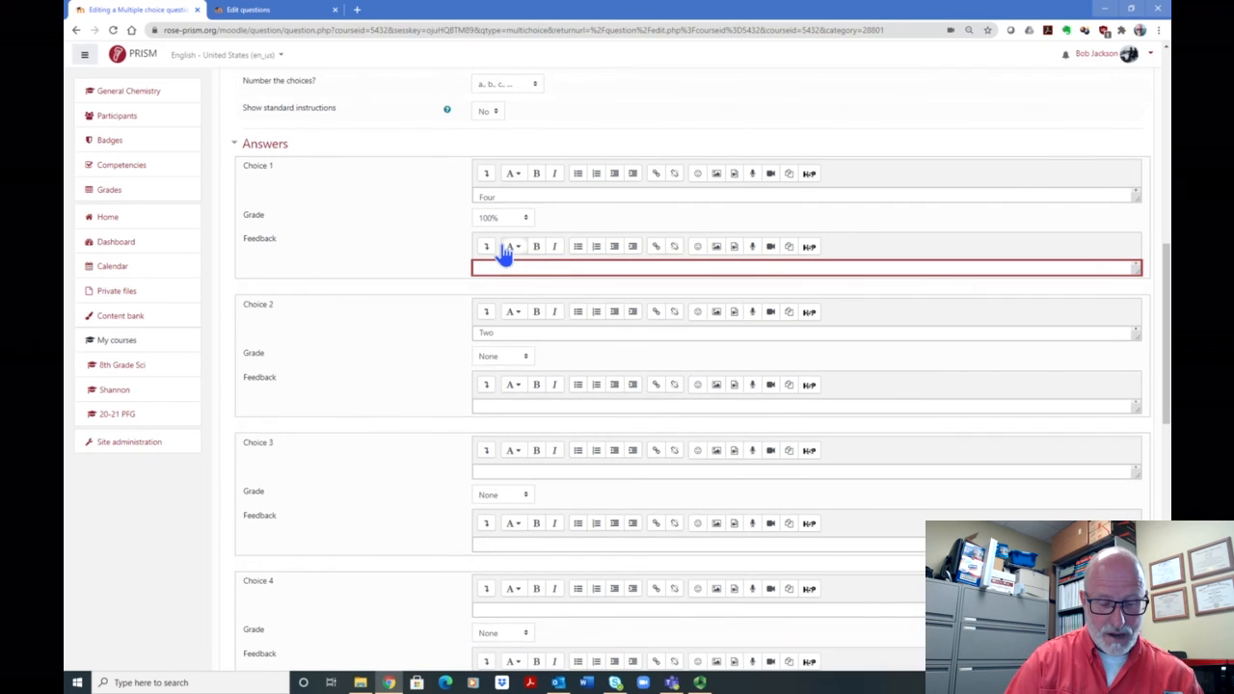
pyautogui.write('Great')
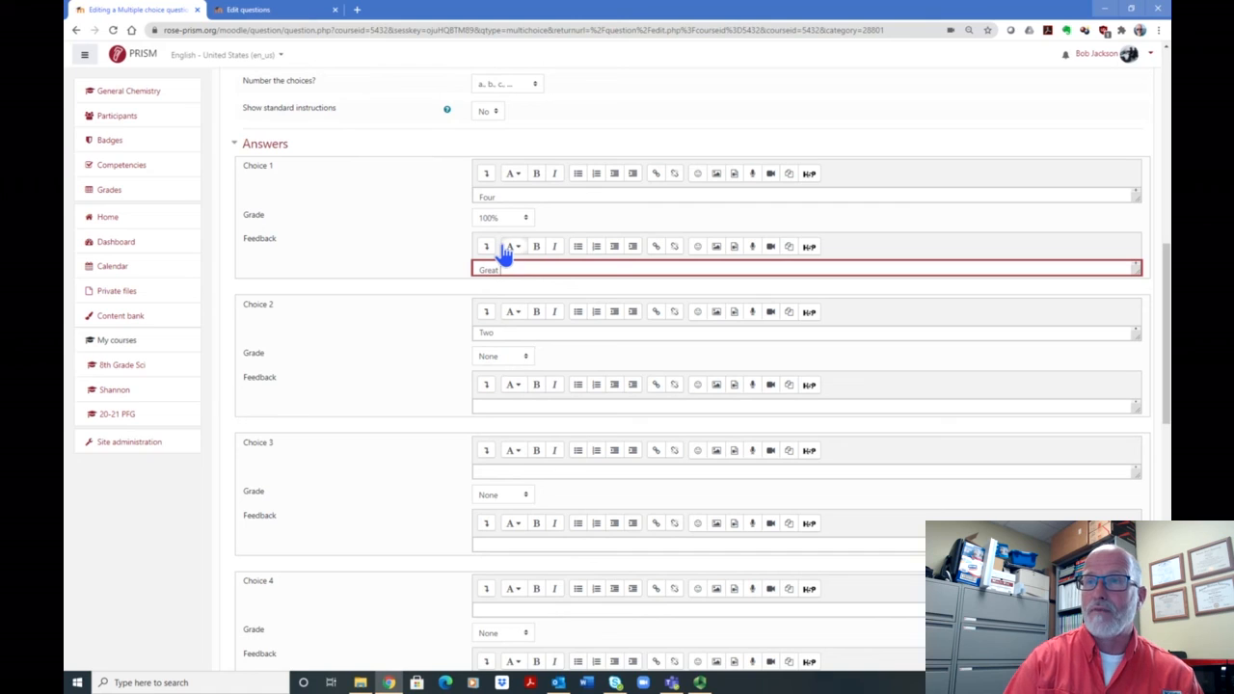
pyautogui.write(' job cor')
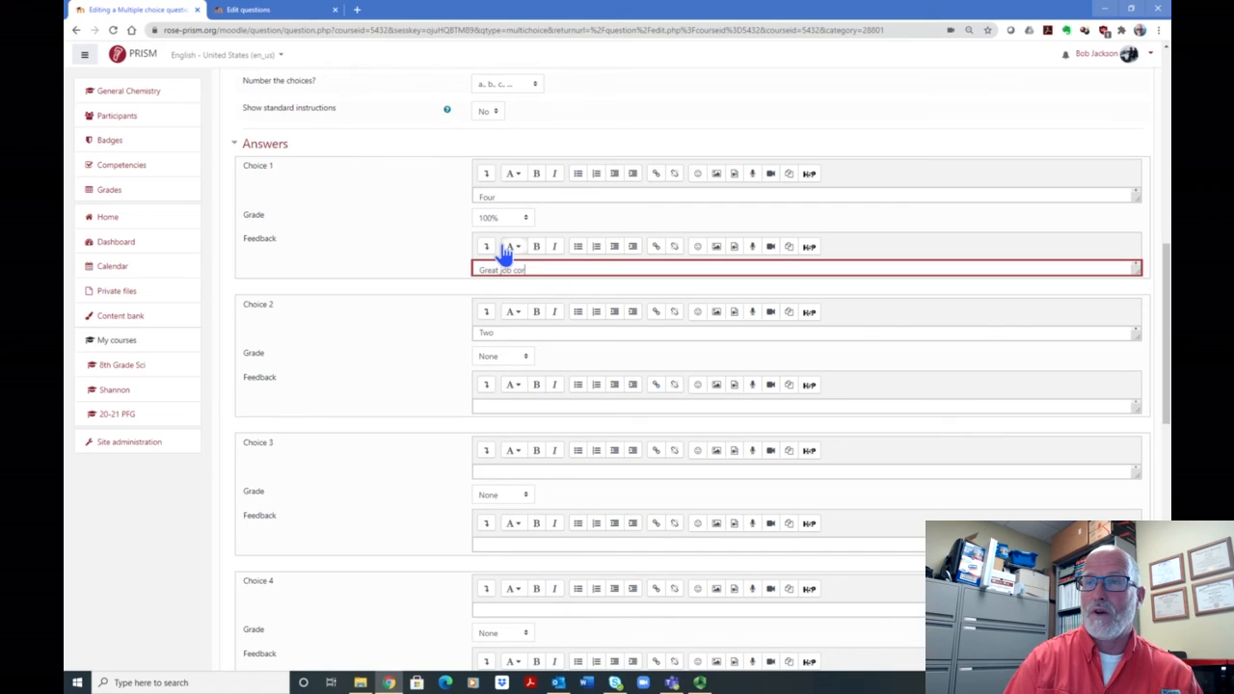
pyautogui.write('rect answer')
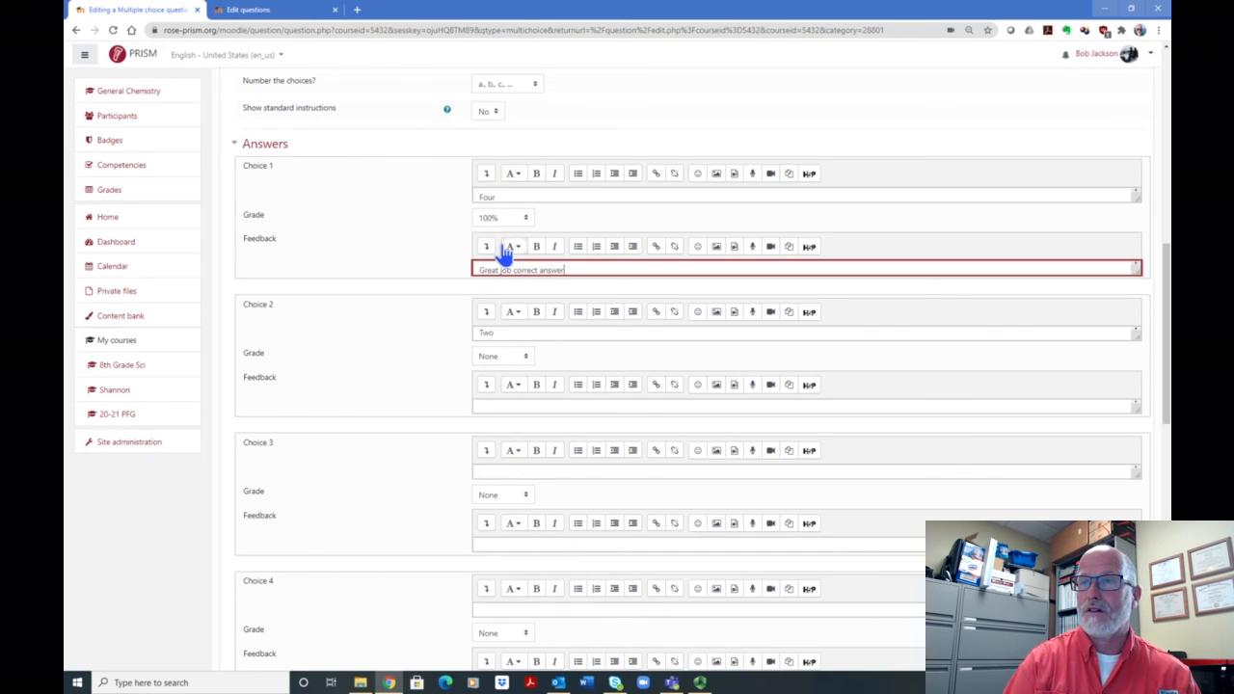
pyautogui.write('!')
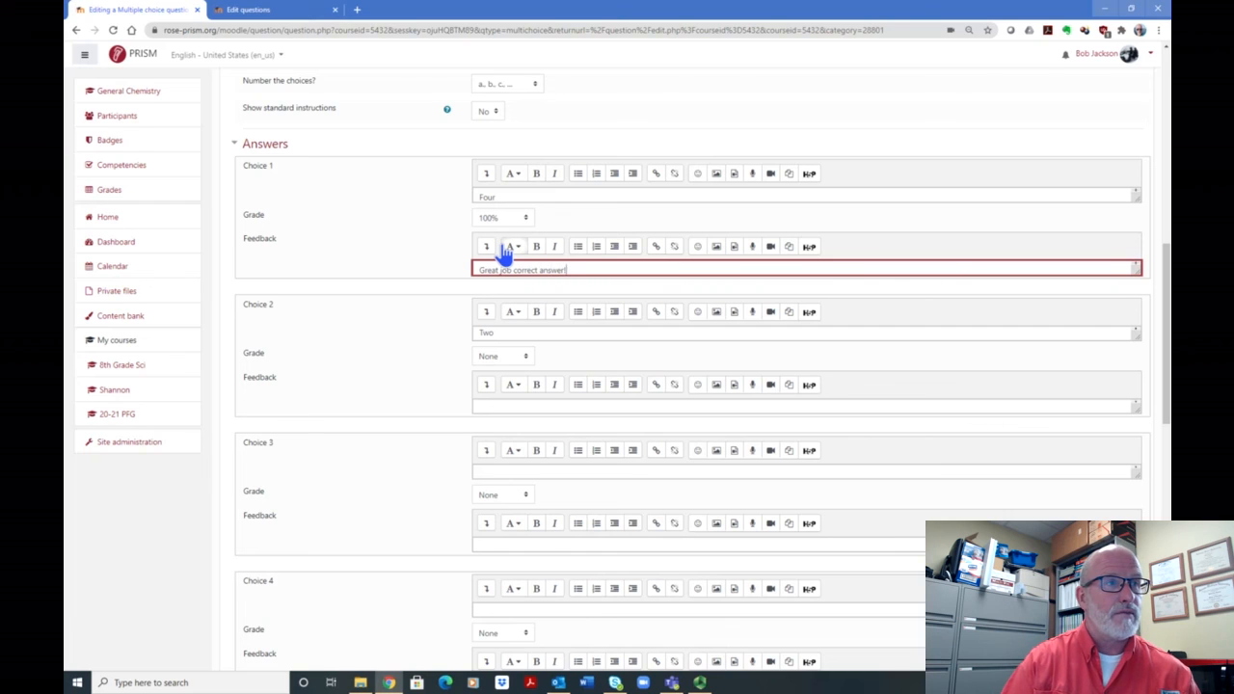
pyautogui.click(701, 250)
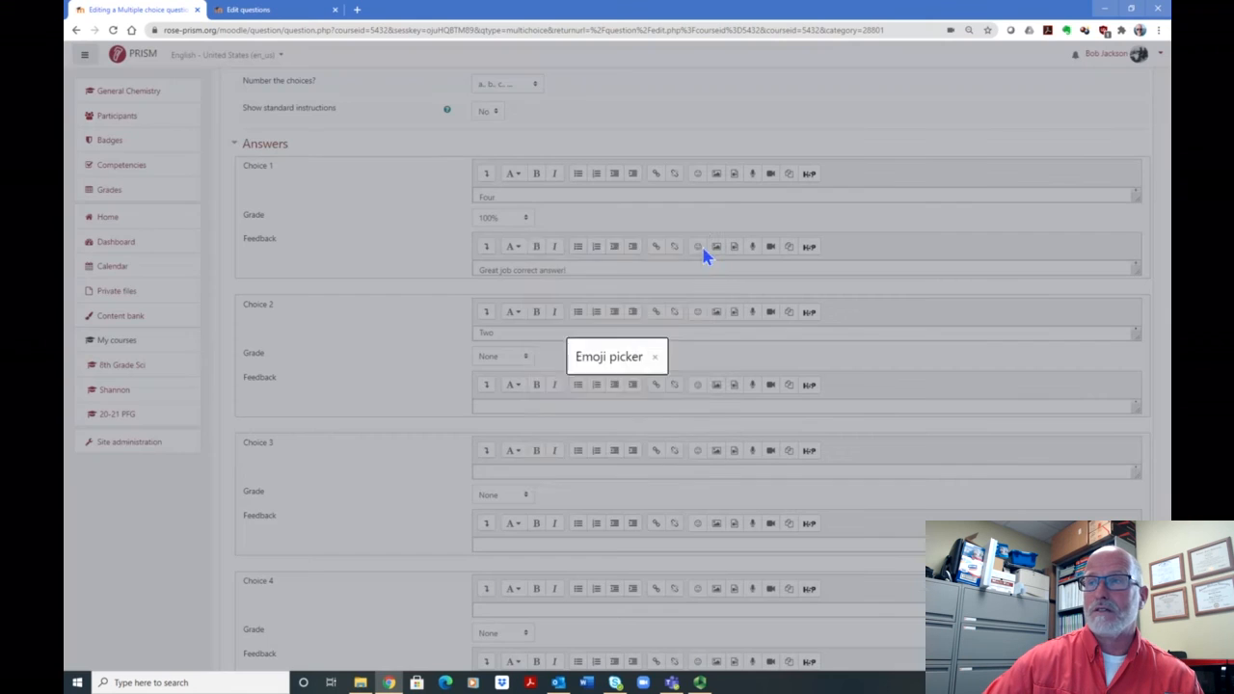
pyautogui.click(541, 351)
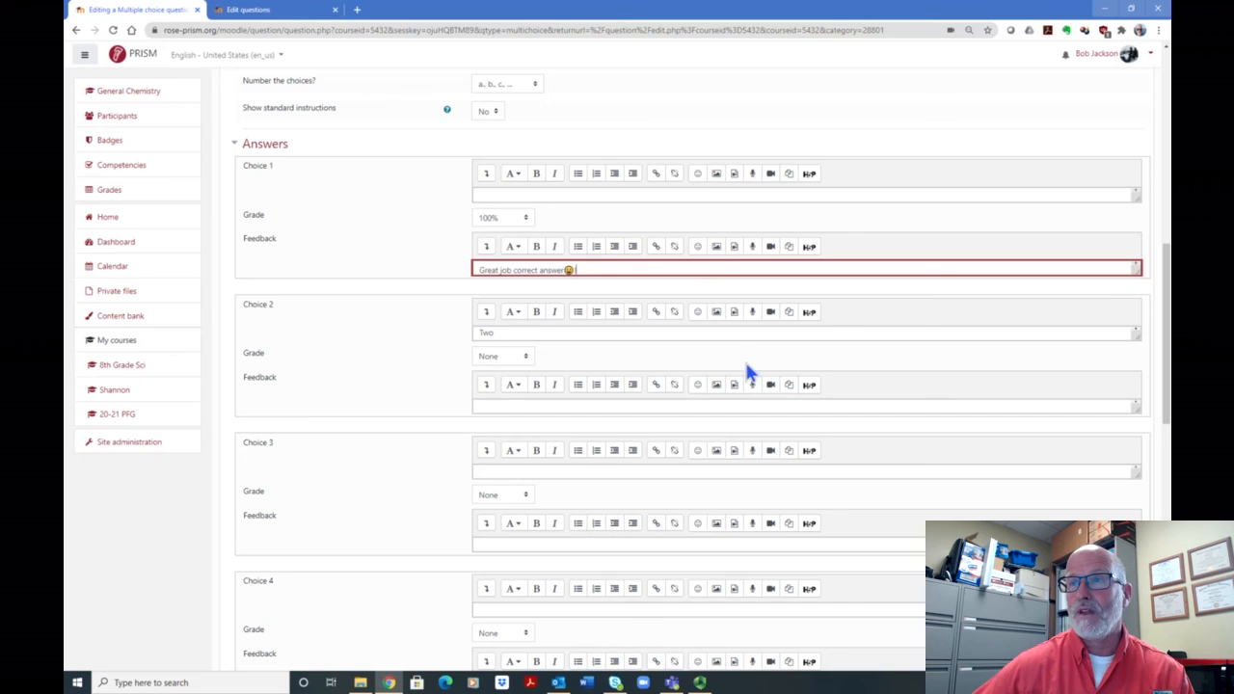
# Step: Review the combined feedback responses and look through the emoji picker for the correct response without inserting anything
pyautogui.scroll(-3, 747, 365)
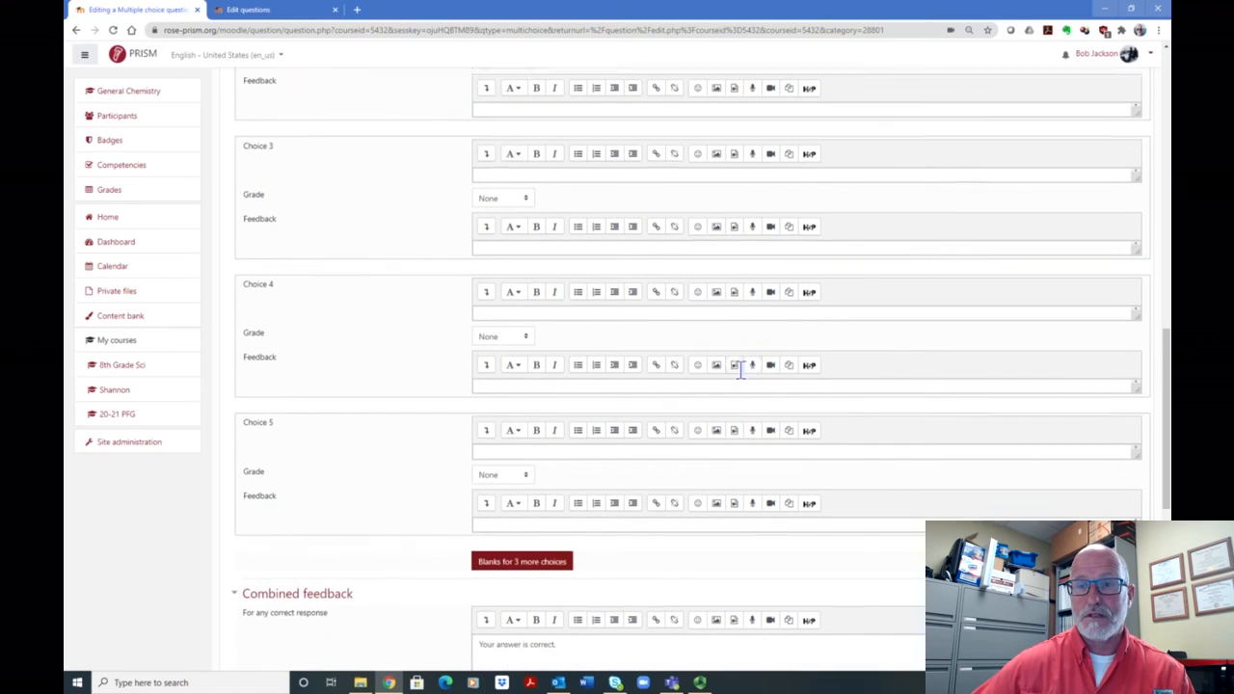
pyautogui.scroll(-2, 741, 371)
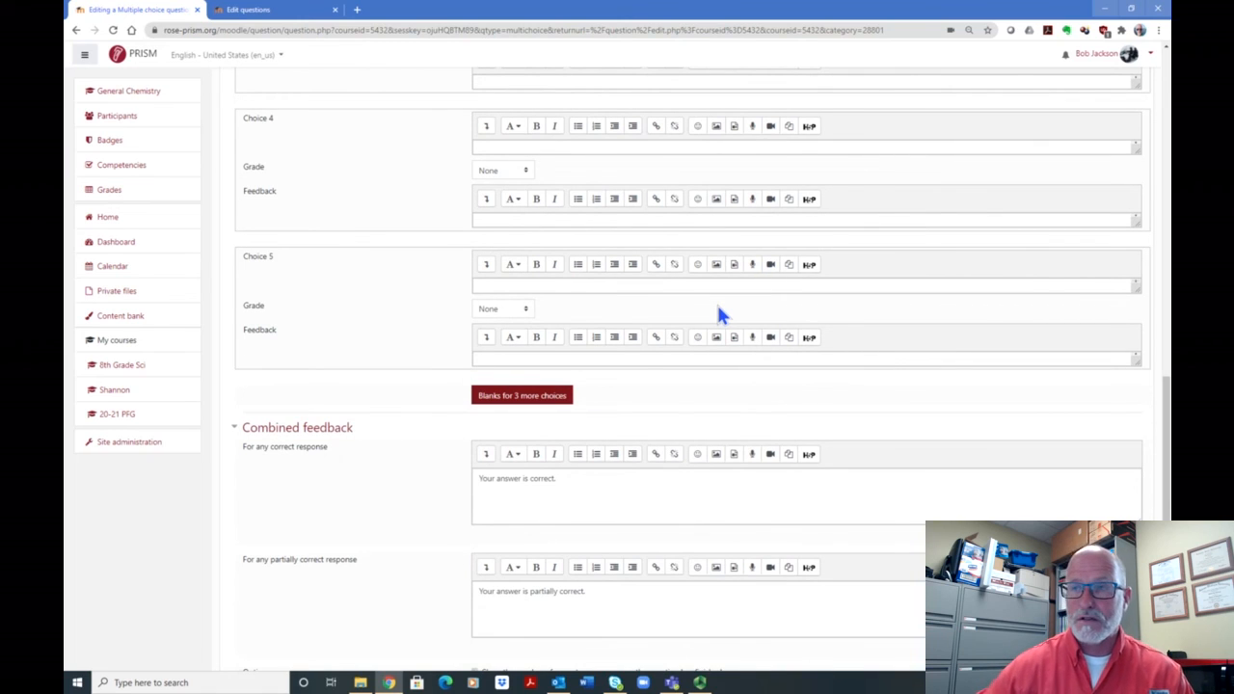
pyautogui.scroll(-2, 744, 331)
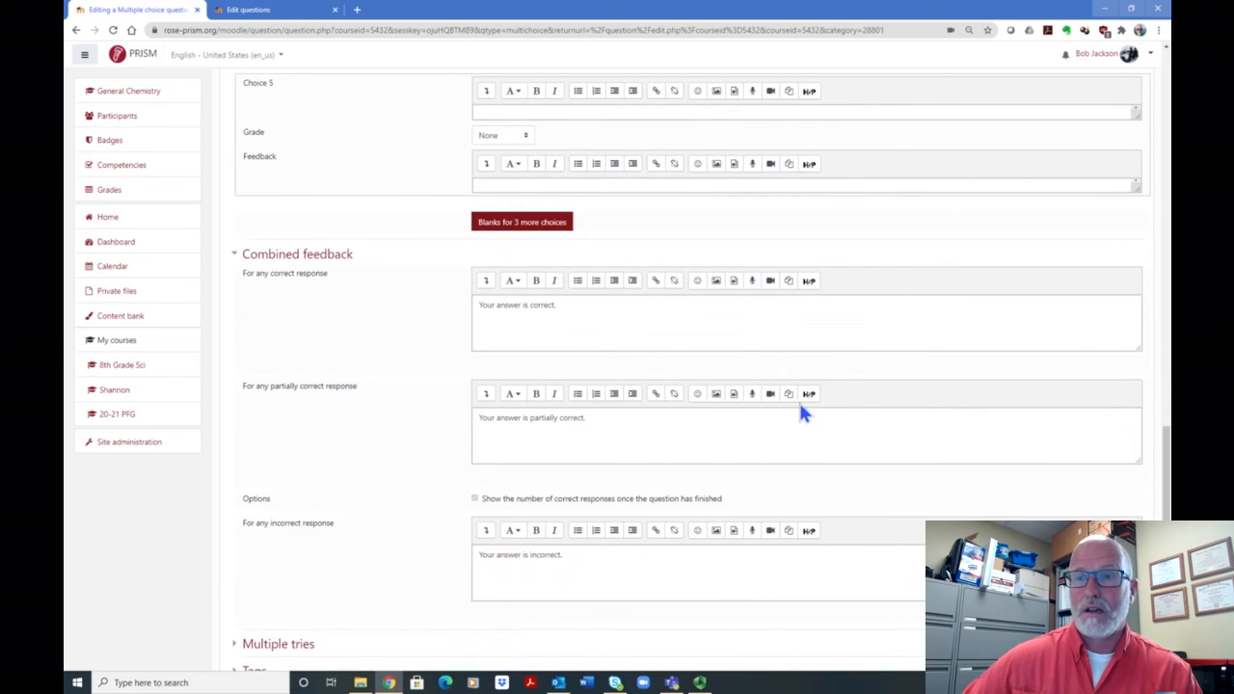
pyautogui.scroll(-2, 762, 409)
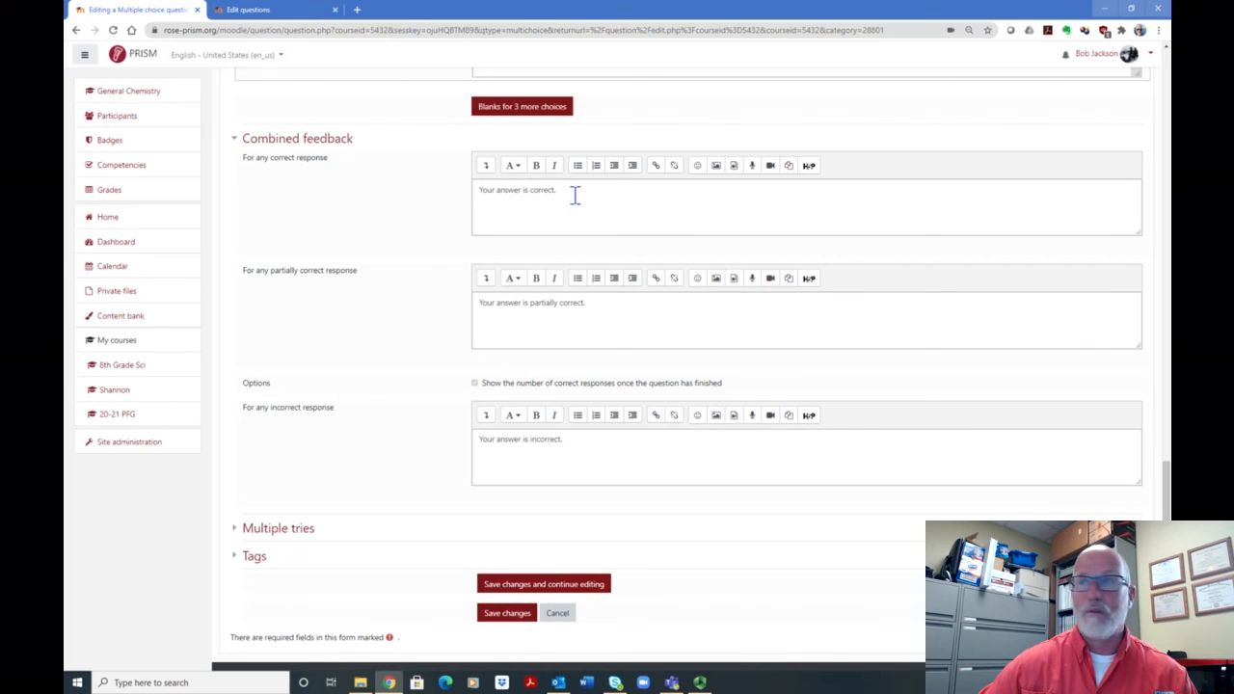
pyautogui.click(697, 167)
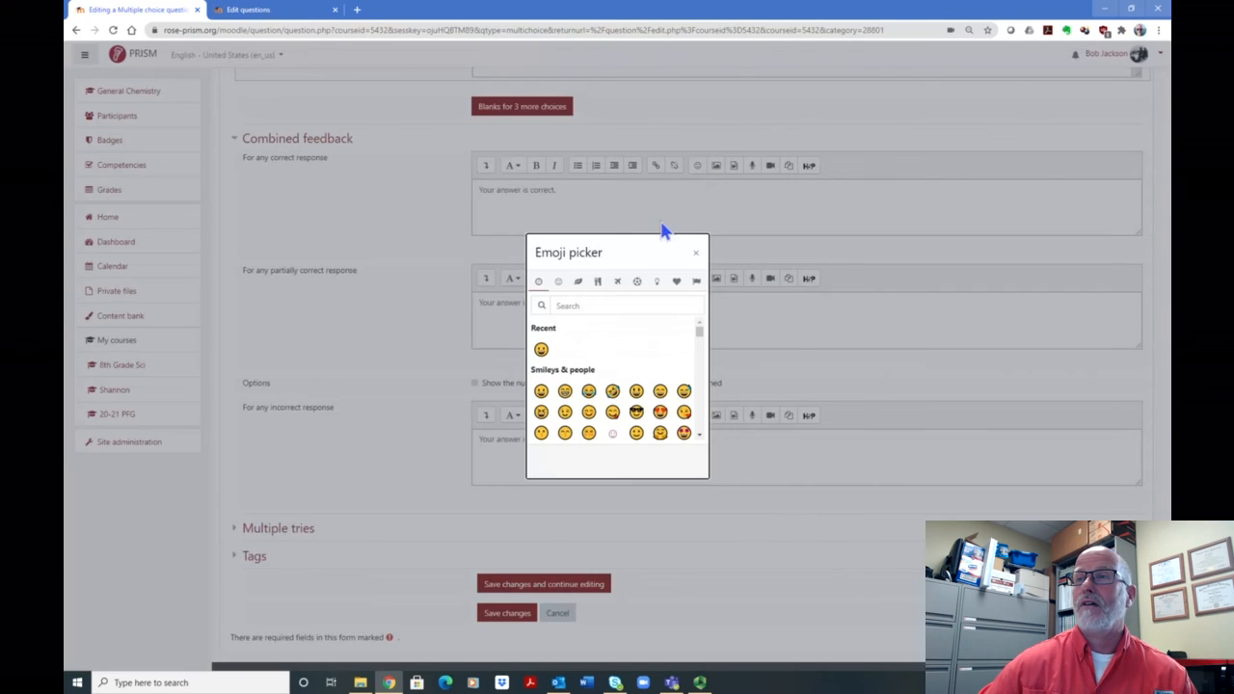
pyautogui.scroll(-1, 637, 424)
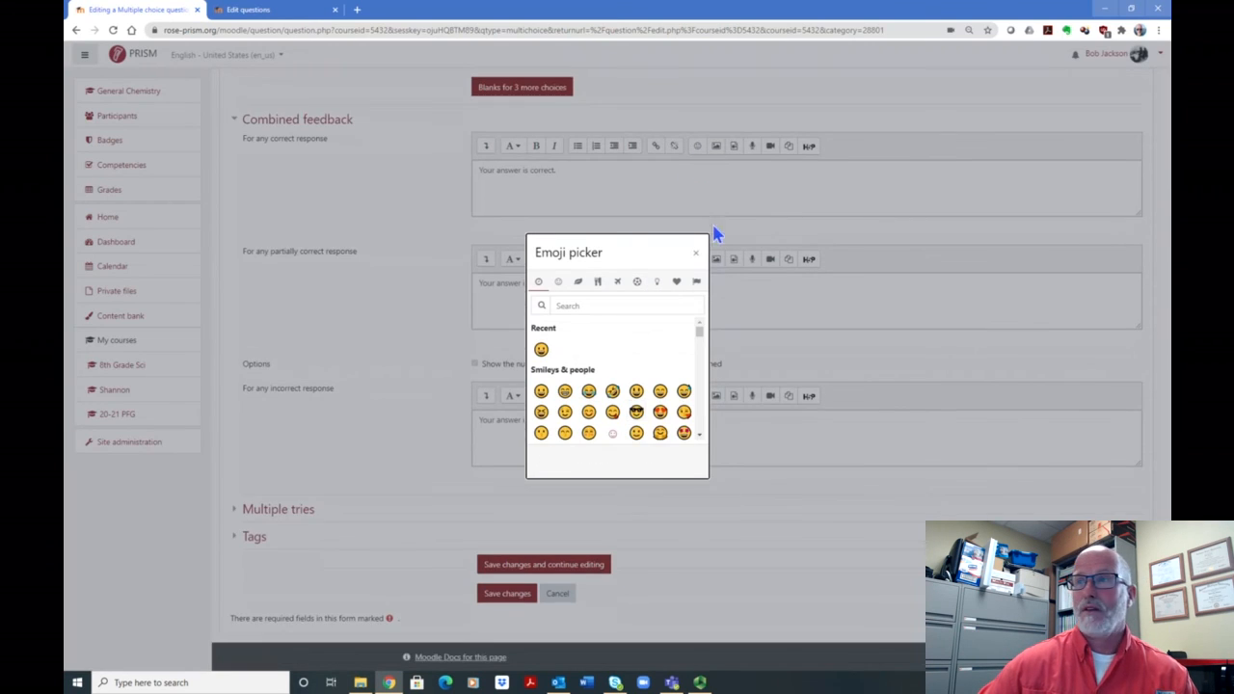
pyautogui.click(695, 253)
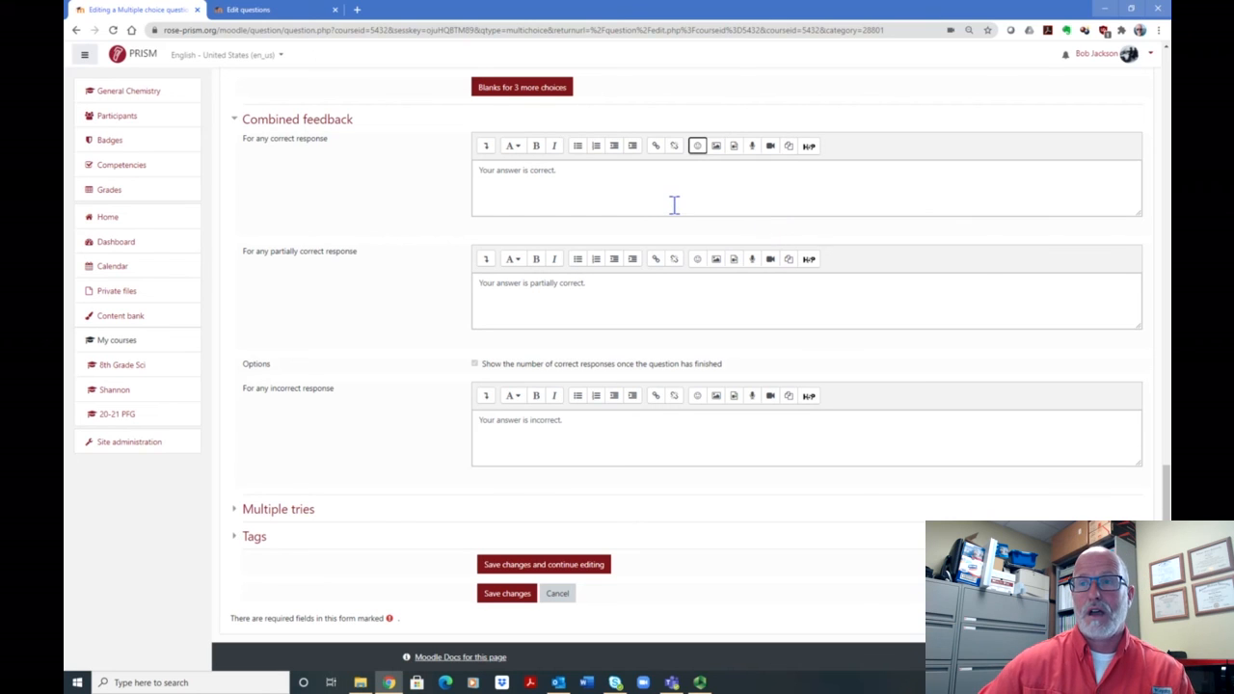
# Step: Expand the multiple tries section and examine its penalty and hint settings
pyautogui.scroll(-1, 659, 211)
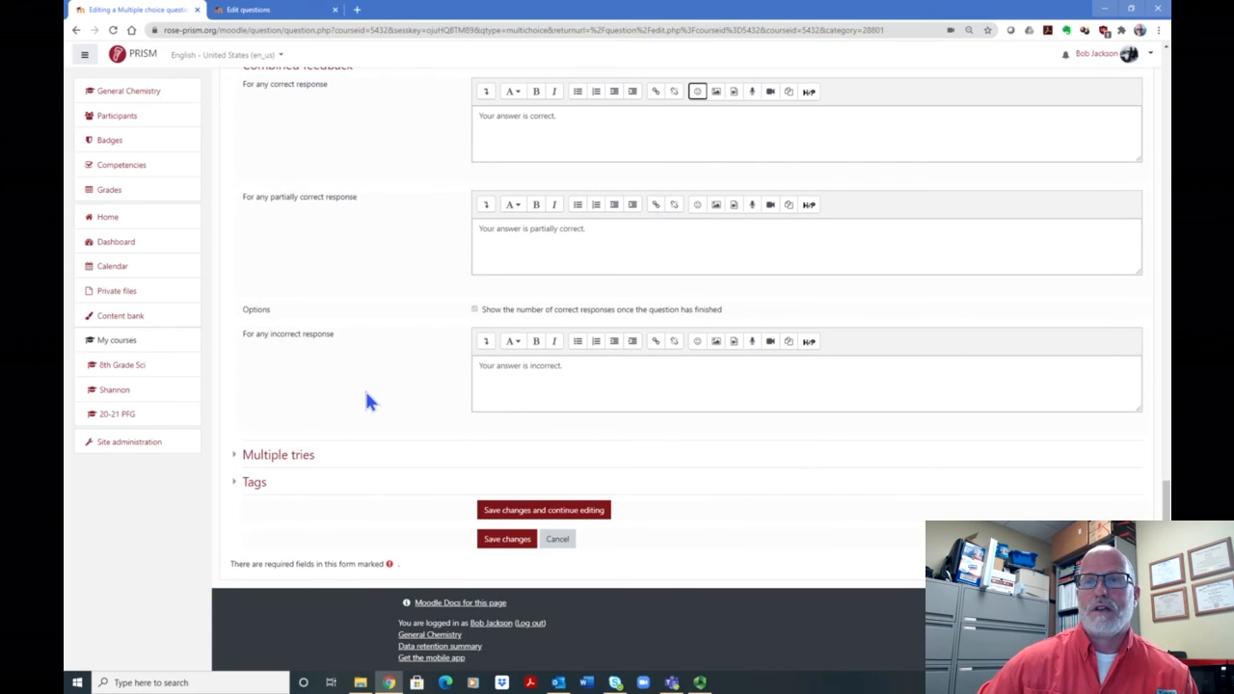
pyautogui.click(304, 457)
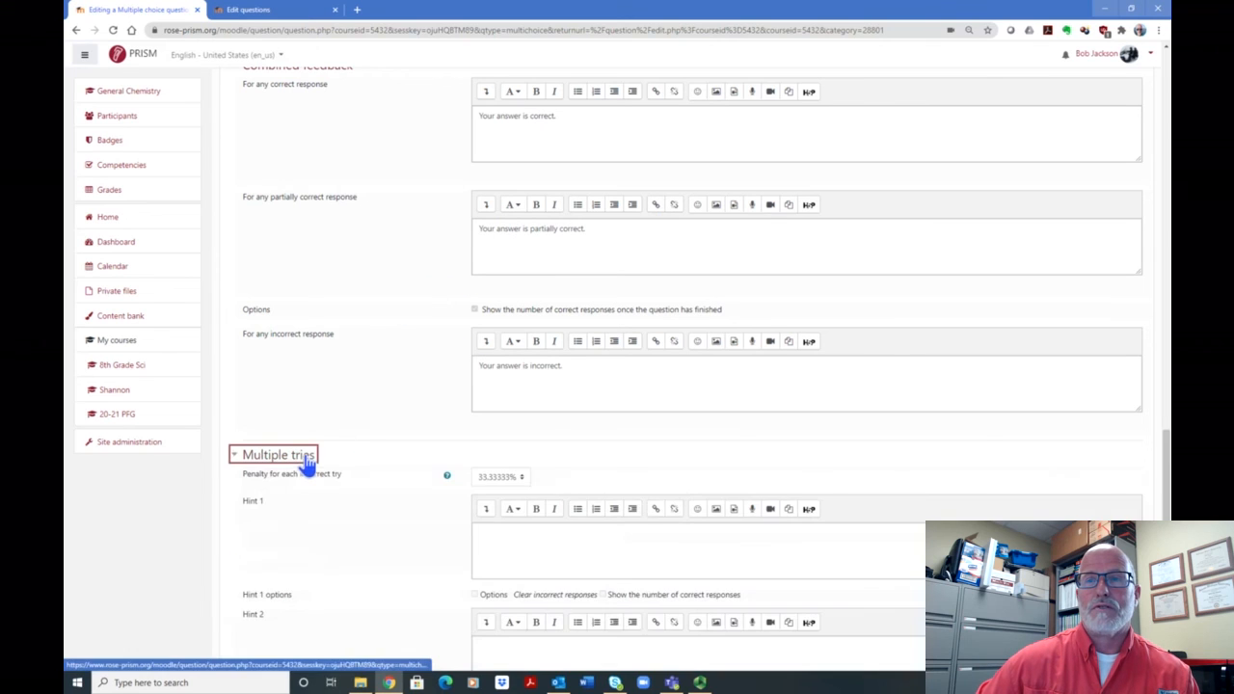
pyautogui.scroll(-3, 485, 394)
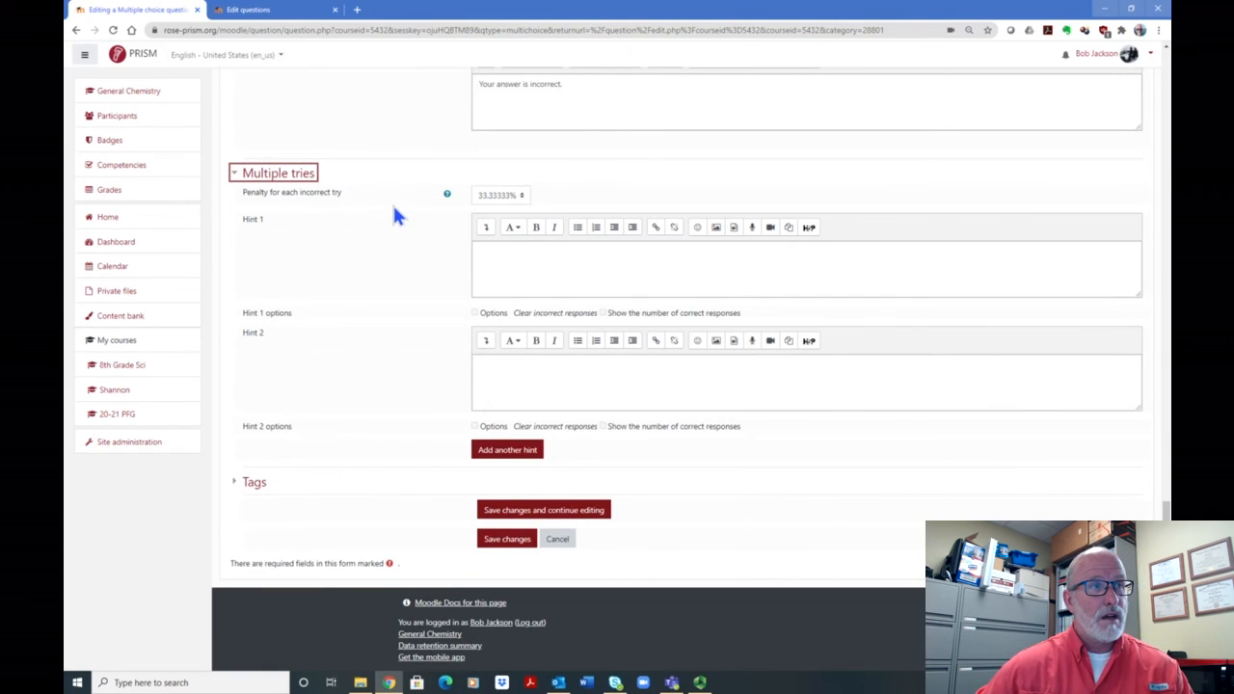
# Step: Try a 0% penalty for each incorrect try and set it back to 33.33333%
pyautogui.click(521, 196)
pyautogui.click(496, 280)
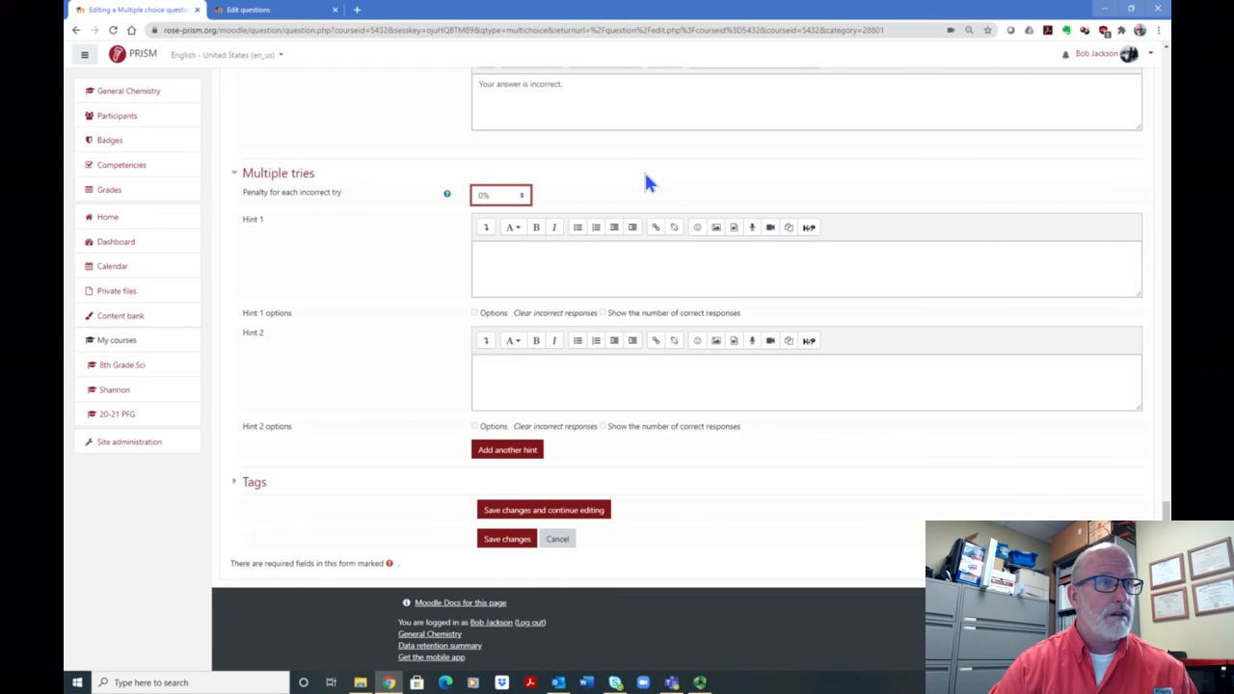
pyautogui.click(527, 197)
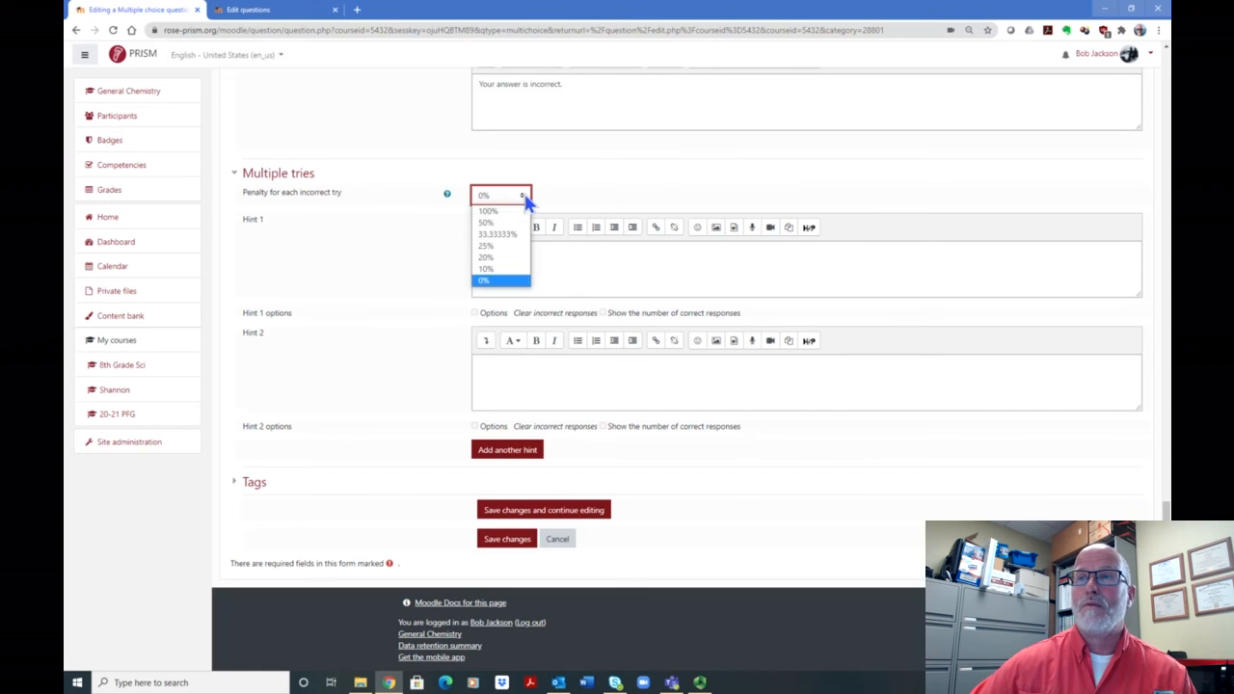
pyautogui.click(513, 236)
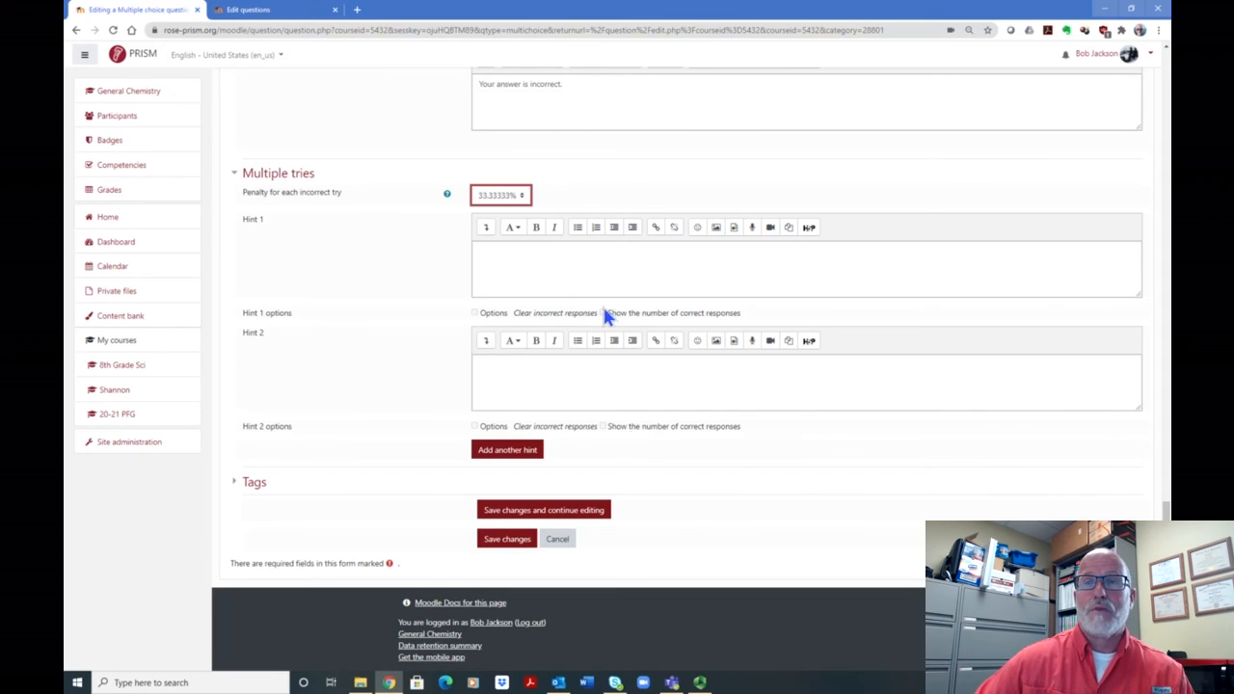
# Step: Save the multiple choice question and return to the question bank list
pyautogui.scroll(8, 768, 304)
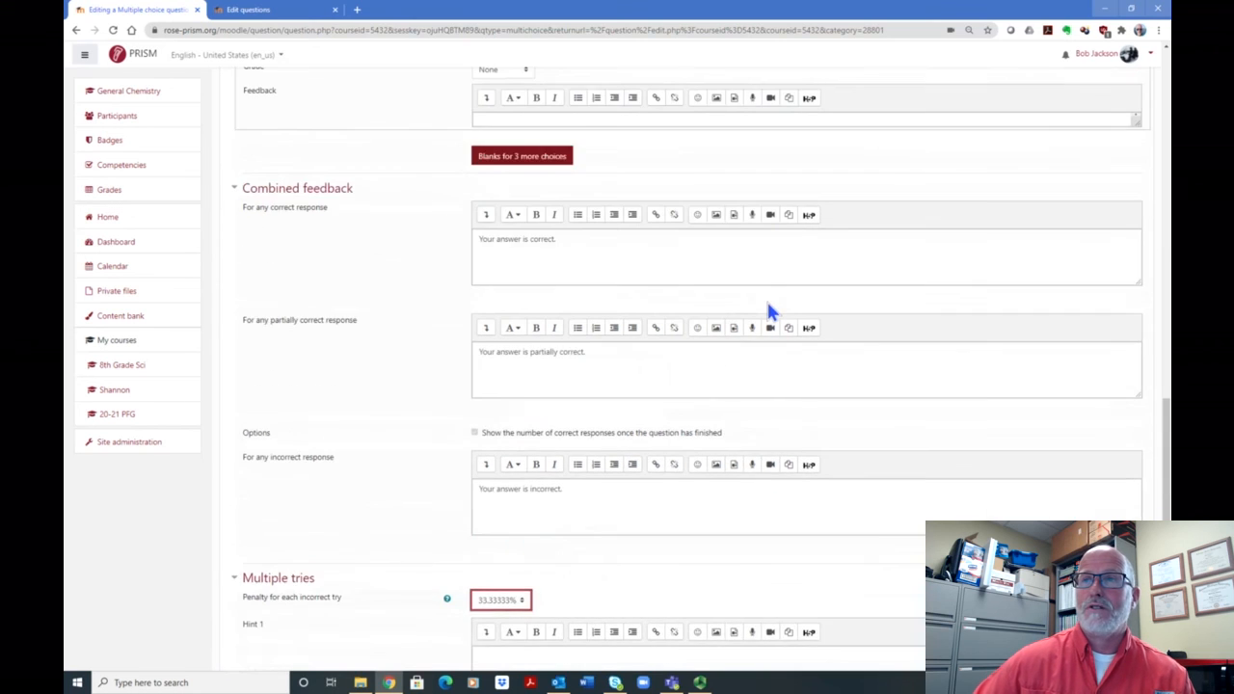
pyautogui.scroll(-3, 767, 304)
pyautogui.scroll(-6, 775, 260)
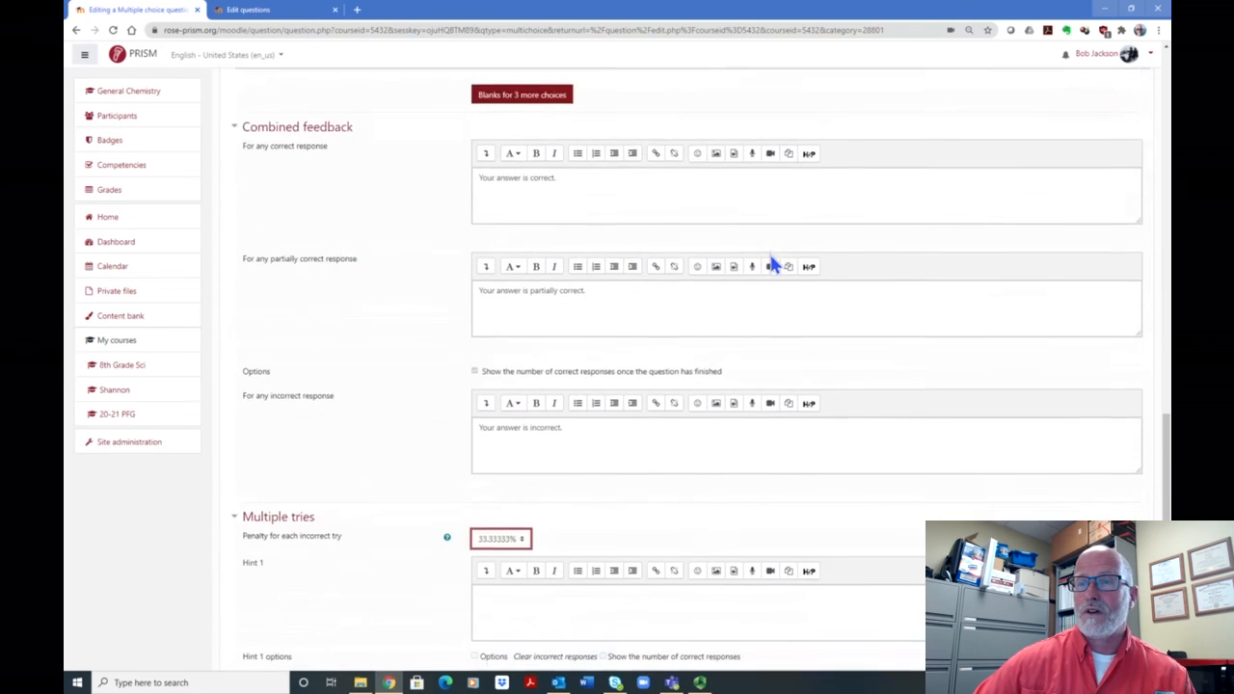
pyautogui.click(508, 542)
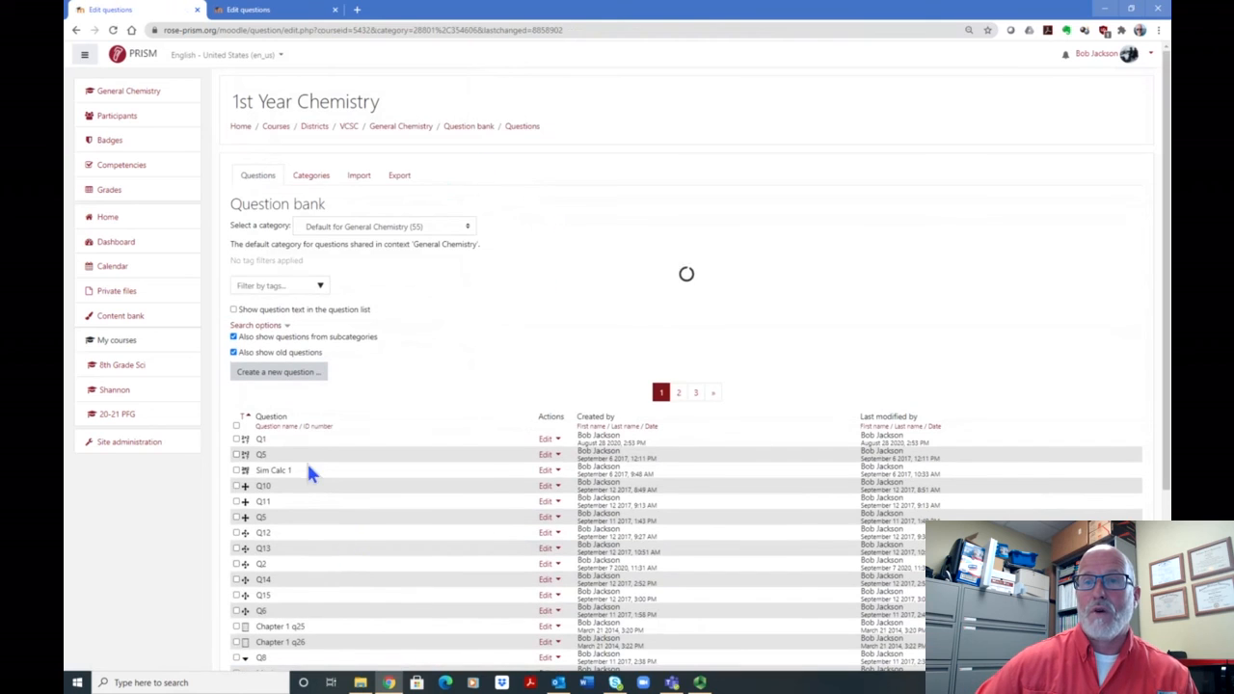
pyautogui.scroll(-1, 366, 419)
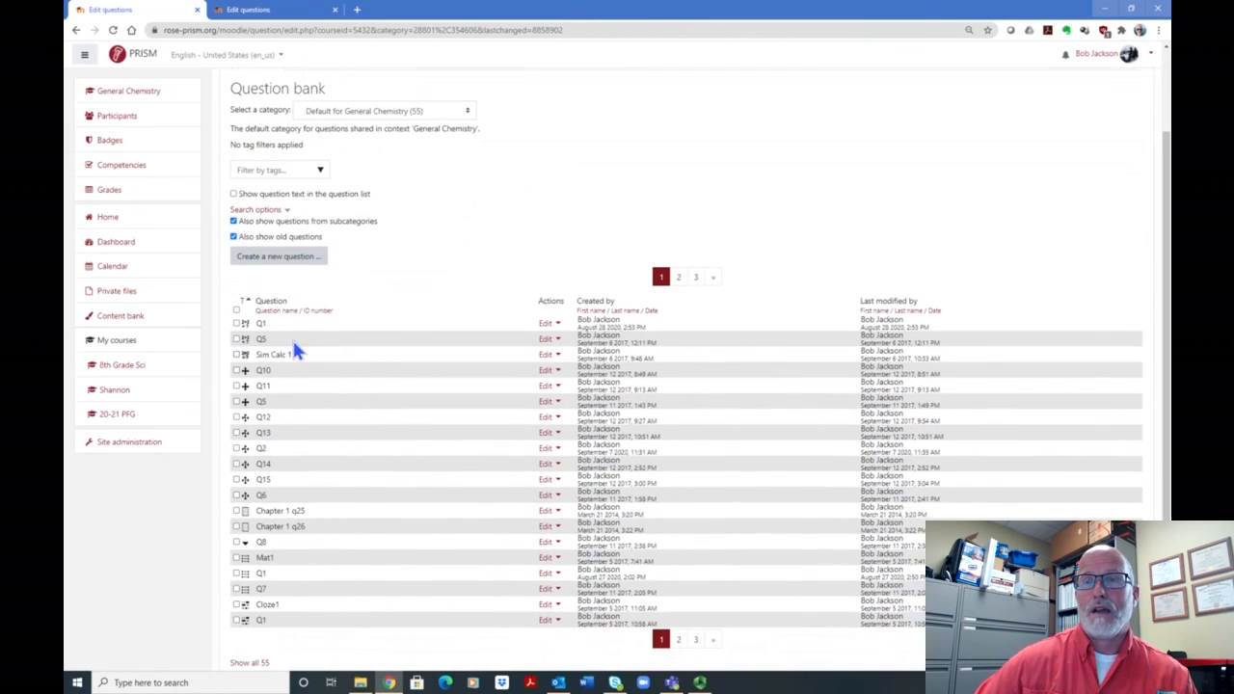